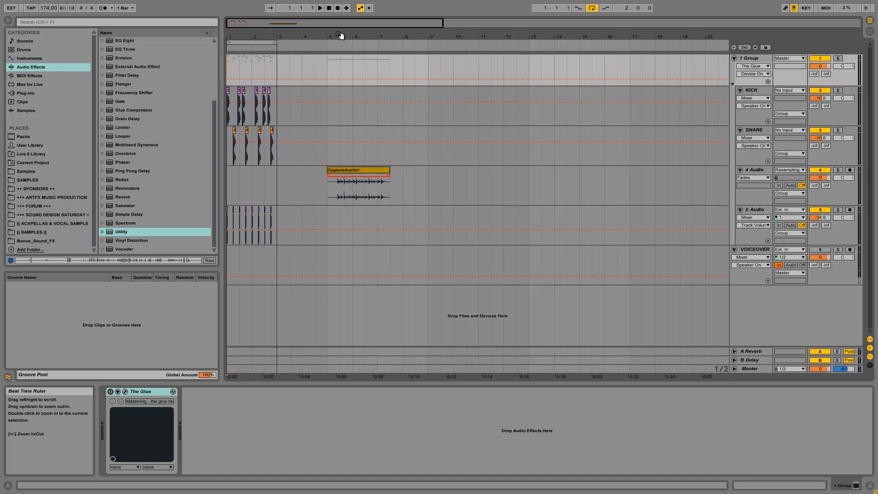
pyautogui.moveTo(340, 35); pyautogui.dragTo(341, 35)
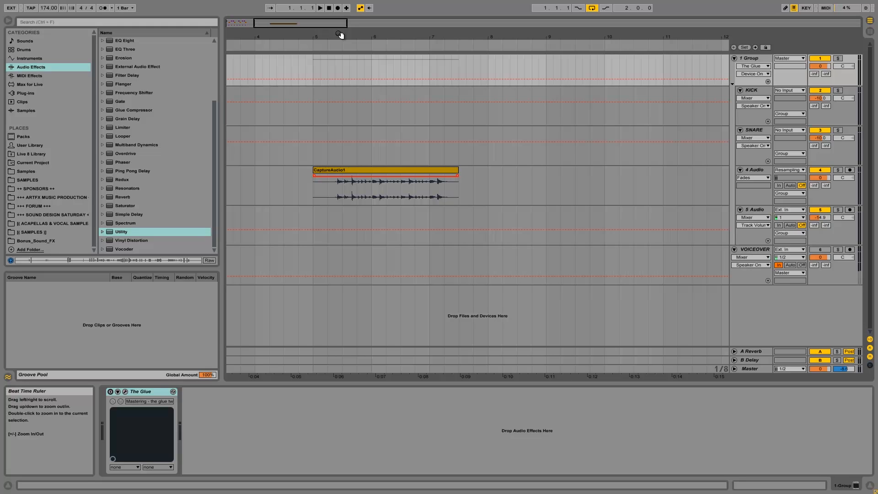
pyautogui.moveTo(340, 35); pyautogui.dragTo(340, 35)
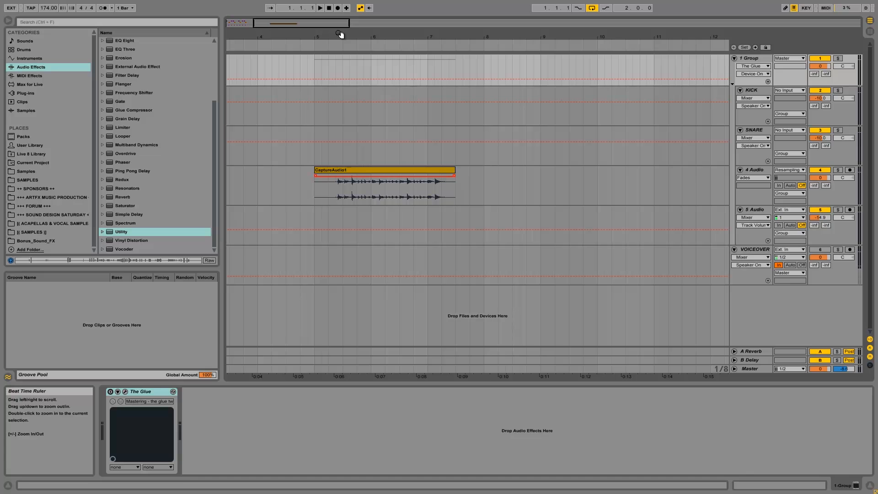
pyautogui.moveTo(341, 34); pyautogui.dragTo(343, 34)
pyautogui.moveTo(251, 35)
pyautogui.mouseDown()
pyautogui.moveTo(243, 30)
pyautogui.moveTo(252, 37)
pyautogui.mouseUp()
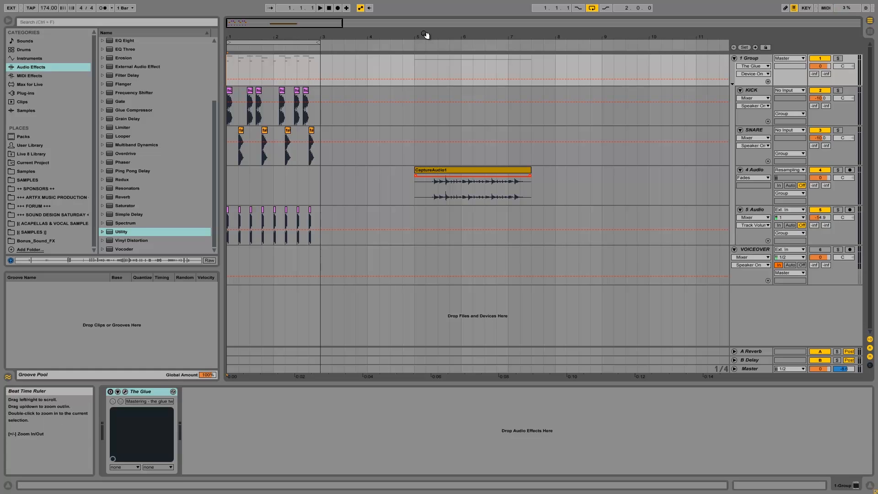
pyautogui.click(462, 169)
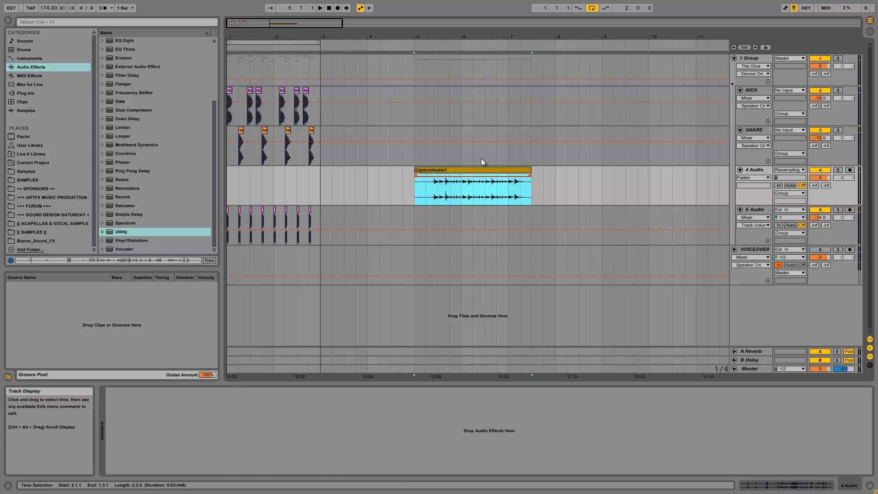
pyautogui.click(454, 175)
pyautogui.moveTo(473, 171); pyautogui.dragTo(478, 176)
# - Solo the 1 Group track and play the two-bar drum loop from 1.1.1
pyautogui.click(231, 63)
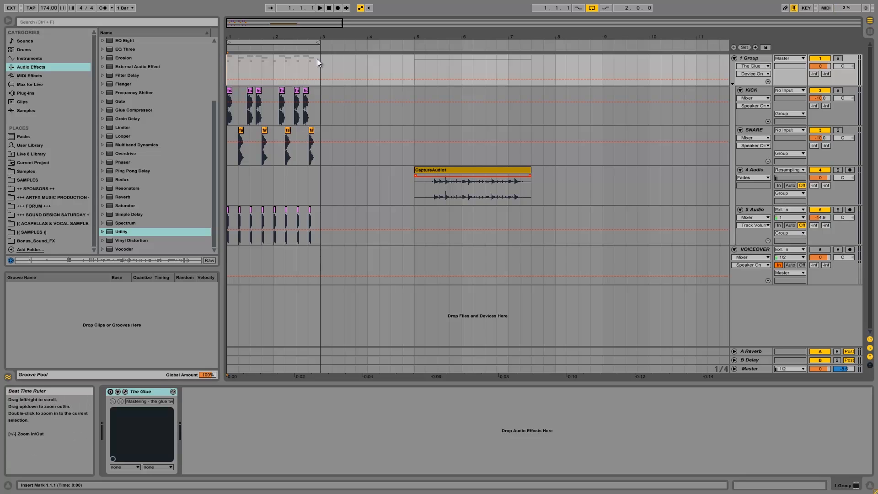
pyautogui.click(839, 58)
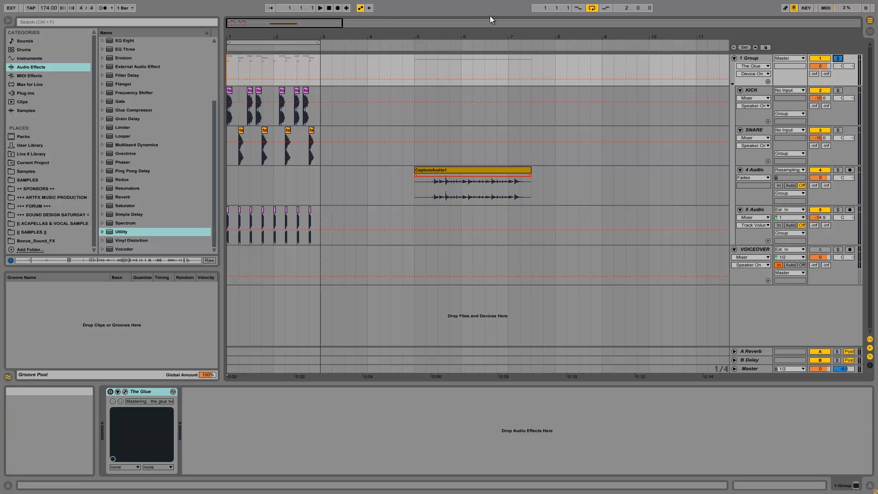
pyautogui.press('space')
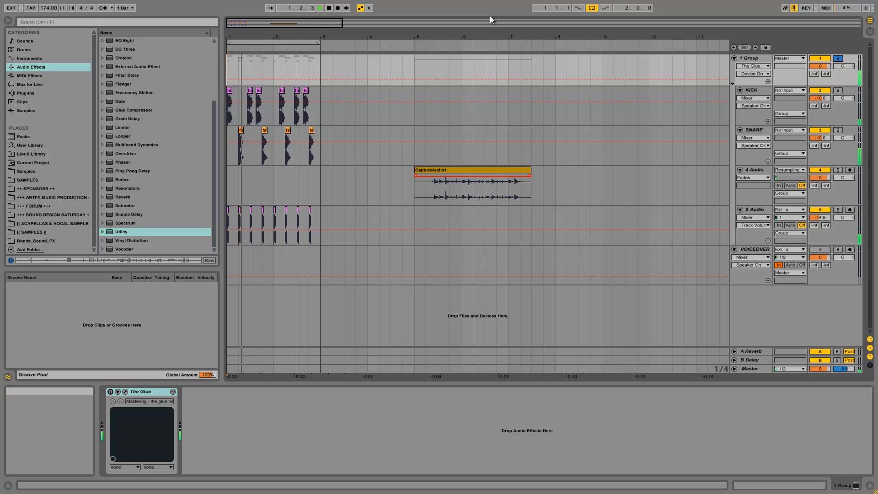
pyautogui.press('space')
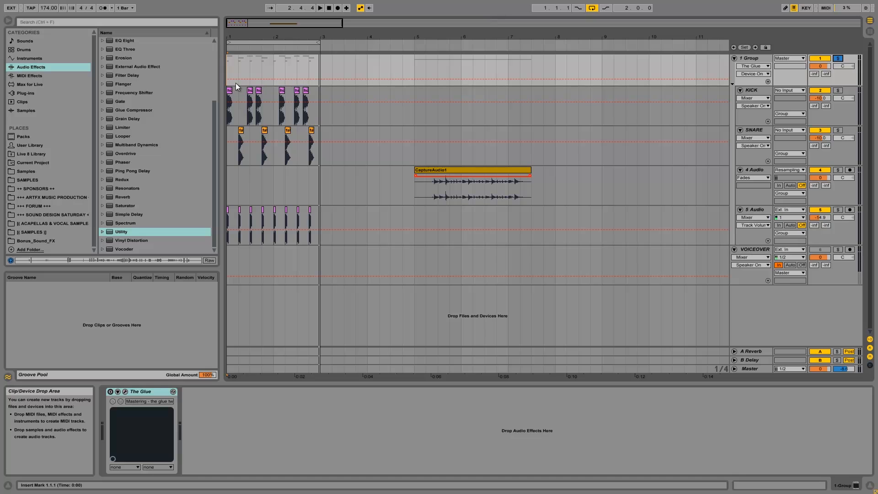
pyautogui.moveTo(243, 39); pyautogui.dragTo(242, 57)
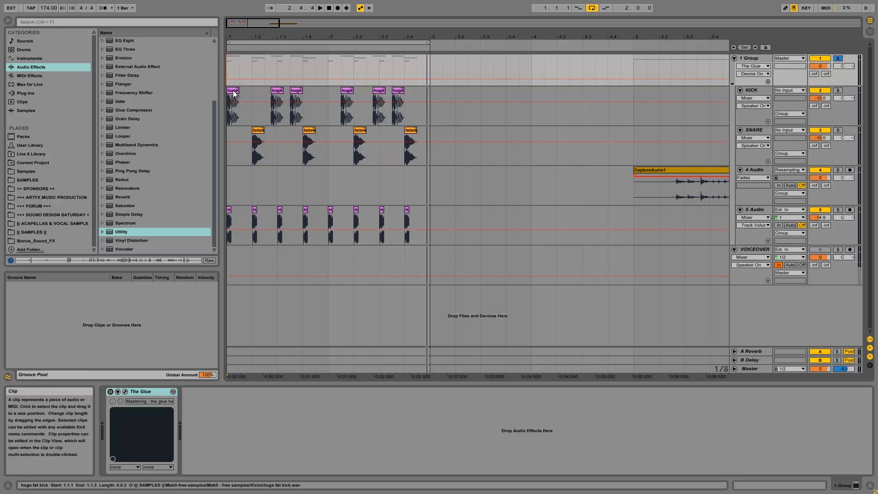
pyautogui.click(259, 129)
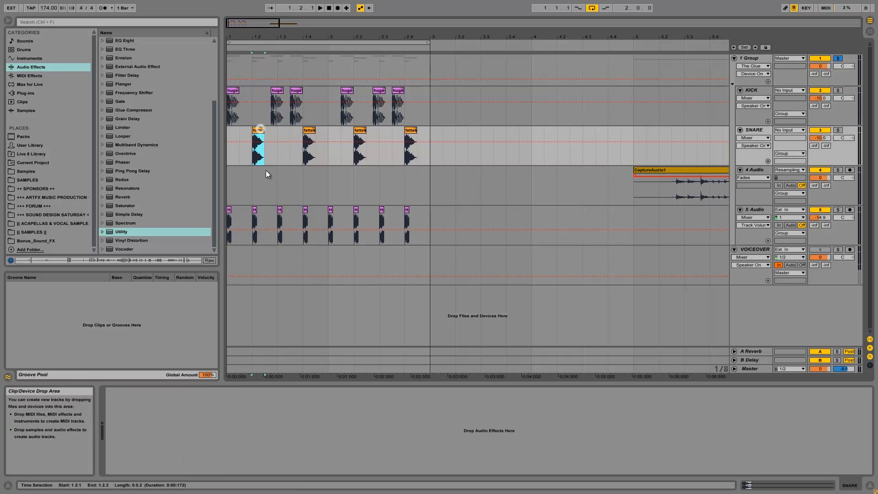
pyautogui.click(228, 214)
pyautogui.moveTo(228, 227); pyautogui.dragTo(328, 231)
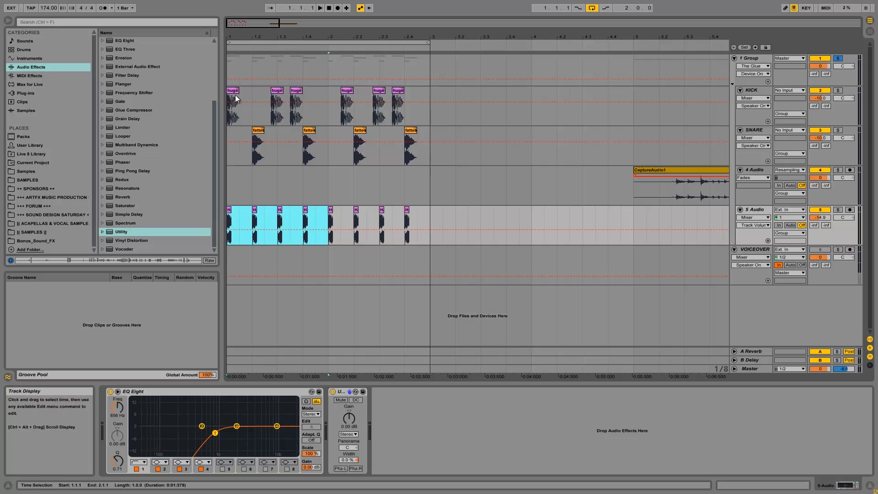
# - Show the clip fades on the KICK and SNARE tracks
pyautogui.click(236, 98)
pyautogui.moveTo(241, 40); pyautogui.dragTo(241, 64)
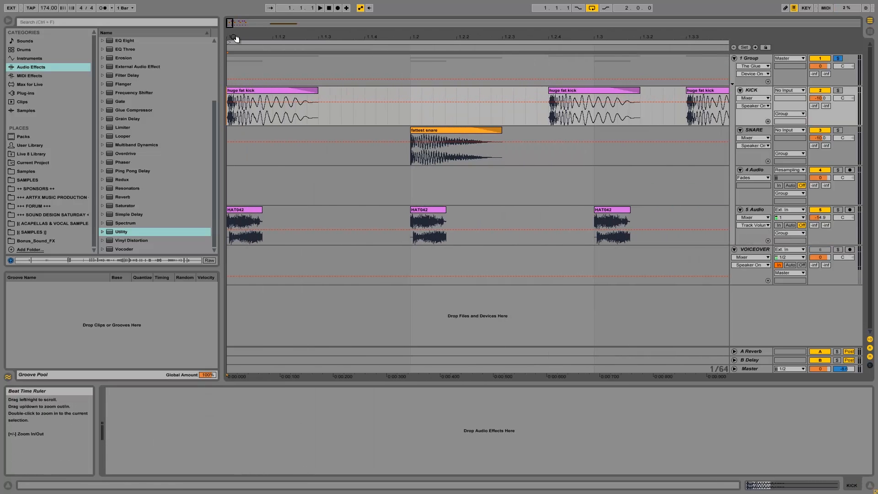
pyautogui.click(748, 99)
pyautogui.click(754, 114)
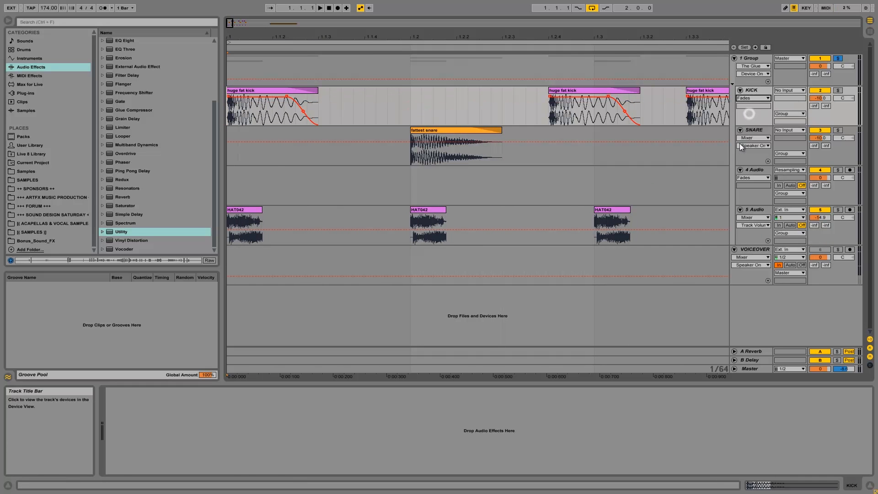
pyautogui.moveTo(358, 36); pyautogui.dragTo(358, 29)
pyautogui.click(761, 138)
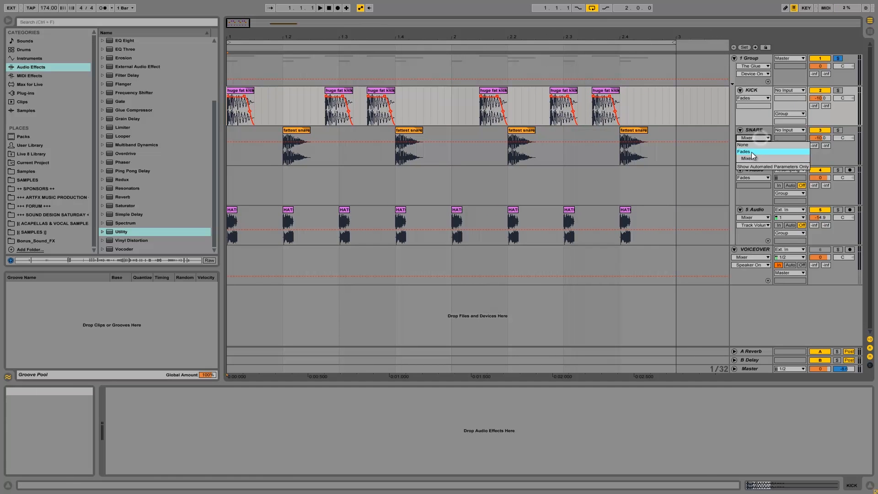
pyautogui.click(751, 152)
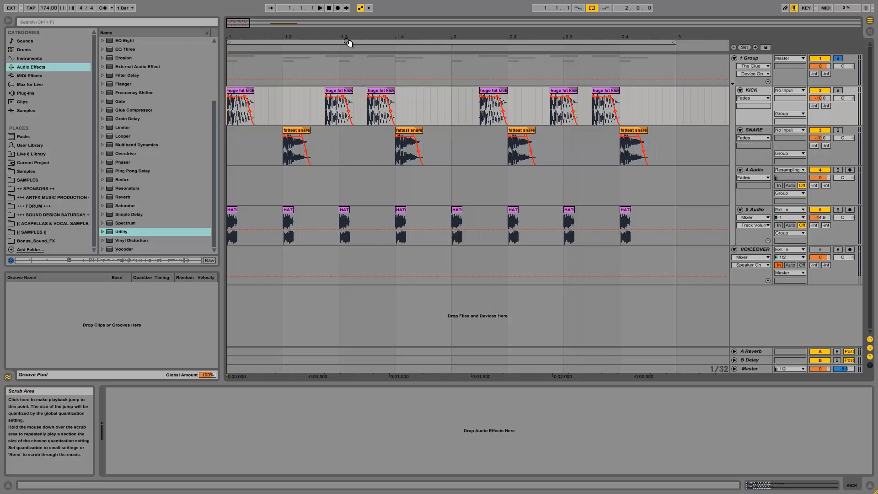
# - Examine the two-bar phrase from 5.2.3 to 7.2.3 within the CaptureAudio1 clip
pyautogui.moveTo(351, 28); pyautogui.dragTo(355, 36)
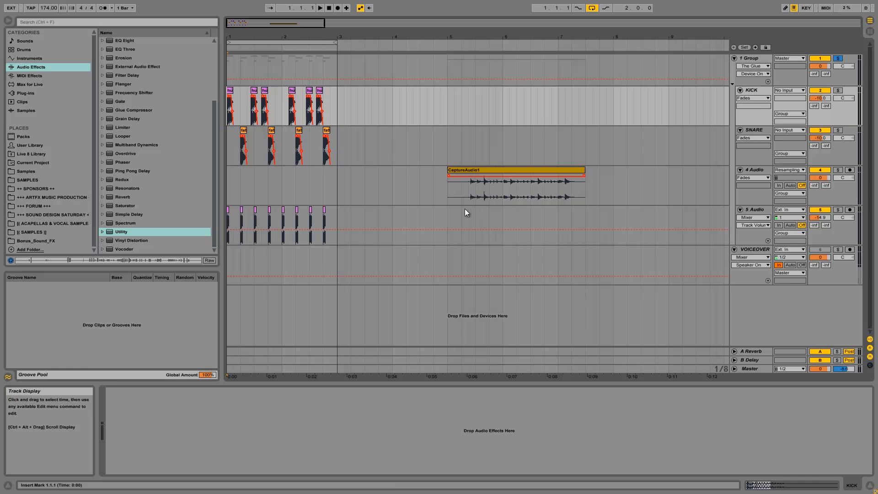
pyautogui.click(469, 187)
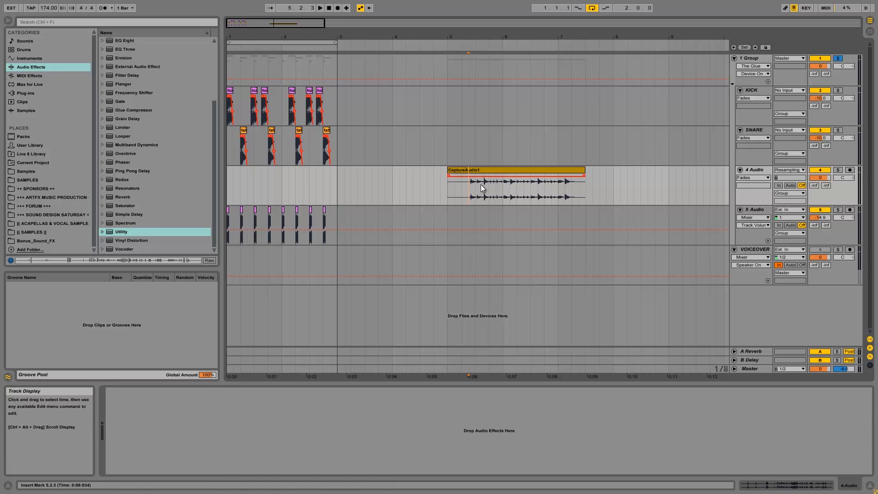
pyautogui.moveTo(469, 183); pyautogui.dragTo(579, 194)
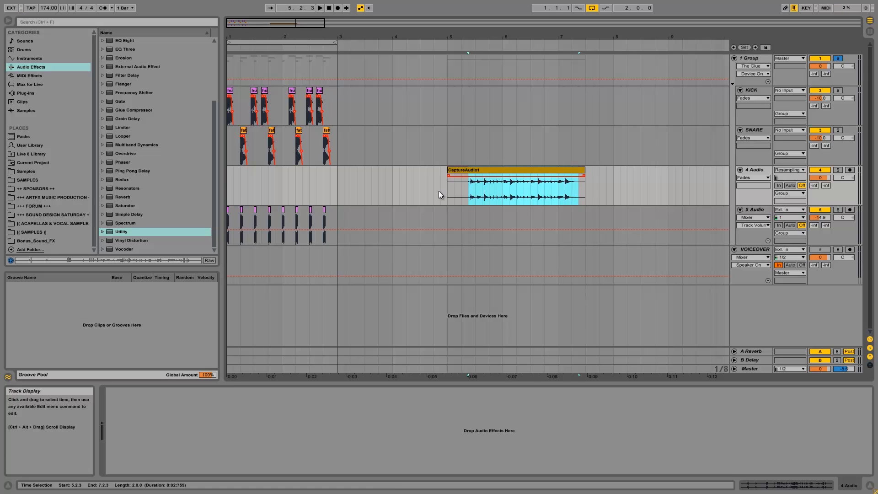
pyautogui.moveTo(467, 191); pyautogui.dragTo(570, 187)
pyautogui.click(526, 170)
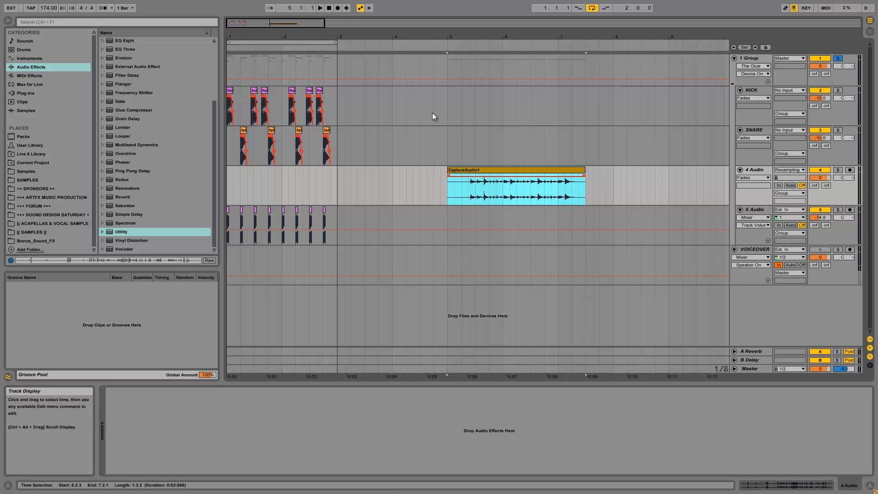
pyautogui.moveTo(468, 189); pyautogui.dragTo(583, 190)
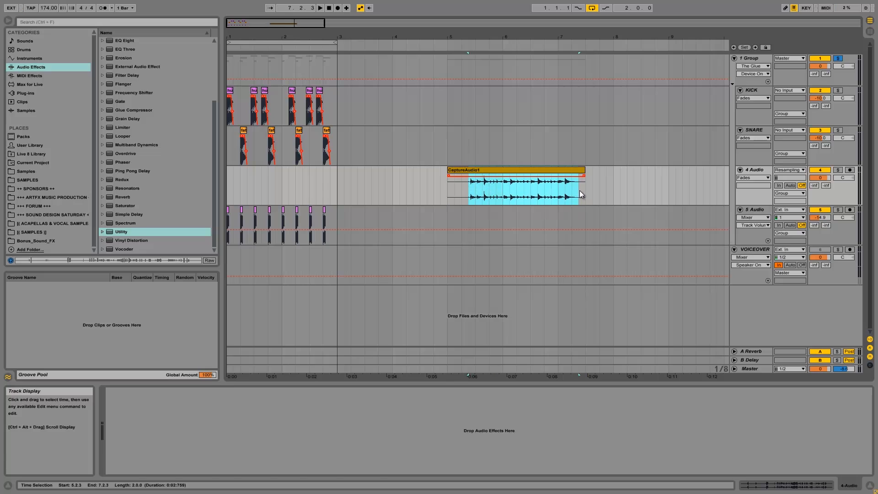
pyautogui.click(520, 167)
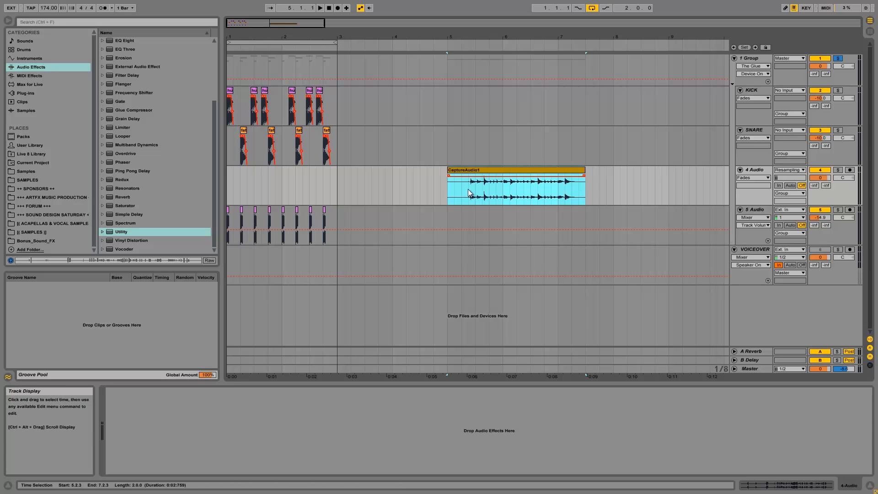
# - Trim the CaptureAudio1 clip to its two-bar phrase and place it from 1.1.1 to 3.1.1 beneath the drums
pyautogui.moveTo(468, 188); pyautogui.dragTo(523, 186)
pyautogui.moveTo(447, 173); pyautogui.dragTo(242, 170)
pyautogui.click(376, 181)
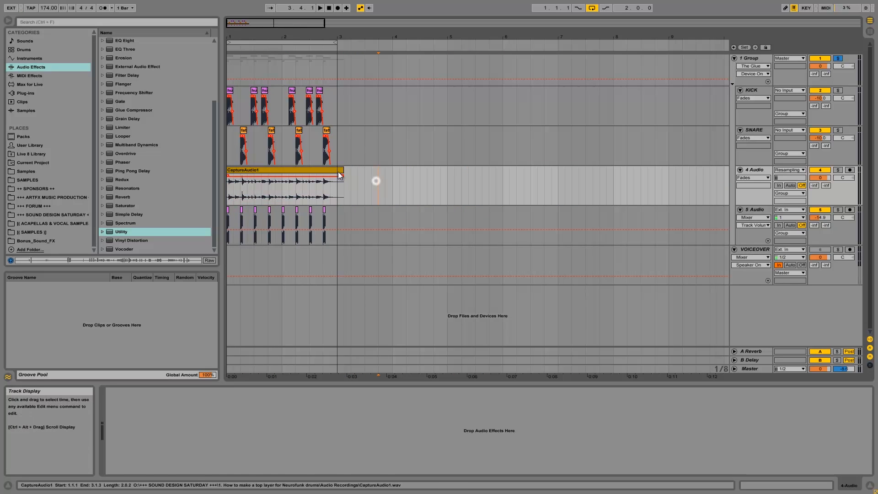
pyautogui.moveTo(342, 169); pyautogui.dragTo(337, 170)
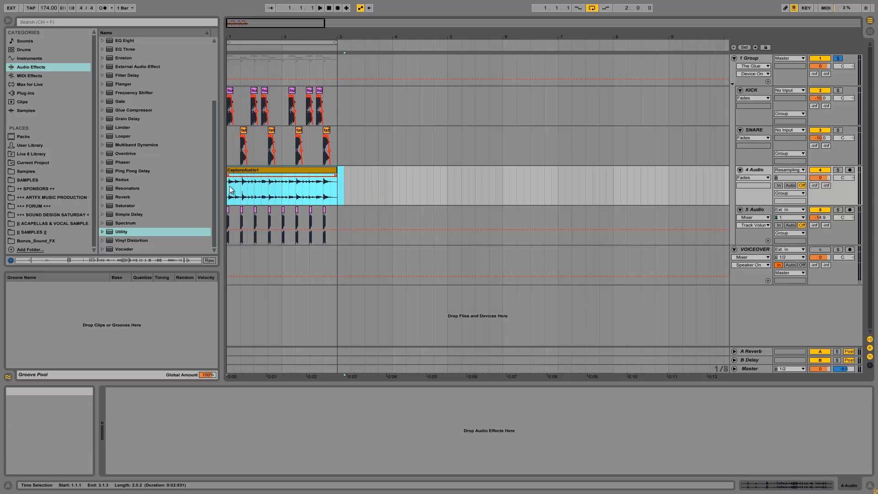
# - Open the sample of the CaptureAudio1 clip and consolidate it into a warped two-bar clip at 174.00 BPM
pyautogui.moveTo(233, 36); pyautogui.dragTo(235, 37)
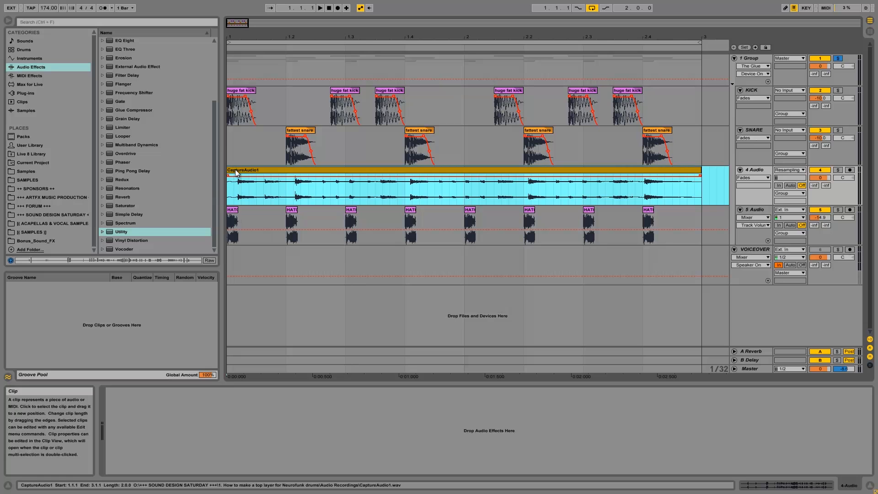
pyautogui.doubleClick(266, 171)
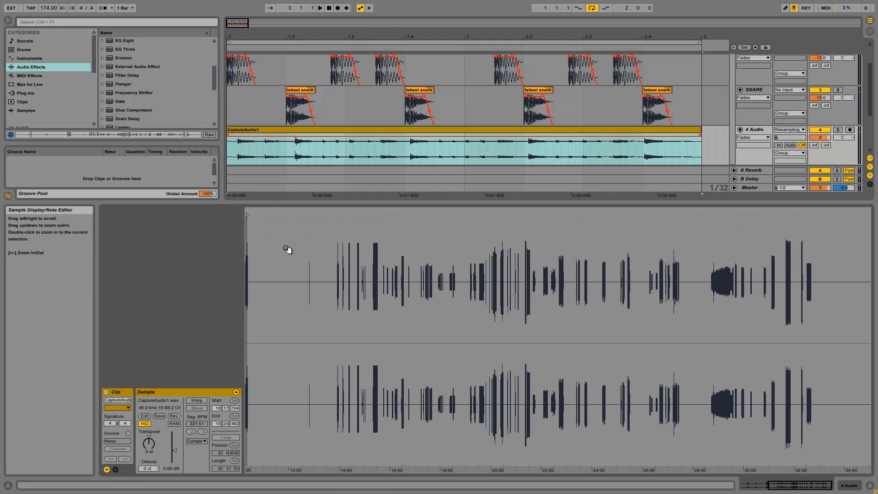
pyautogui.click(276, 131)
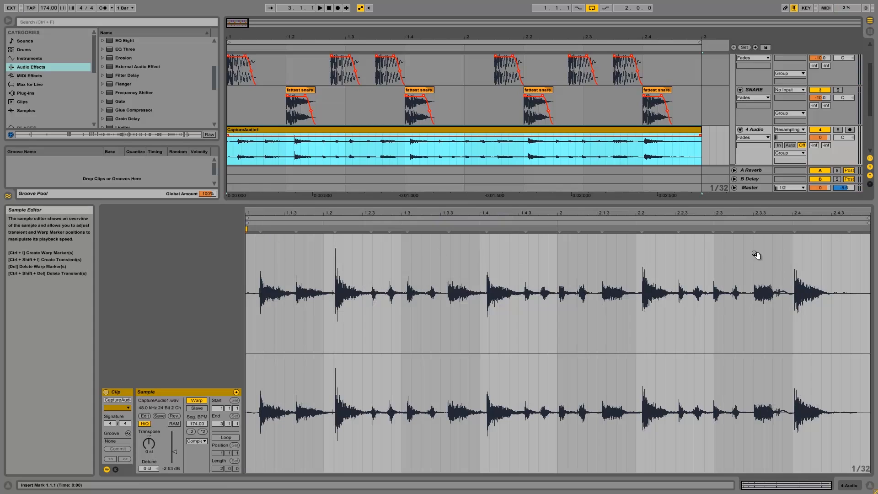
# - Place warp markers on the first transient and at the clip's end, and remove the marker at the clip's start
pyautogui.doubleClick(259, 229)
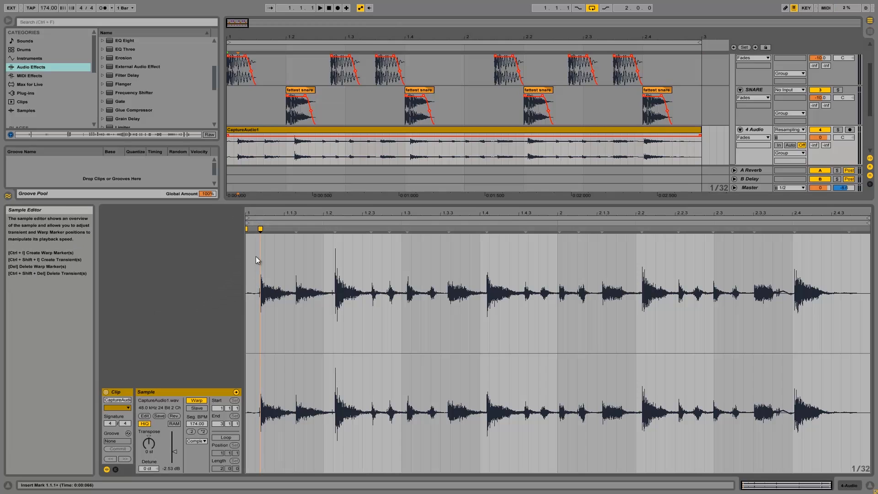
pyautogui.doubleClick(260, 228)
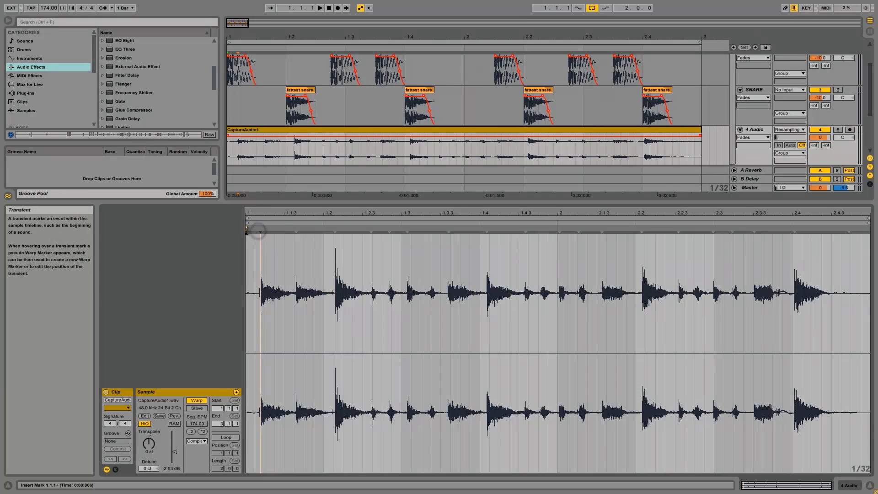
pyautogui.rightClick(247, 229)
pyautogui.click(260, 240)
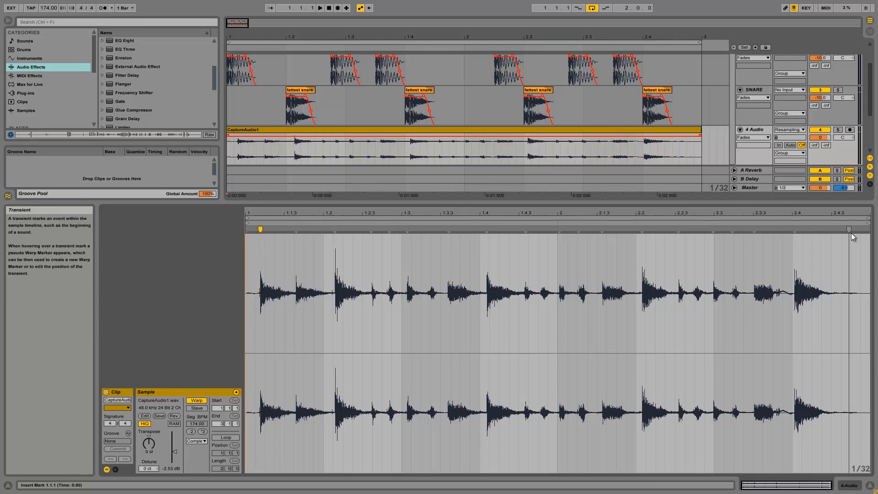
pyautogui.click(869, 235)
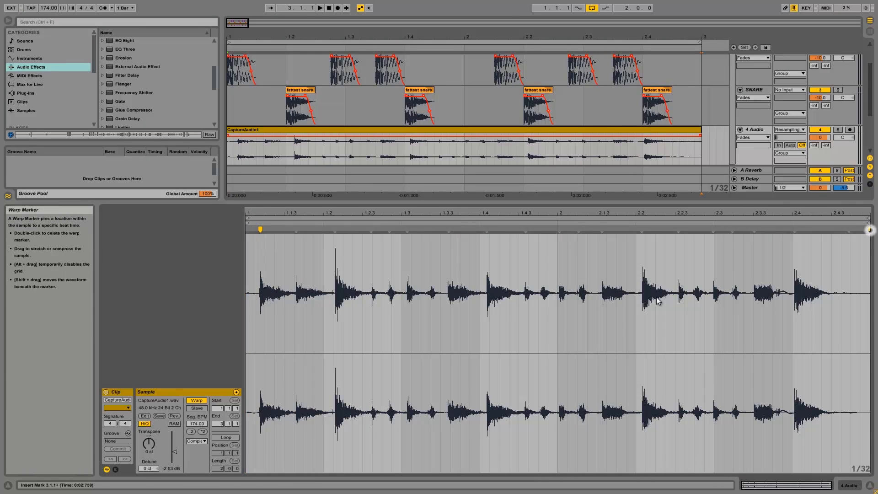
# - Align the attack of the first recorded hit with 1.1.1 using its warp marker
pyautogui.moveTo(260, 229)
pyautogui.mouseDown()
pyautogui.moveTo(245, 231)
pyautogui.moveTo(269, 233)
pyautogui.mouseUp()
pyautogui.moveTo(280, 212); pyautogui.dragTo(364, 215)
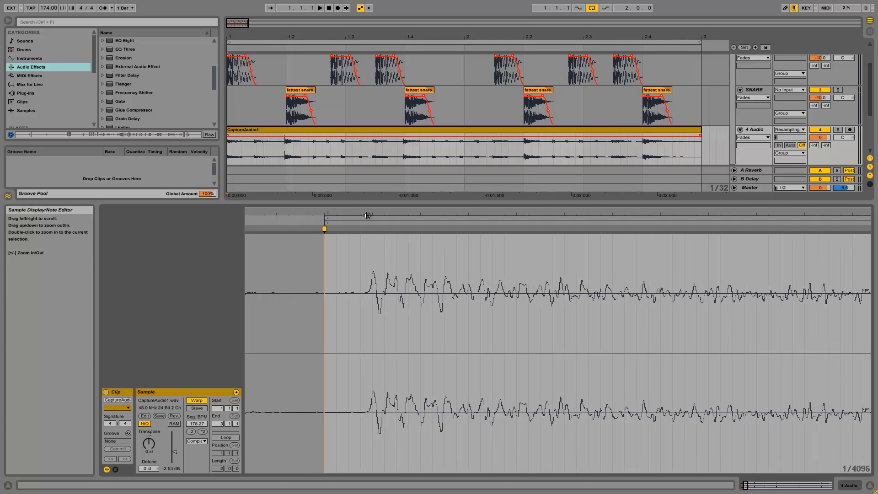
pyautogui.doubleClick(361, 228)
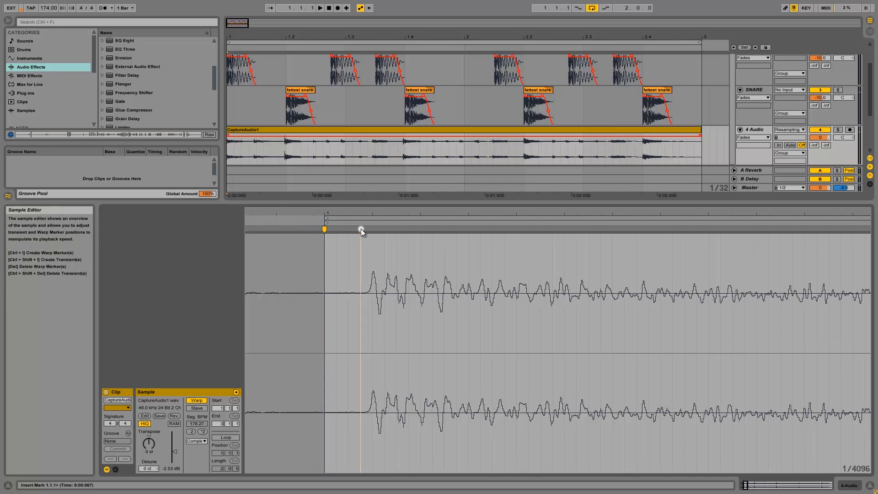
pyautogui.moveTo(361, 228)
pyautogui.mouseDown()
pyautogui.moveTo(327, 228)
pyautogui.moveTo(349, 211)
pyautogui.mouseUp()
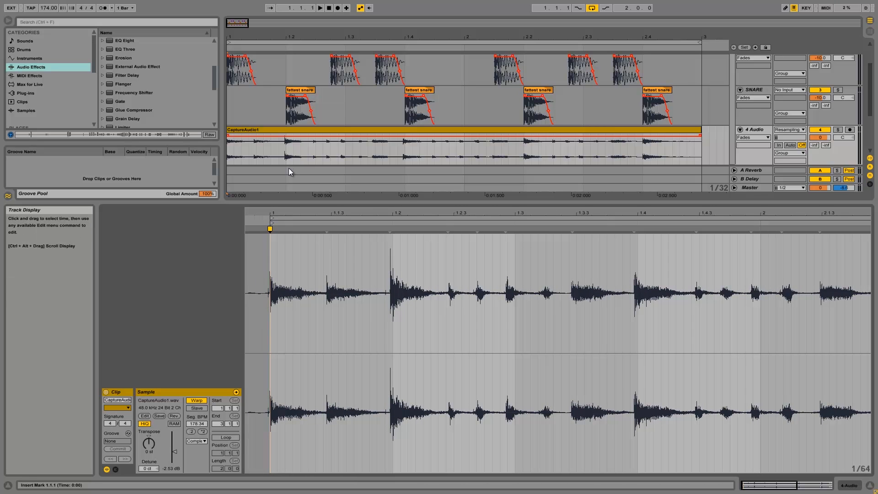
# - Add a warp marker on the strong transient just before beat 1.2 and move it onto that beat
pyautogui.moveTo(389, 232)
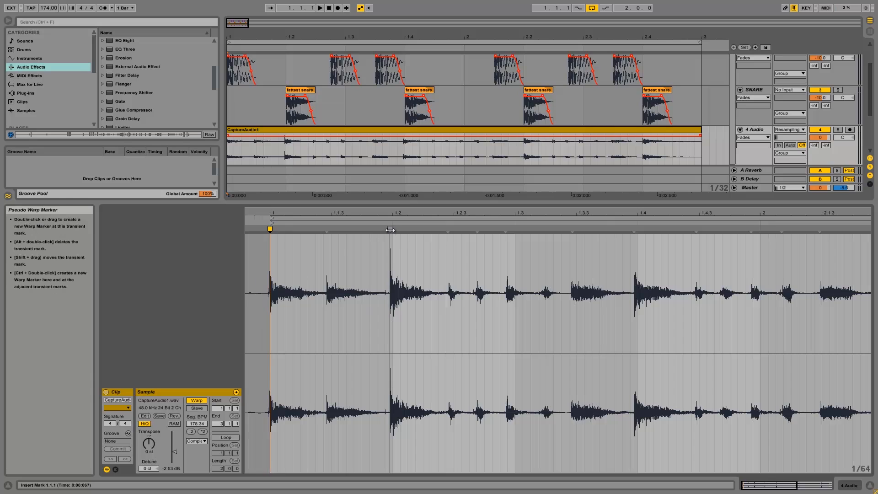
pyautogui.doubleClick(390, 229)
pyautogui.moveTo(391, 230); pyautogui.dragTo(392, 230)
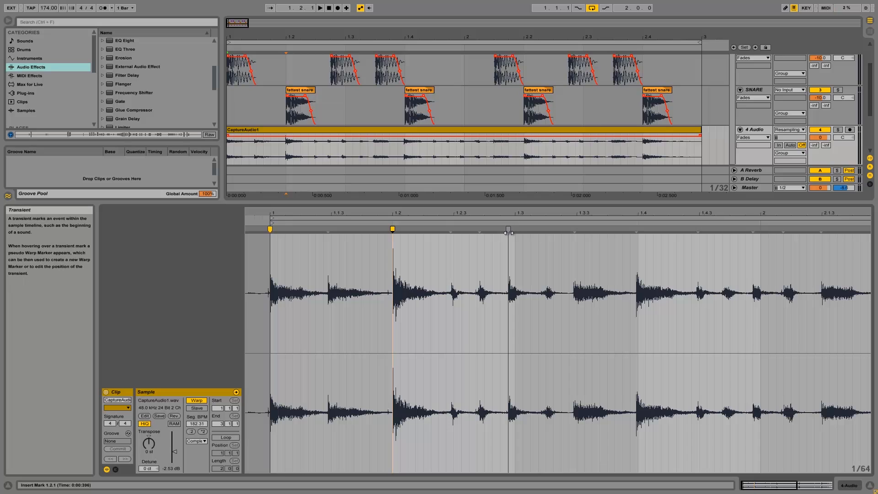
# - Add warp markers on the main hits and snap them to beats 1.3, 1.4, 2, 2.2, 2.3 and 2.4
pyautogui.moveTo(508, 230); pyautogui.dragTo(515, 230)
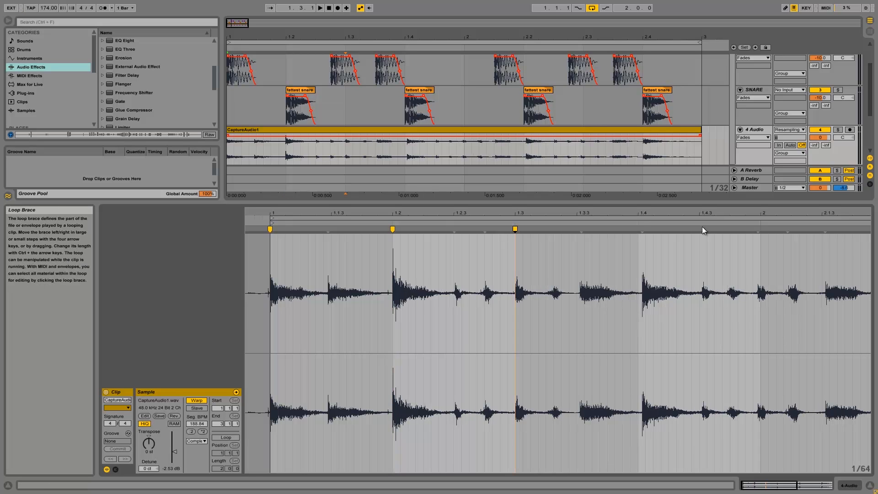
pyautogui.moveTo(641, 228); pyautogui.dragTo(638, 228)
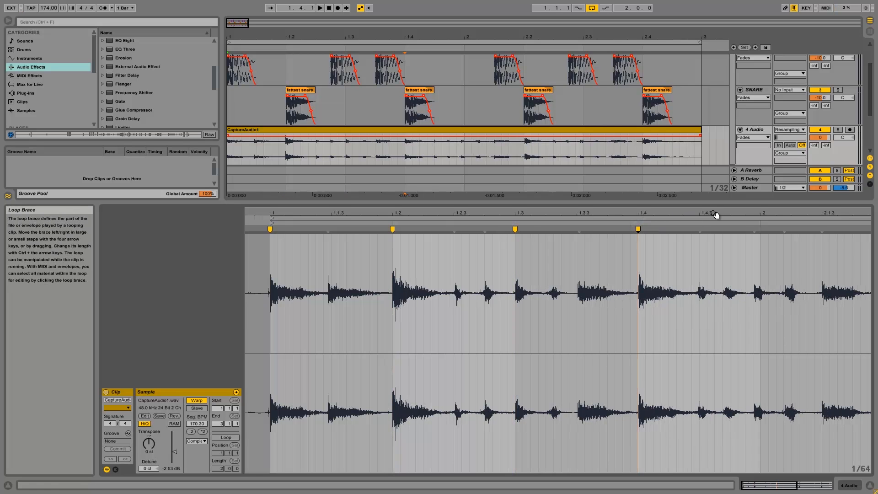
pyautogui.moveTo(760, 215)
pyautogui.mouseDown()
pyautogui.moveTo(516, 215)
pyautogui.moveTo(514, 231)
pyautogui.mouseUp()
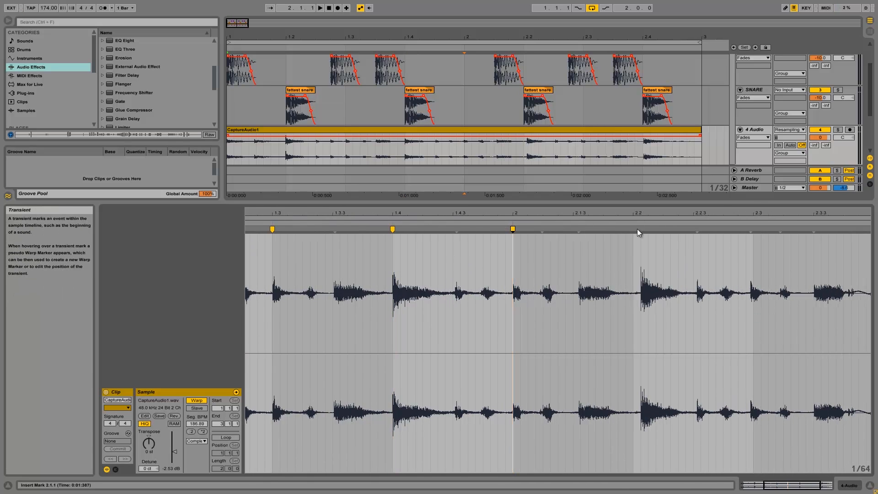
pyautogui.moveTo(639, 229); pyautogui.dragTo(633, 229)
pyautogui.moveTo(749, 229); pyautogui.dragTo(651, 216)
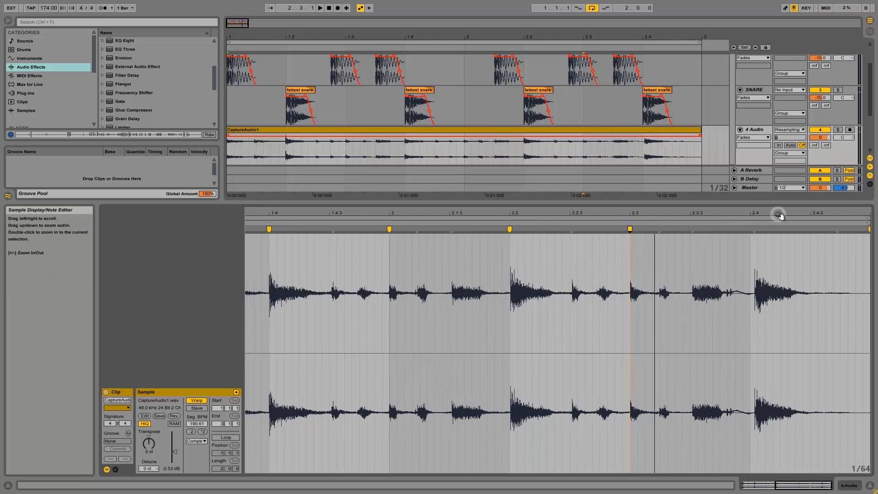
pyautogui.moveTo(755, 230); pyautogui.dragTo(750, 230)
# - Pin the in-between hits to 2.3.3, 2.2.3, 2.1.3 and 1.4.3 with warp markers
pyautogui.moveTo(690, 229); pyautogui.dragTo(690, 229)
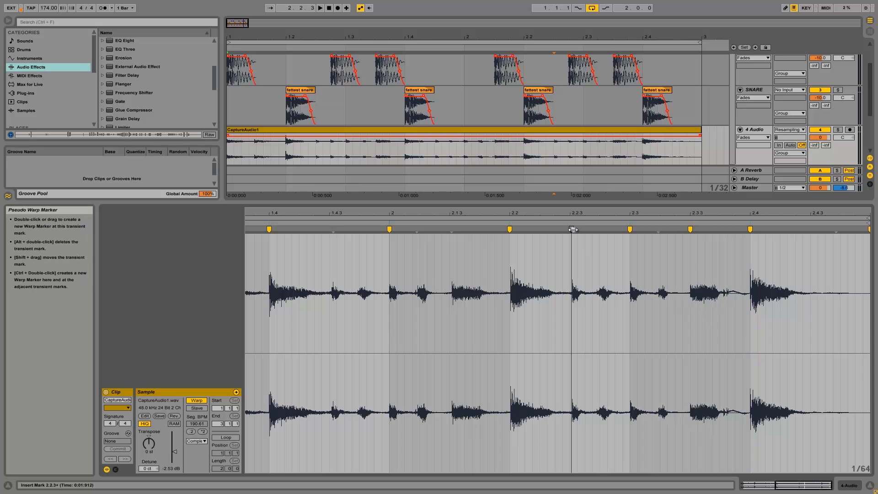
pyautogui.doubleClick(451, 229)
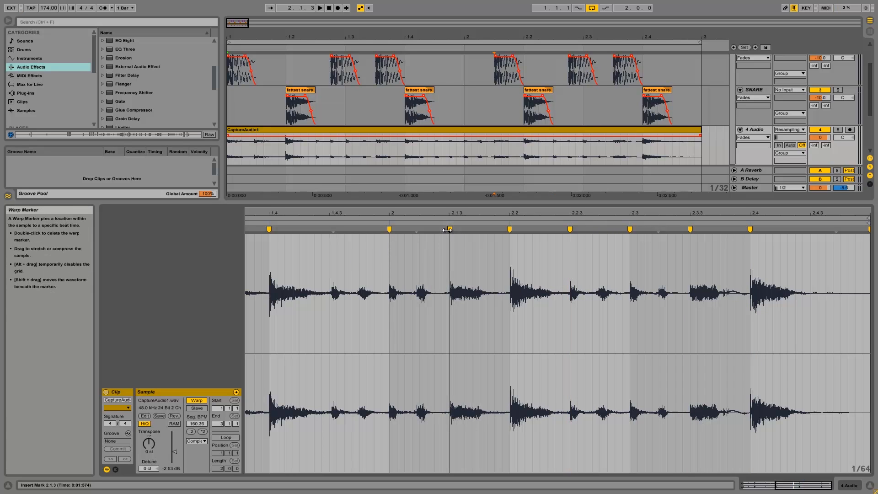
pyautogui.moveTo(332, 230)
pyautogui.mouseDown()
pyautogui.moveTo(332, 213)
pyautogui.moveTo(331, 228)
pyautogui.moveTo(311, 230)
pyautogui.moveTo(318, 217)
pyautogui.mouseUp()
pyautogui.doubleClick(329, 230)
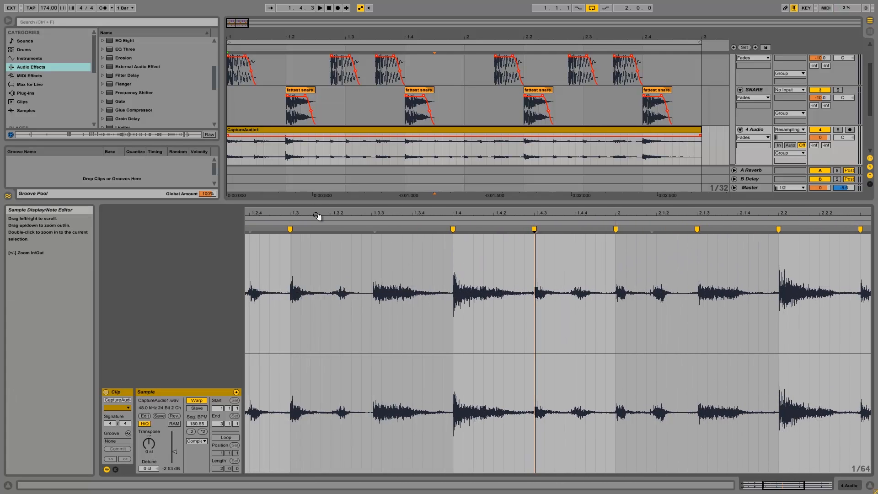
# - Add warp markers that align the remaining off-beat hits with 1.3.3, 1.1.3 and 1.2.3
pyautogui.moveTo(376, 216)
pyautogui.mouseDown()
pyautogui.moveTo(378, 224)
pyautogui.moveTo(329, 227)
pyautogui.moveTo(342, 226)
pyautogui.moveTo(352, 208)
pyautogui.mouseUp()
pyautogui.doubleClick(376, 228)
pyautogui.doubleClick(298, 229)
pyautogui.moveTo(298, 229); pyautogui.dragTo(300, 229)
pyautogui.click(376, 229)
pyautogui.doubleClick(376, 229)
pyautogui.moveTo(377, 229); pyautogui.dragTo(397, 216)
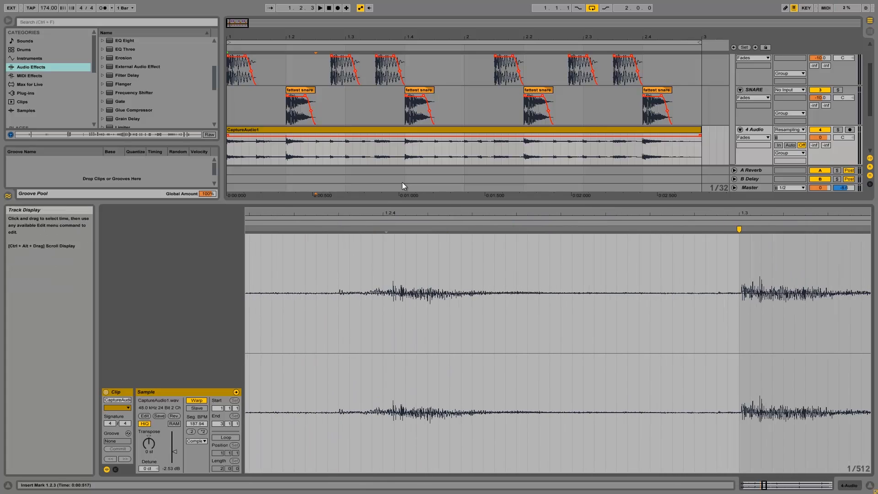
# - Warp the two quiet ghost hits around beat 1.3 so they start on 1.2.4 and 1.3.2
pyautogui.click(367, 228)
pyautogui.moveTo(367, 229)
pyautogui.mouseDown()
pyautogui.moveTo(383, 228)
pyautogui.moveTo(398, 207)
pyautogui.mouseUp()
pyautogui.moveTo(459, 213); pyautogui.dragTo(462, 212)
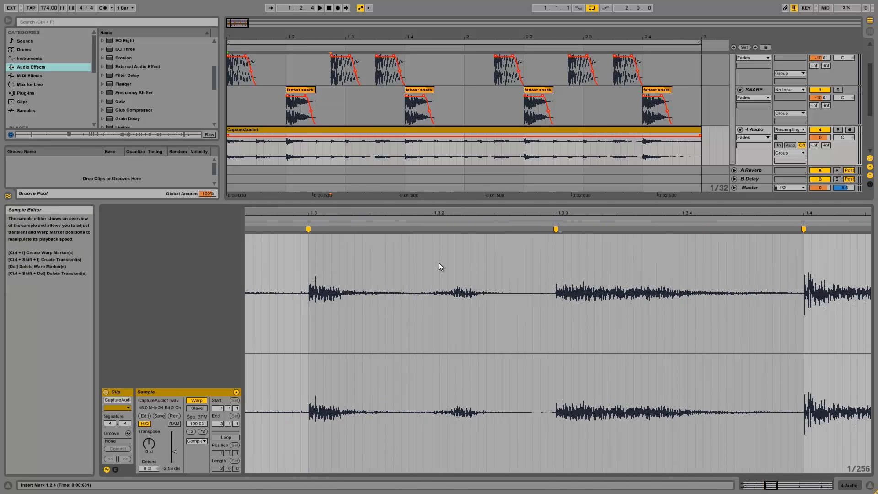
pyautogui.moveTo(447, 228); pyautogui.dragTo(433, 229)
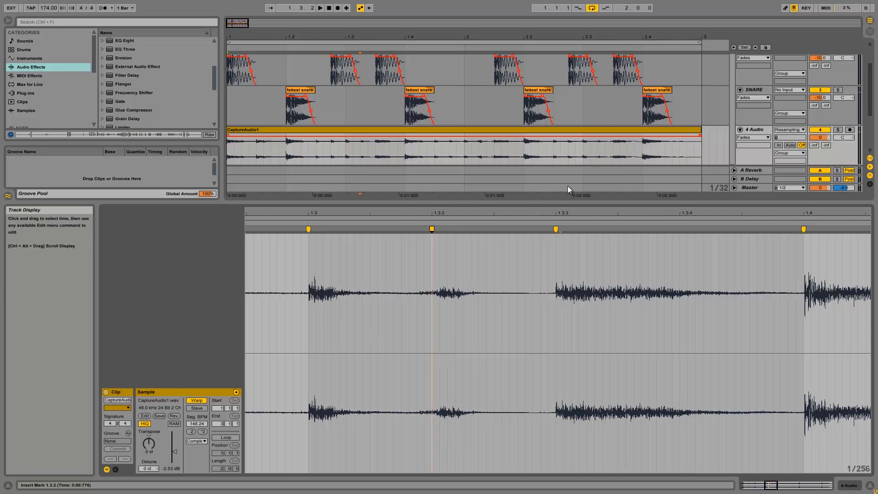
# - Add warp markers that lock the ghost hits on either side of beat 2 to 2.1.2 and 1.4.4
pyautogui.moveTo(588, 216); pyautogui.dragTo(587, 215)
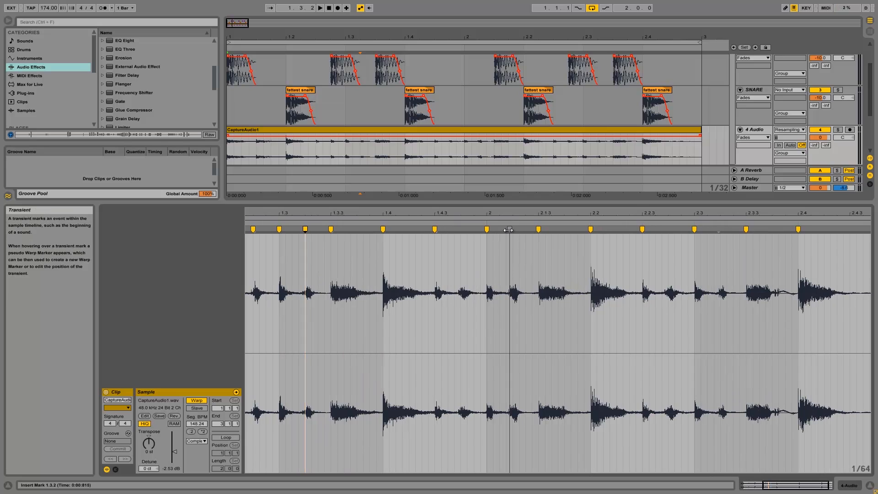
pyautogui.click(511, 230)
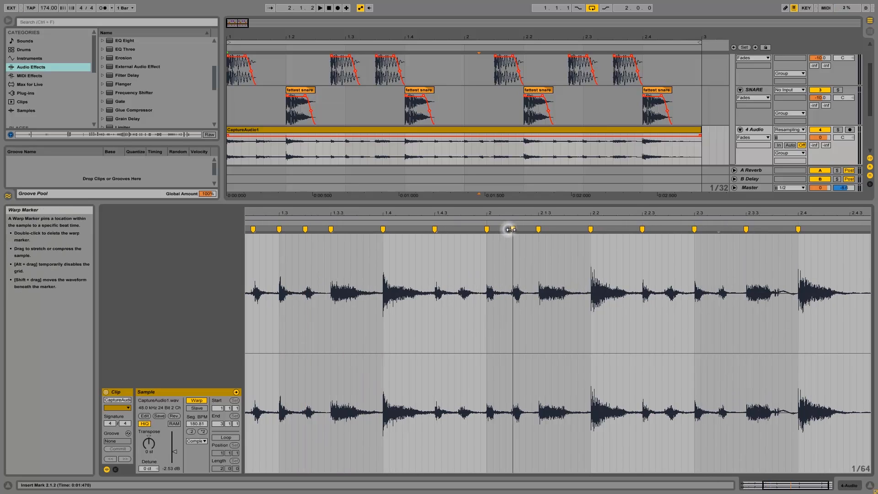
pyautogui.click(458, 229)
pyautogui.doubleClick(460, 229)
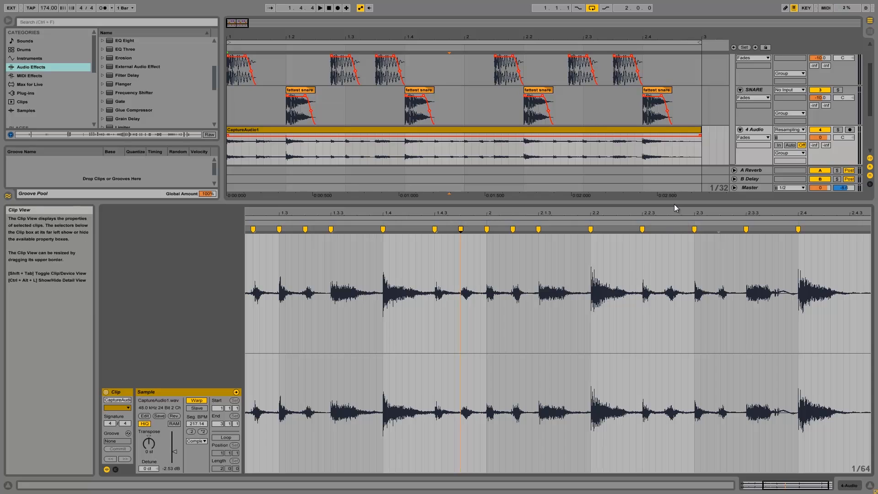
# - Warp the last two ghost hits around beat 2.3 so they fall on 2.3.2 and 2.2.4
pyautogui.moveTo(670, 211); pyautogui.dragTo(669, 210)
pyautogui.click(636, 228)
pyautogui.doubleClick(637, 228)
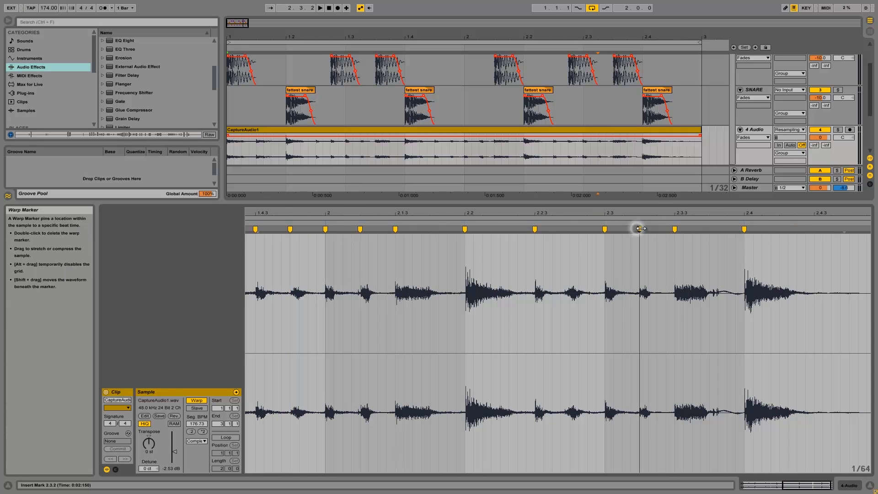
pyautogui.click(565, 229)
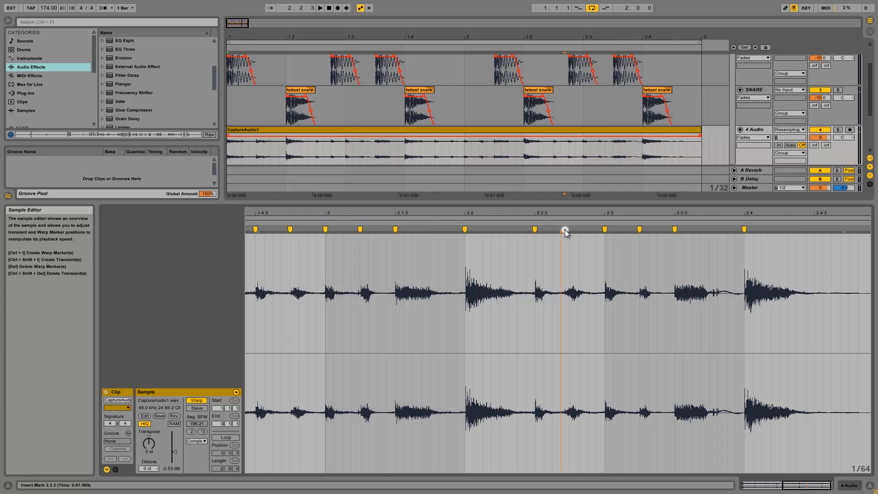
pyautogui.doubleClick(566, 229)
pyautogui.moveTo(565, 230); pyautogui.dragTo(570, 230)
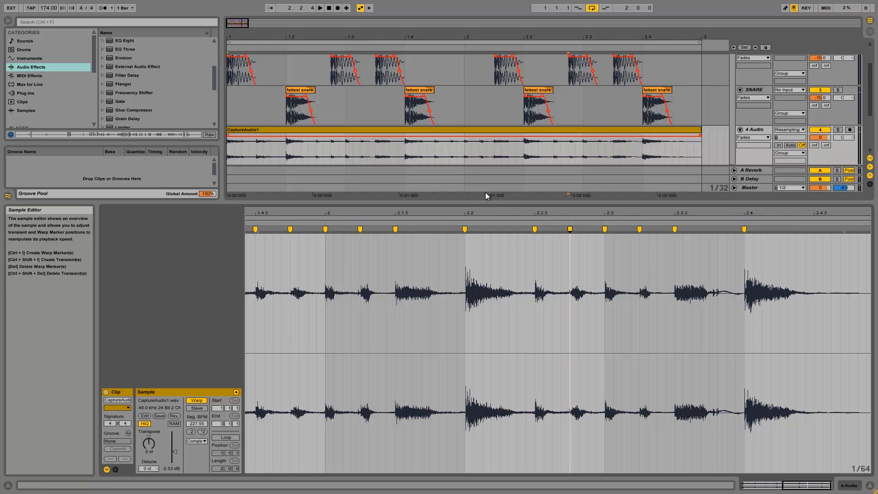
# - Enlarge the arrangement area, solo the 4 Audio track and play the CaptureAudio1 clip on its own
pyautogui.moveTo(500, 210); pyautogui.dragTo(496, 203)
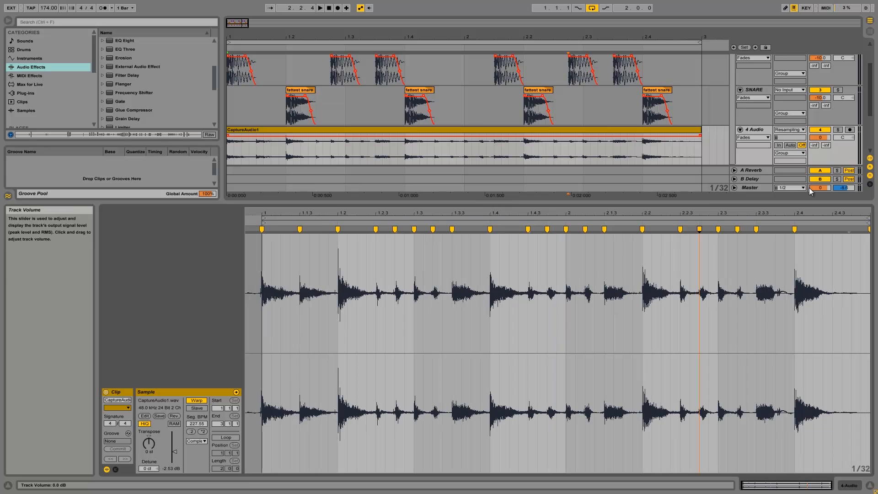
pyautogui.click(487, 130)
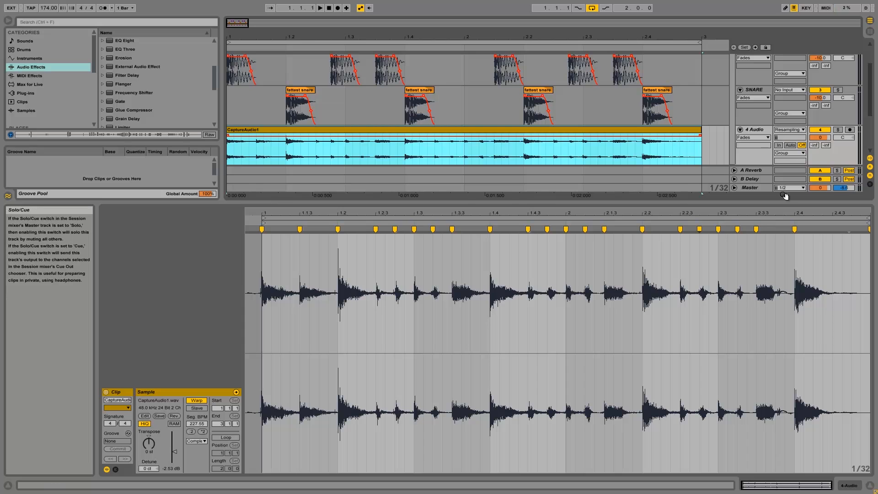
pyautogui.moveTo(780, 204); pyautogui.dragTo(777, 344)
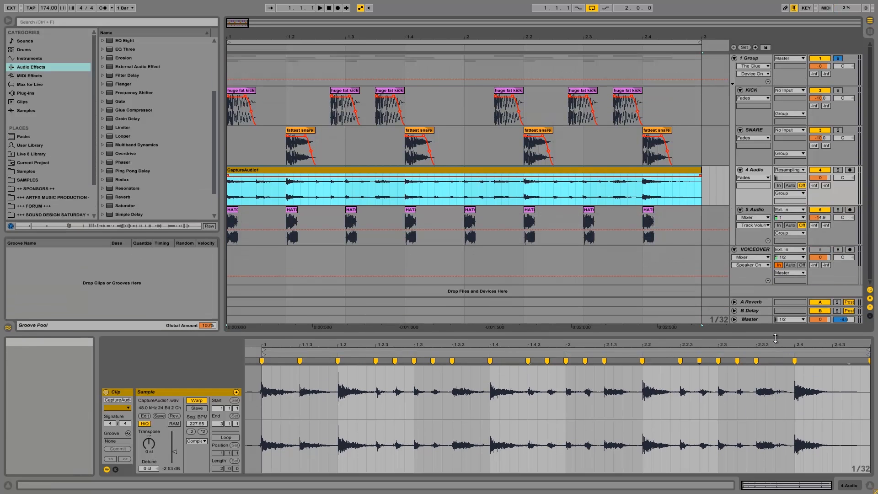
pyautogui.click(837, 169)
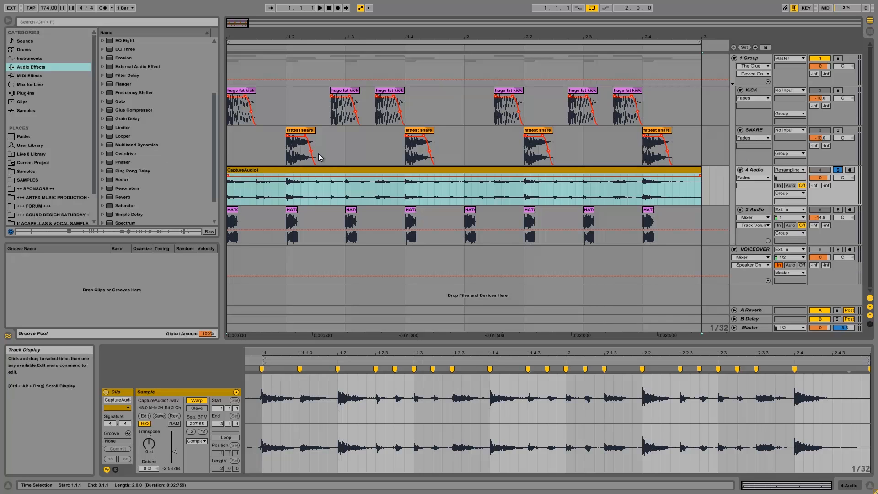
pyautogui.click(404, 170)
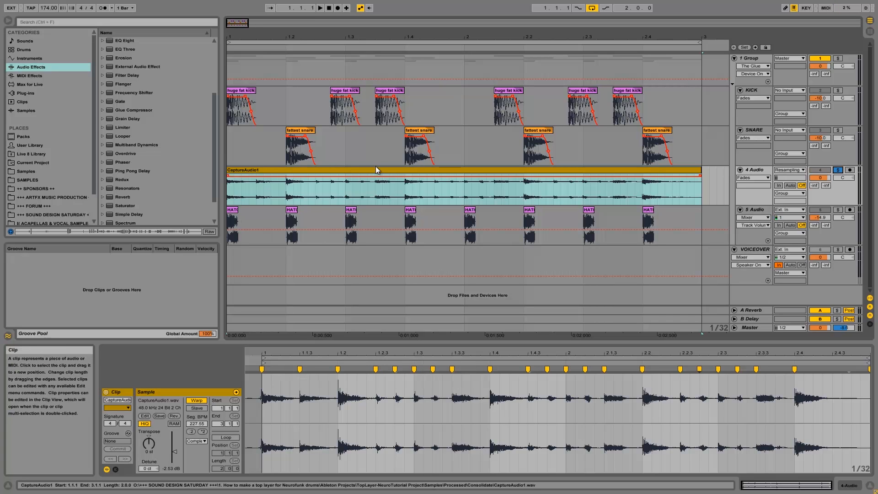
pyautogui.press('space')
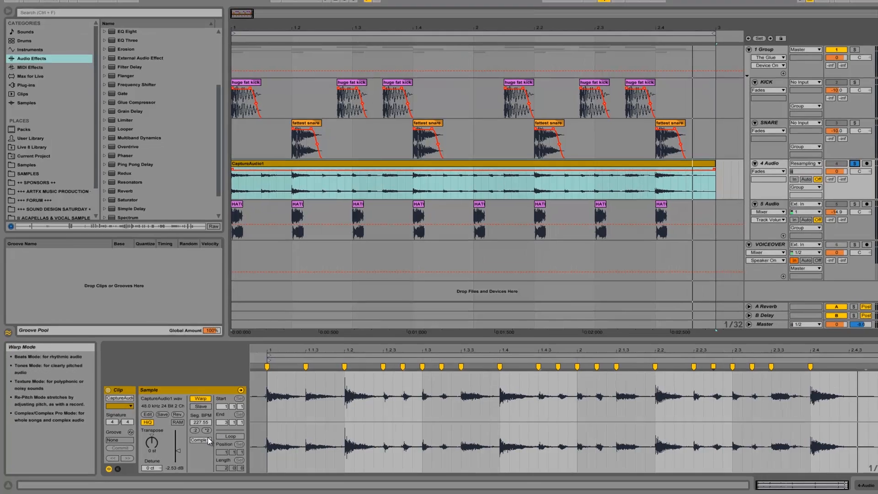
# - Set the clip's warp mode to Beats, preserving transients, with the transient loop mode set to off (single forward arrow ending at a bar)
pyautogui.click(204, 441)
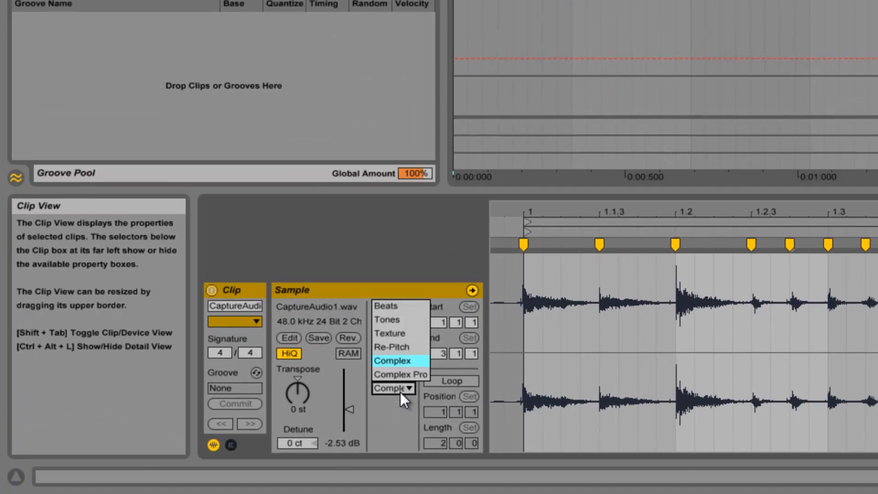
pyautogui.click(397, 306)
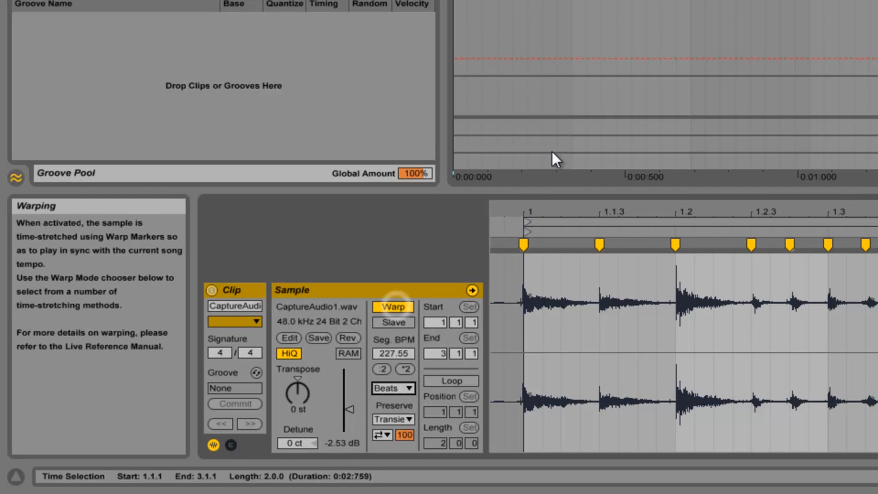
pyautogui.click(389, 419)
pyautogui.click(393, 404)
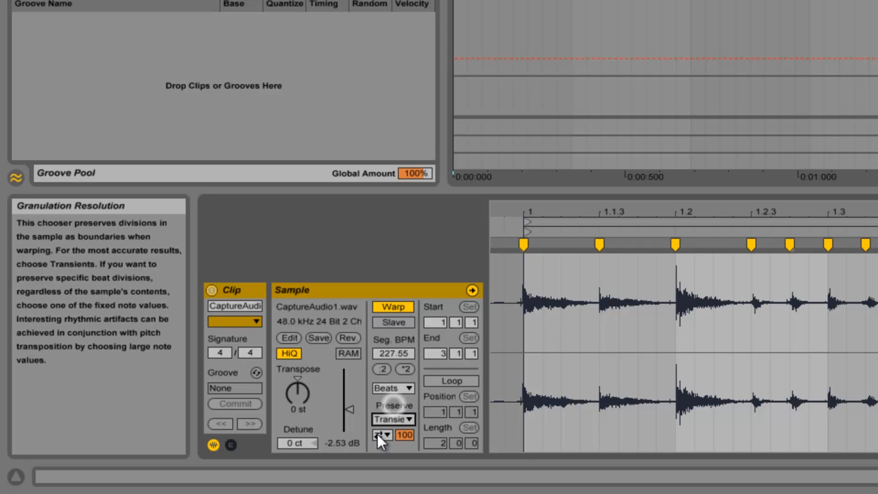
pyautogui.click(379, 434)
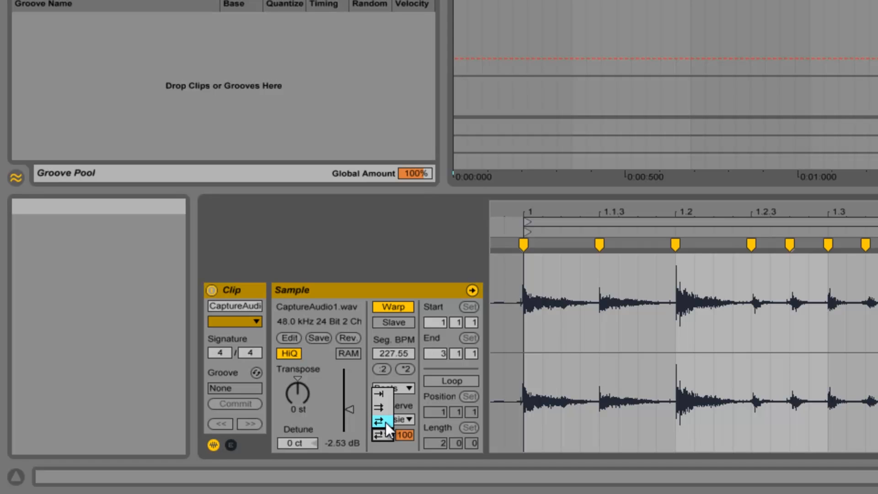
pyautogui.click(384, 392)
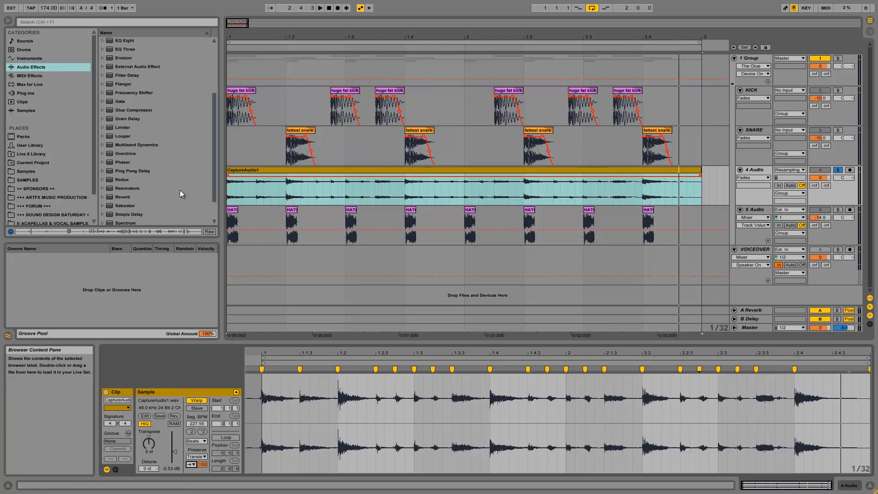
# - Play the warped loop and compare the snare hits starting at 1.2 and 1.4 in CaptureAudio1
pyautogui.press('space')
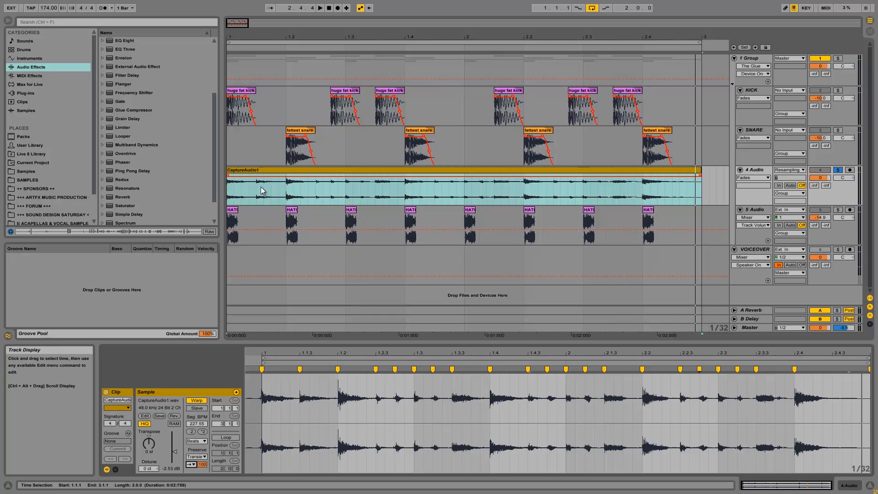
pyautogui.click(285, 189)
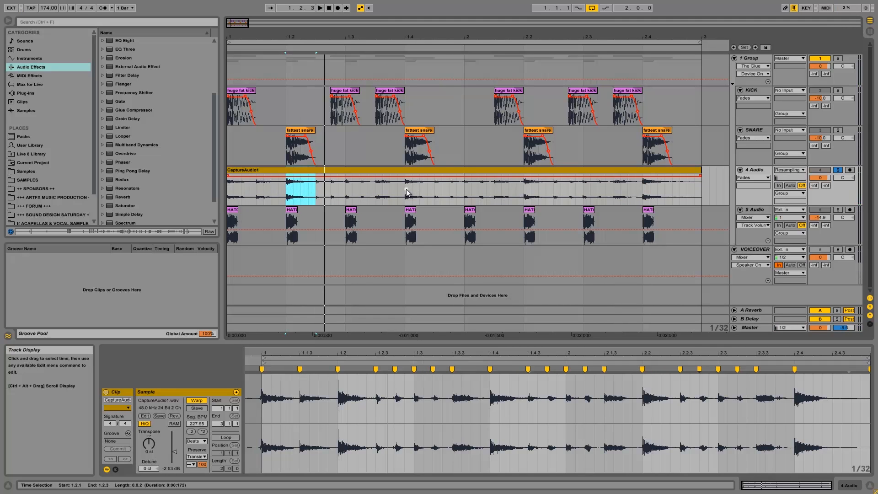
pyautogui.moveTo(406, 188); pyautogui.dragTo(429, 189)
pyautogui.press('space')
pyautogui.press('space')
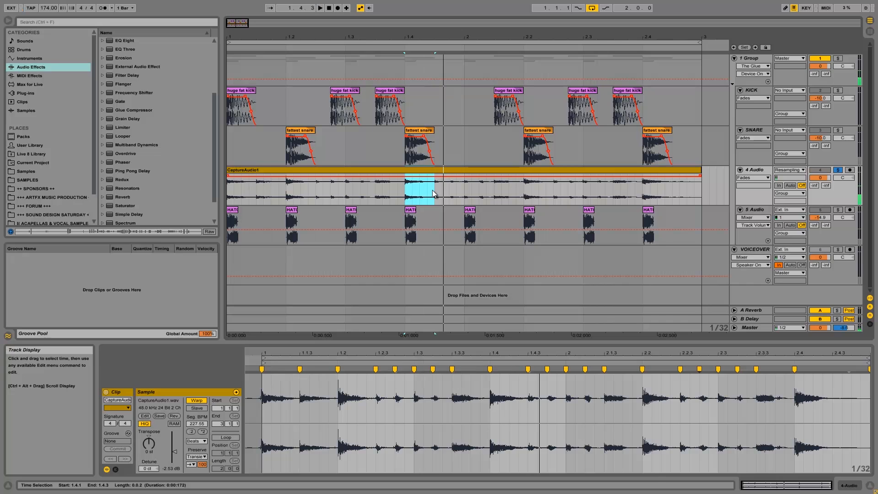
# - Copy the CaptureAudio1 hit from 1.2.1 to 1.2.3 over the snare hits at 1.4, 2.2 and 2.4
pyautogui.moveTo(284, 188); pyautogui.dragTo(301, 188)
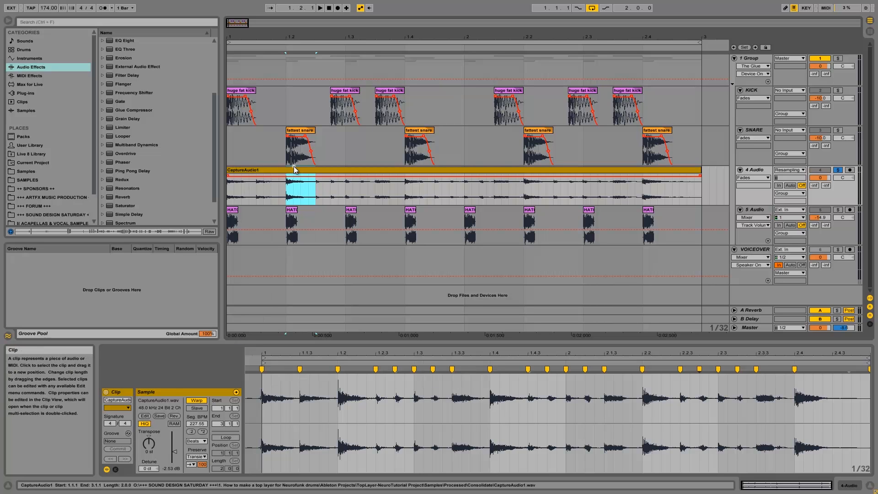
pyautogui.click(295, 172)
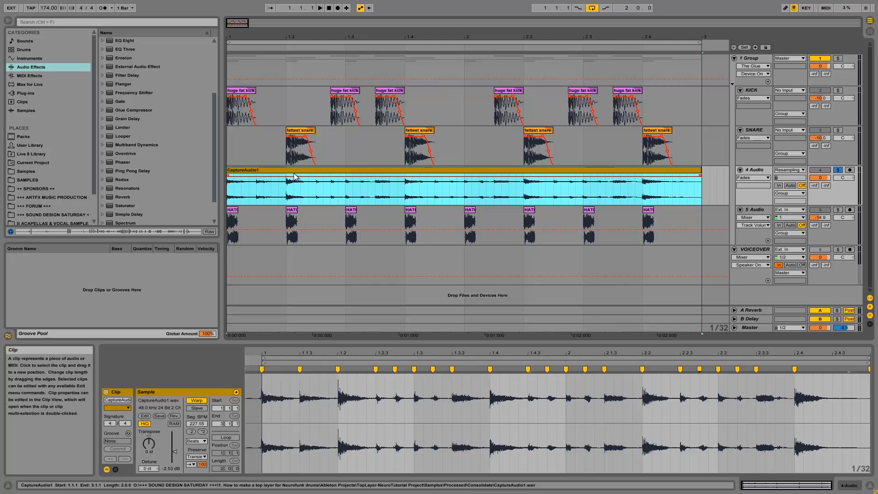
pyautogui.click(295, 193)
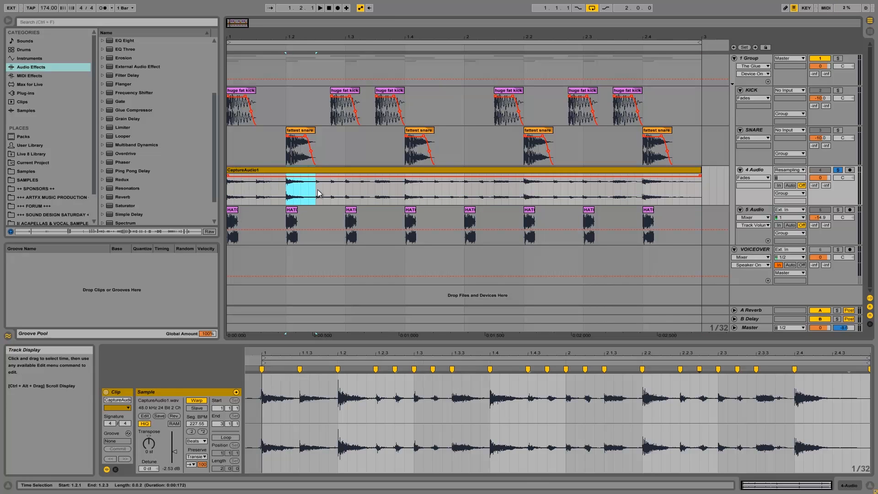
pyautogui.moveTo(293, 173); pyautogui.dragTo(533, 171)
pyautogui.moveTo(533, 170); pyautogui.dragTo(639, 169)
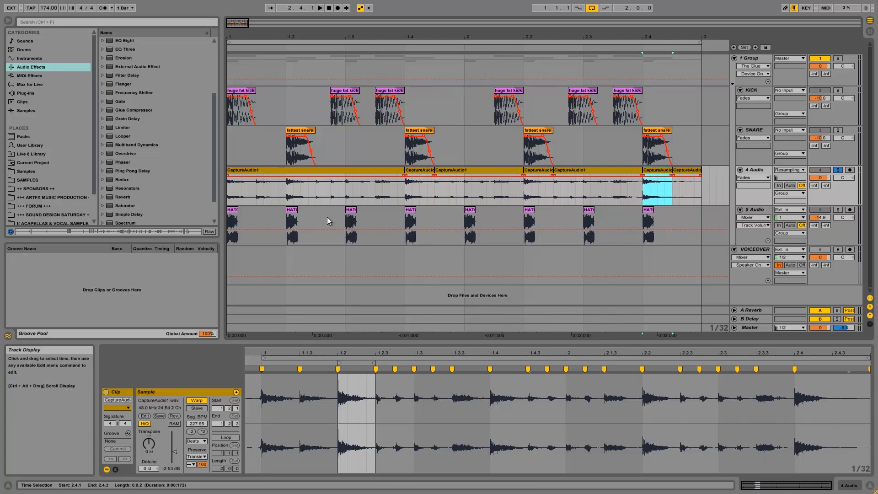
pyautogui.moveTo(230, 188); pyautogui.dragTo(404, 190)
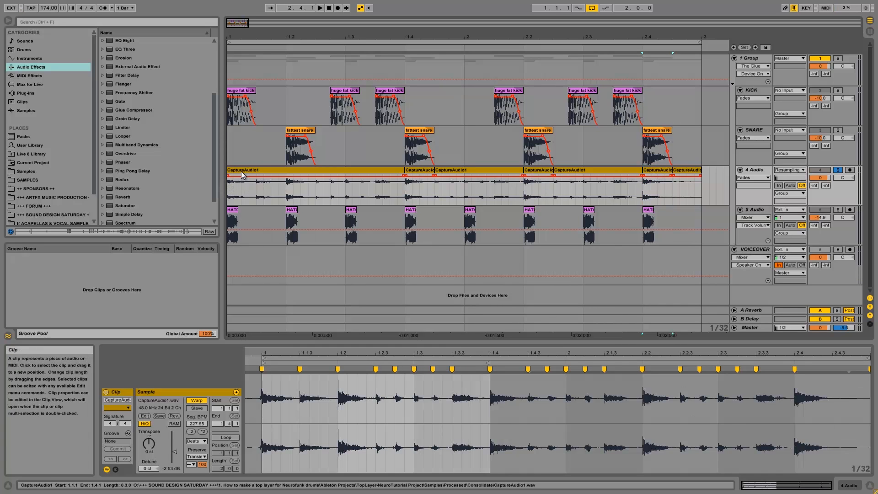
# - Copy the CaptureAudio1 hit from 1.1.3 to 1.2.1 over the sections at 1.3.3, 2.1.3 and 2.3.3, and play the loop
pyautogui.press('space')
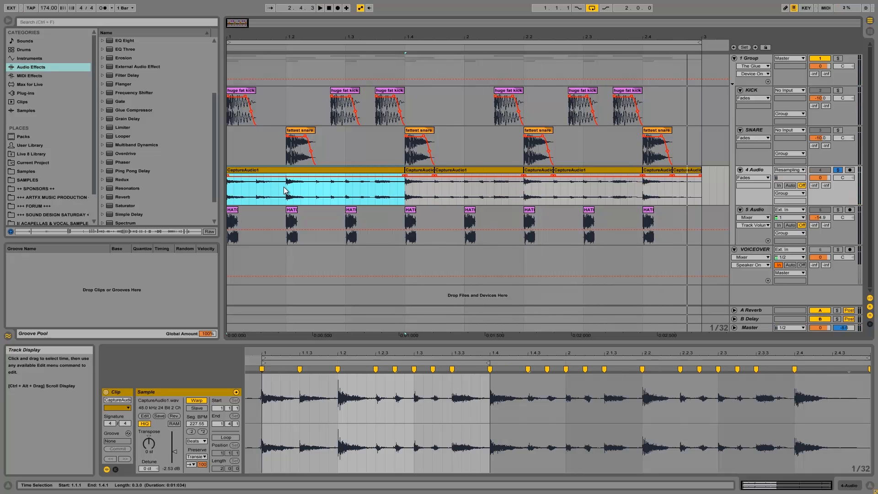
pyautogui.click(255, 191)
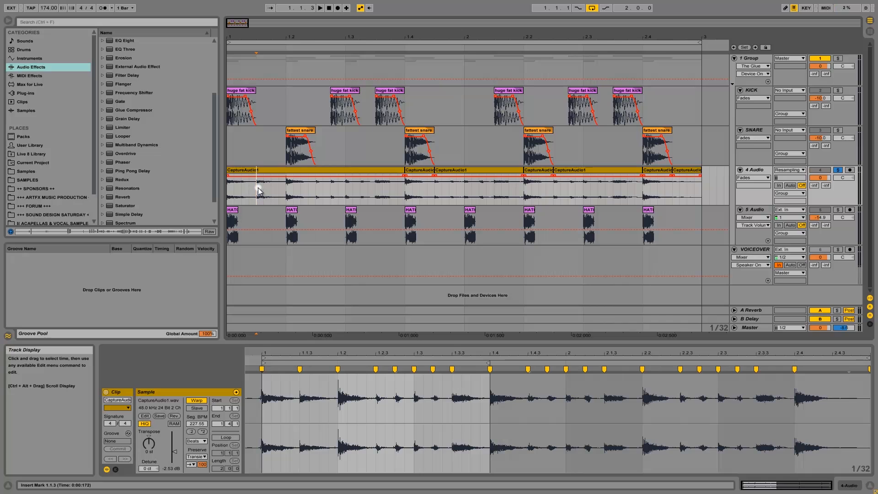
pyautogui.hotkey('shift', 'Right')
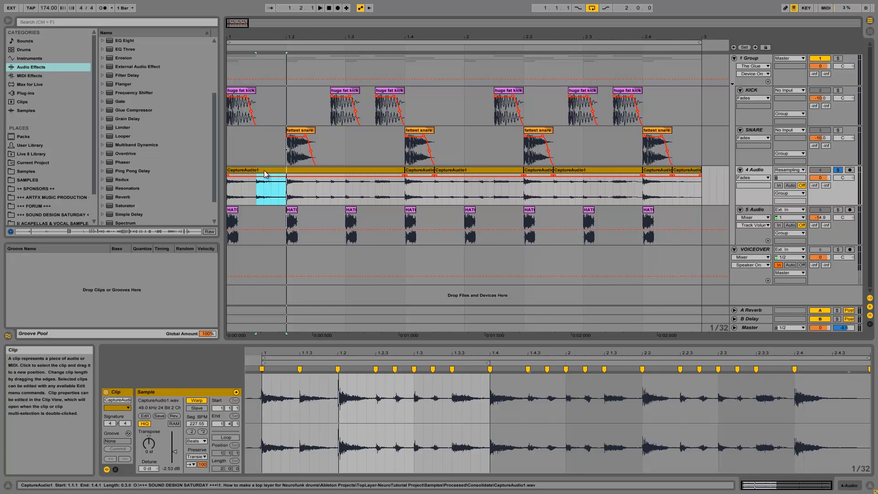
pyautogui.moveTo(265, 174); pyautogui.dragTo(621, 174)
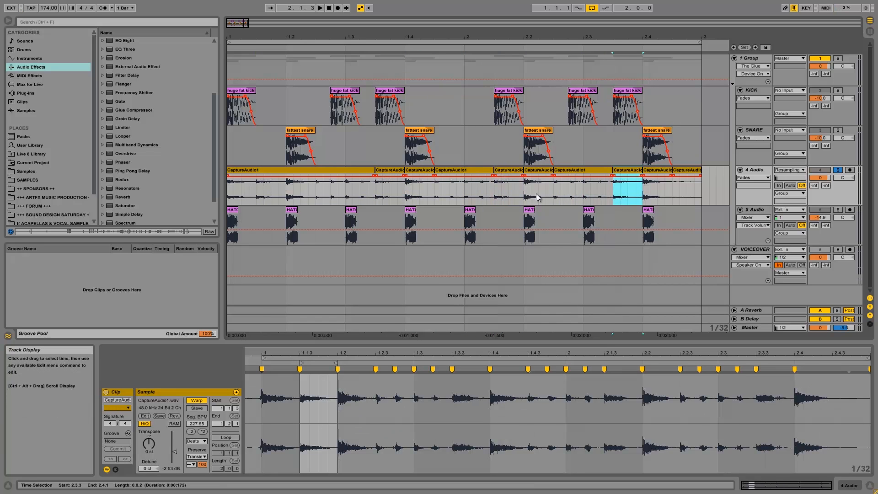
pyautogui.click(230, 191)
pyautogui.press('space')
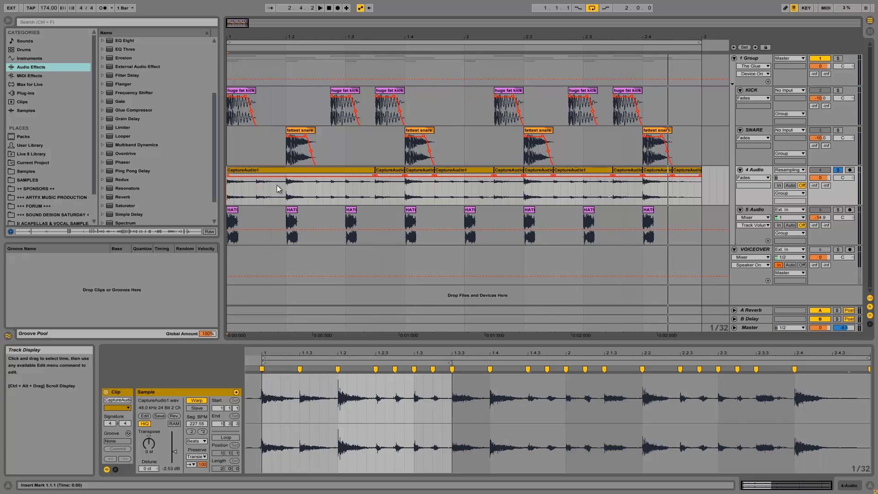
pyautogui.press('space')
# - Play and compare the CaptureAudio1 sections between snares starting at 1.2.3, 1.4.3 and 2.2.3
pyautogui.click(316, 191)
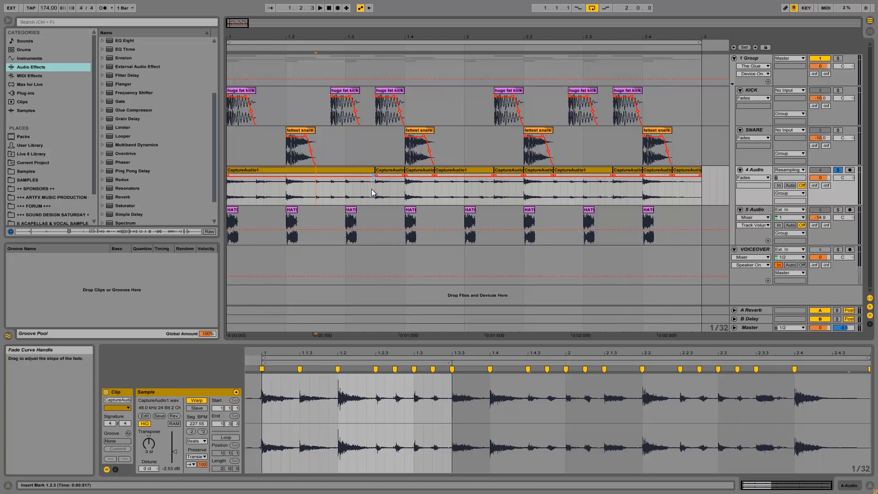
pyautogui.moveTo(319, 189); pyautogui.dragTo(370, 191)
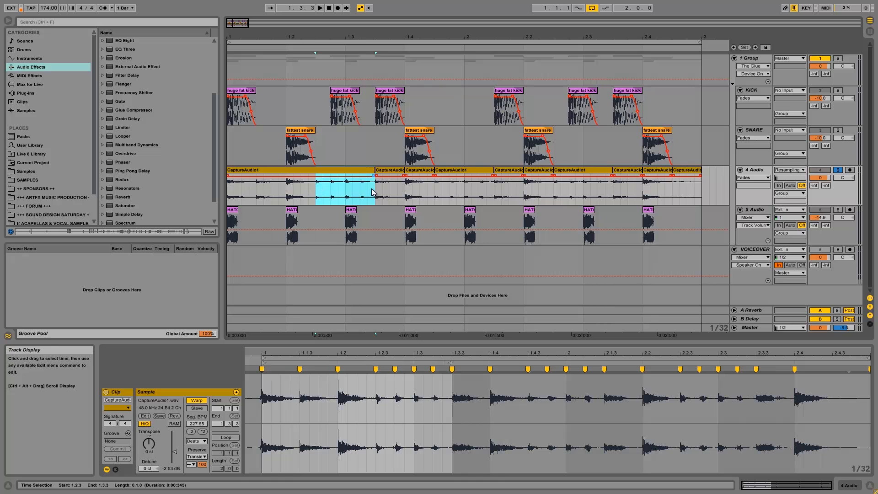
pyautogui.click(460, 170)
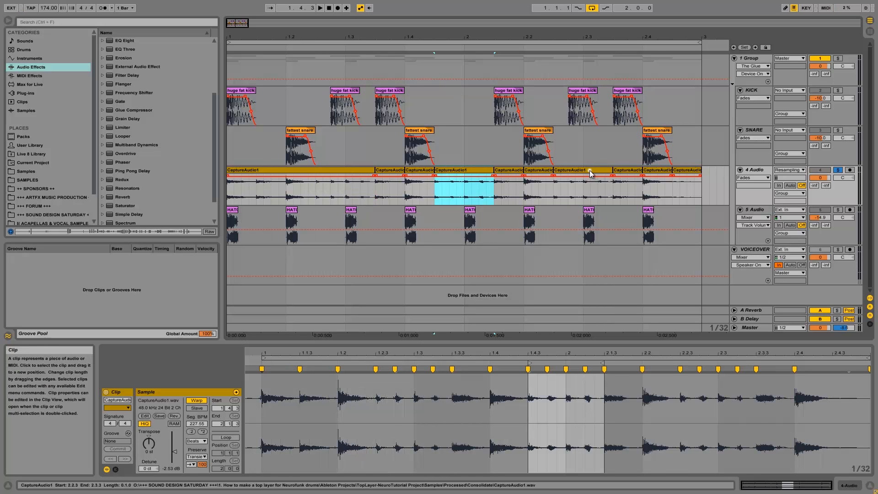
pyautogui.click(589, 170)
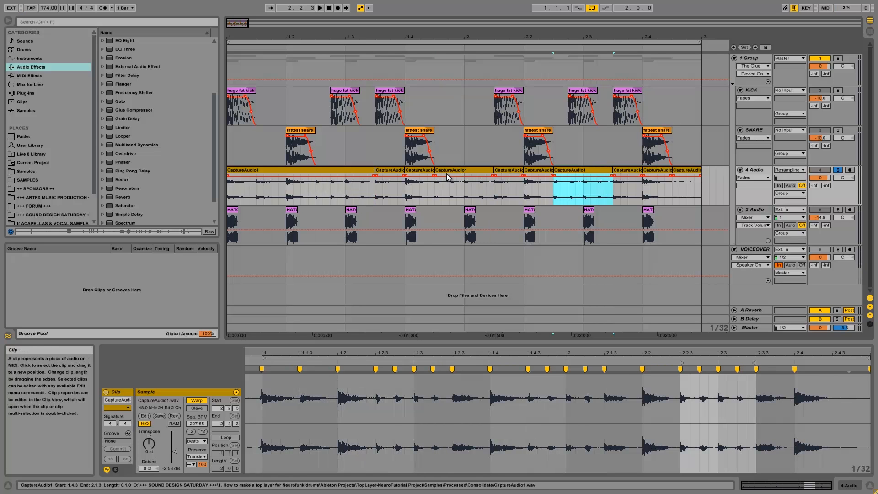
pyautogui.click(317, 187)
pyautogui.press('space')
pyautogui.press('space')
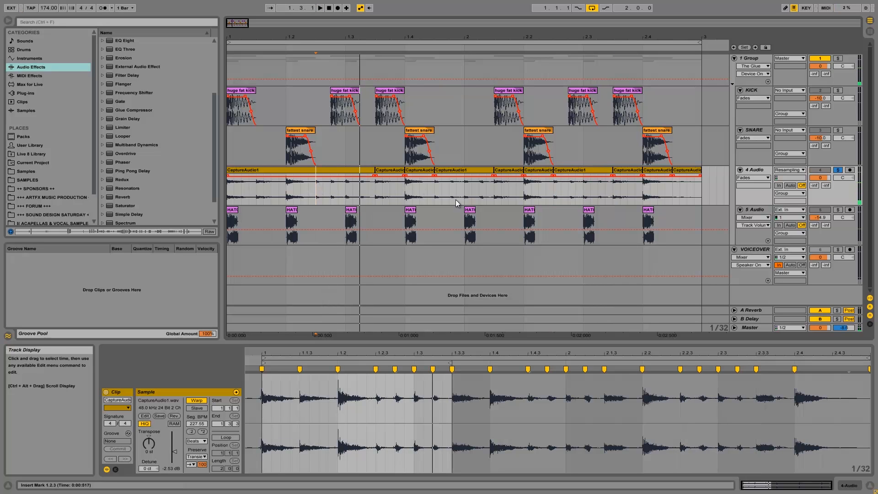
pyautogui.click(437, 188)
pyautogui.click(441, 171)
pyautogui.press('space')
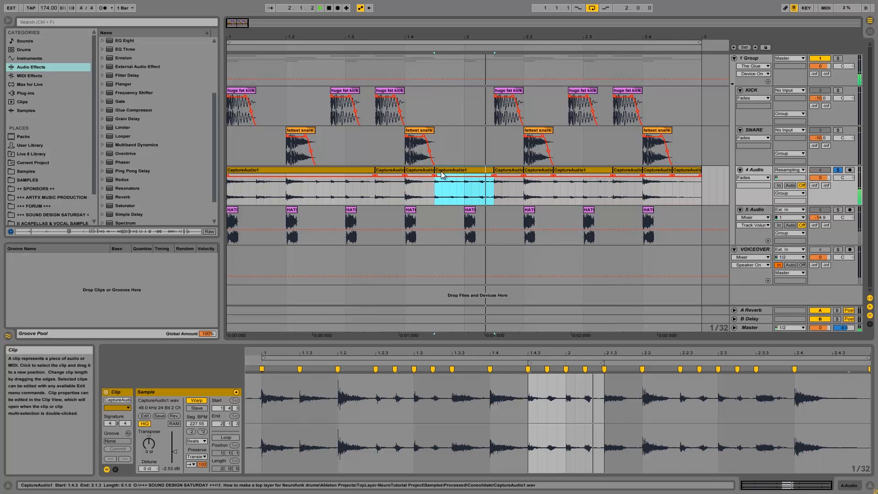
pyautogui.click(572, 171)
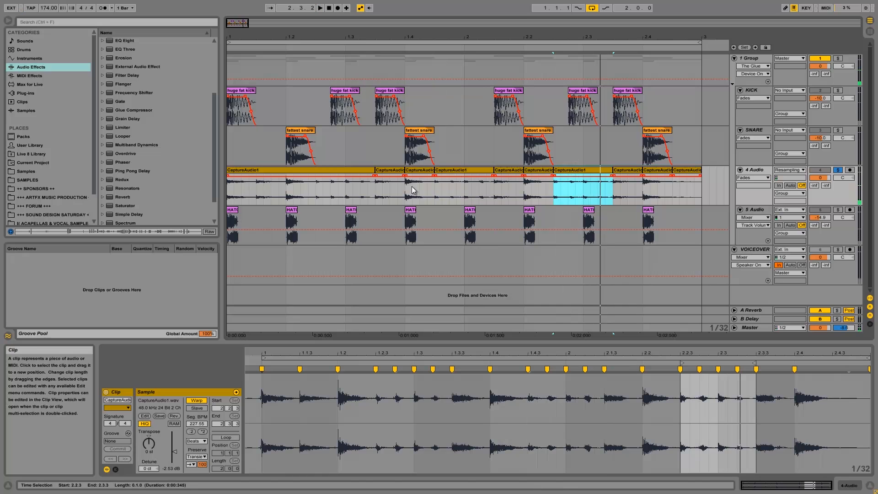
pyautogui.click(316, 189)
pyautogui.press('space')
pyautogui.press('space')
pyautogui.press('space')
pyautogui.press('space')
pyautogui.press('space')
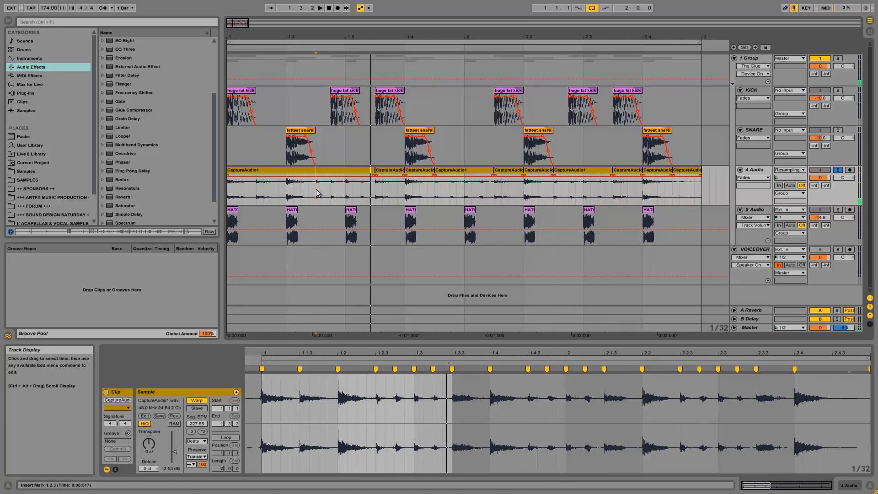
# - Split out the CaptureAudio1 section from 1.2.3 to 1.3.1 and copy the pieces spanning 1.2.3 to 1.3.3 over 1.4.3 and 2.2.3
pyautogui.moveTo(317, 188); pyautogui.dragTo(344, 188)
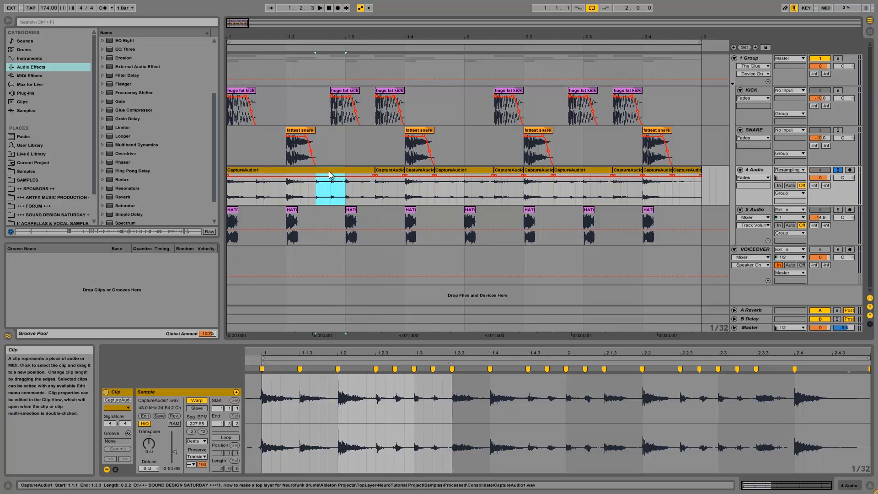
pyautogui.hotkey('ctrl', 'e')
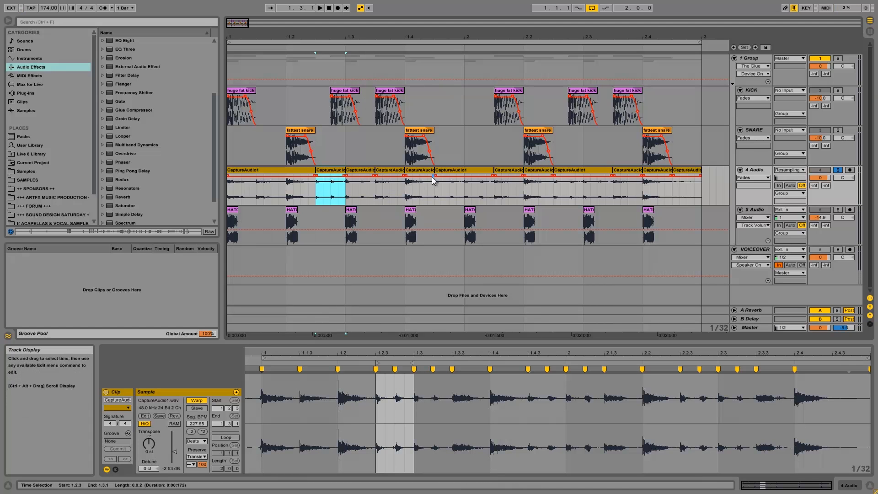
pyautogui.click(465, 186)
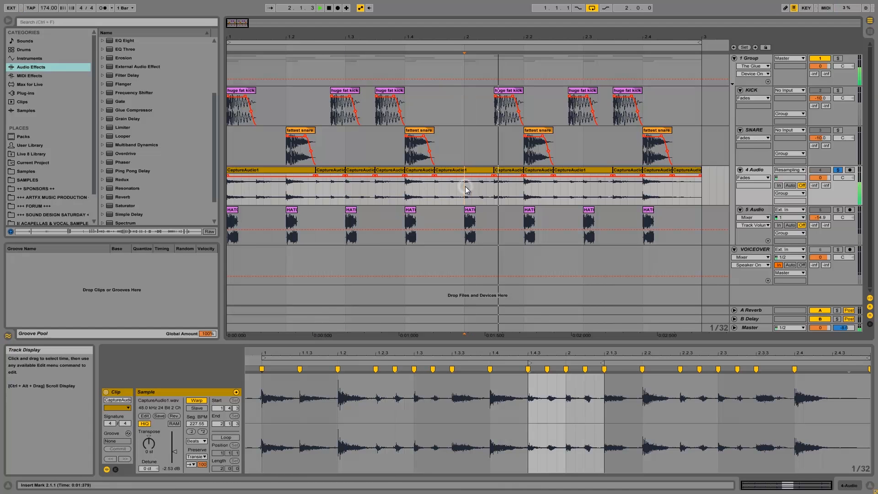
pyautogui.click(585, 188)
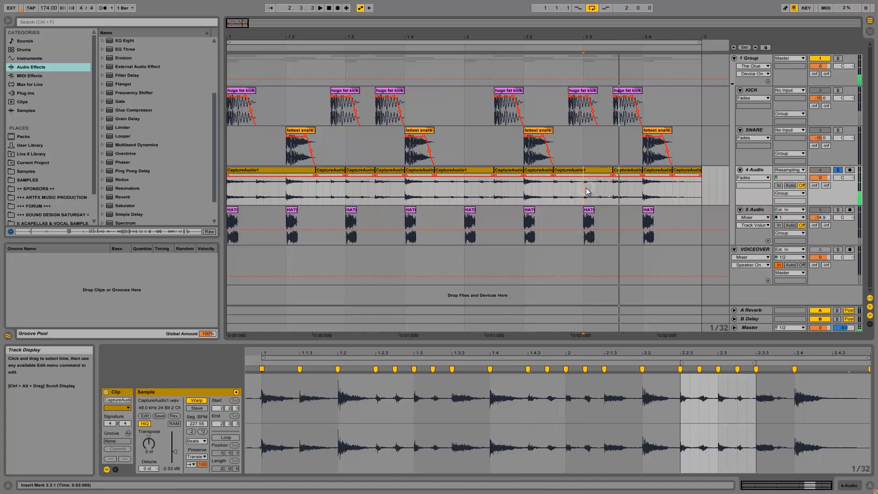
pyautogui.click(461, 188)
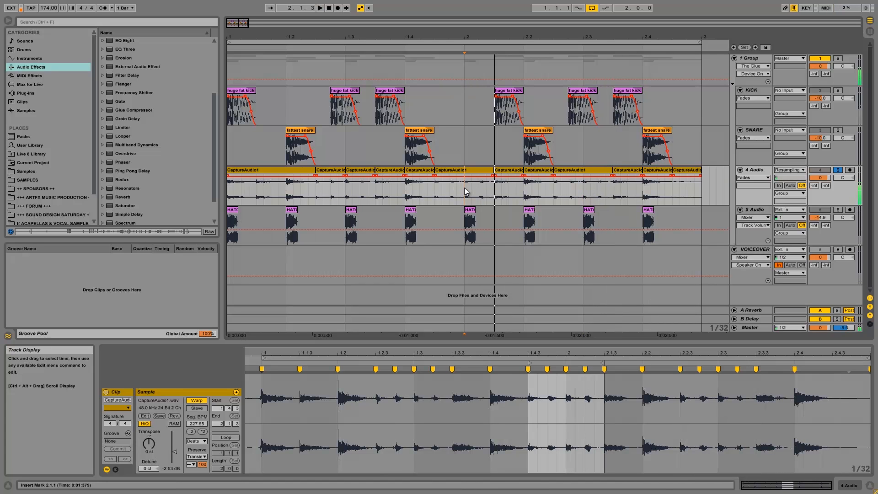
pyautogui.moveTo(467, 188); pyautogui.dragTo(569, 185)
pyautogui.keyDown('shift'); pyautogui.click(332, 171); pyautogui.keyUp('shift')
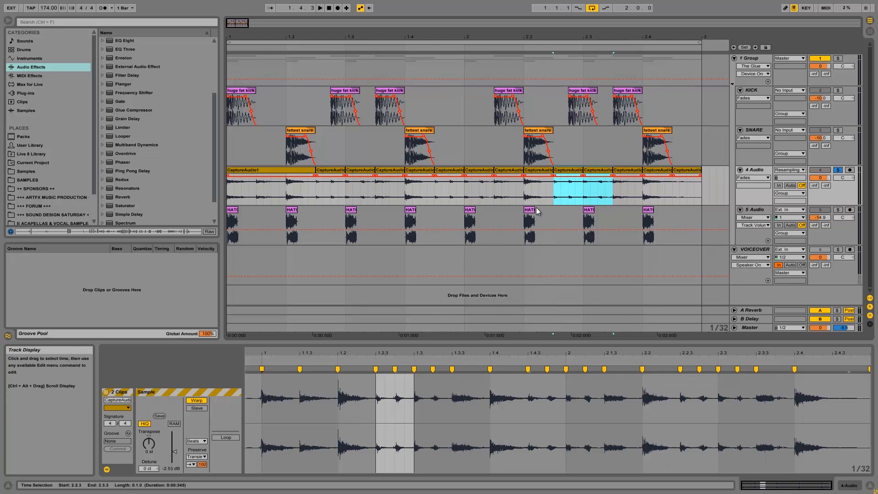
# - Play the edited CaptureAudio1 loop from 1.1.1 to check the copied sections
pyautogui.click(316, 190)
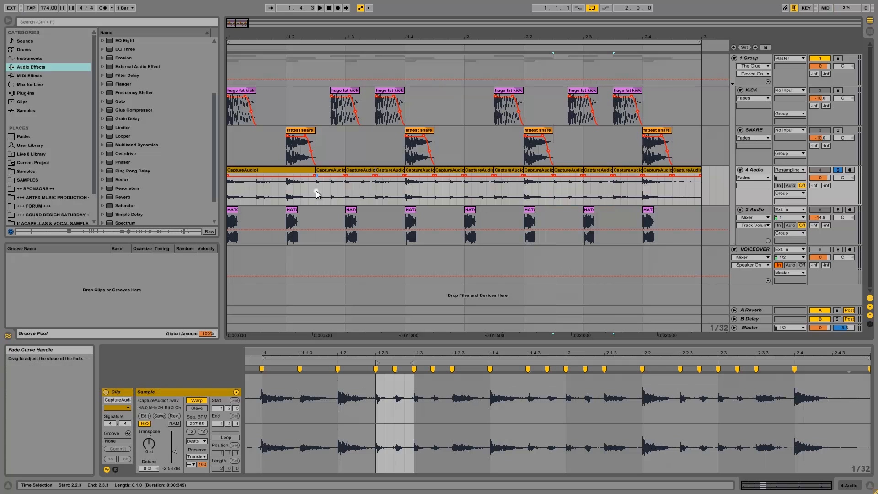
pyautogui.click(333, 169)
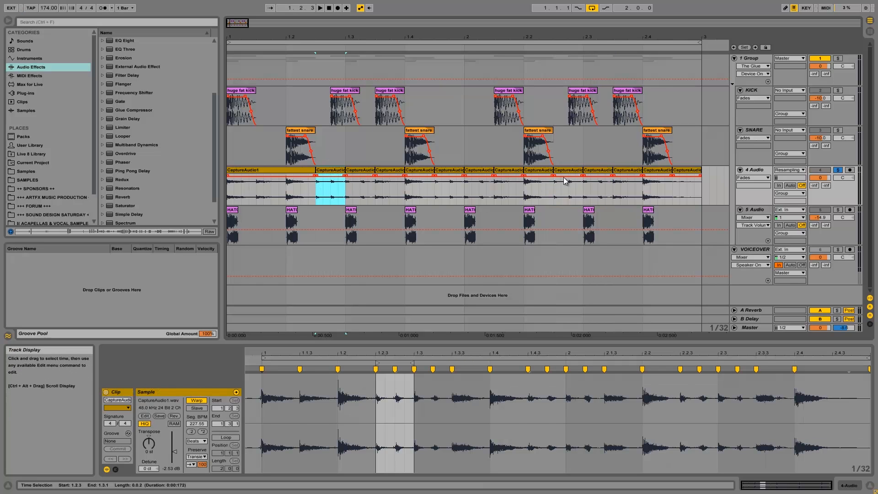
pyautogui.click(231, 171)
pyautogui.press('space')
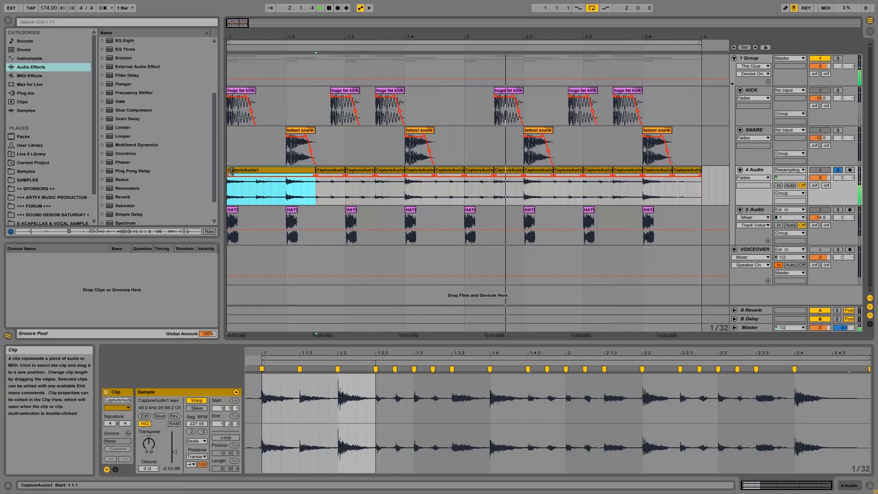
pyautogui.press('space')
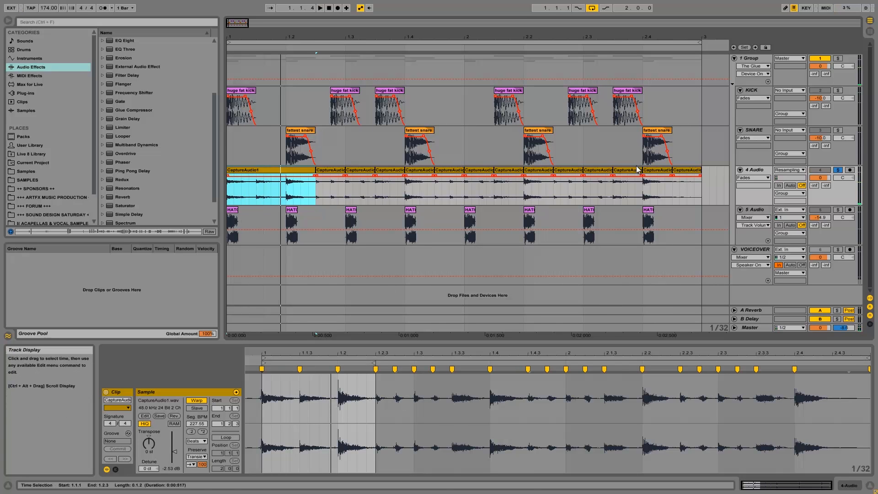
# - Copy the CaptureAudio1 piece at 2.2.3 over the loop's final section from 2.4.3 to 3.1.1
pyautogui.click(684, 172)
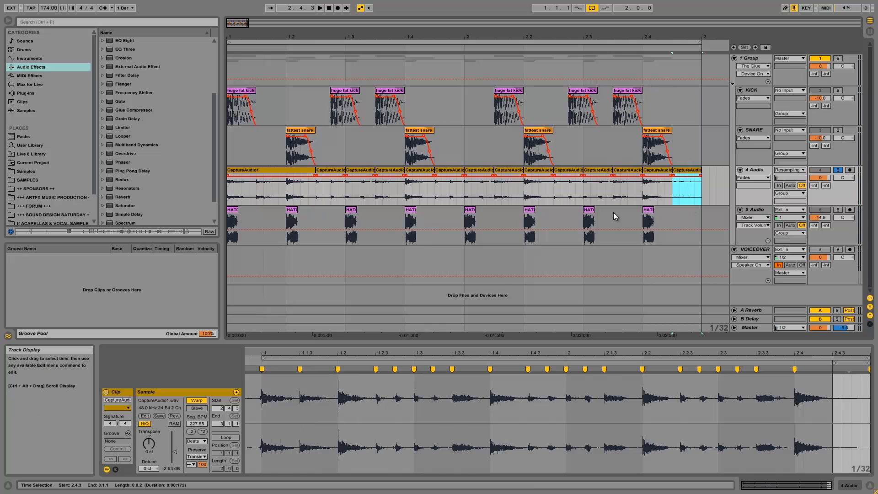
pyautogui.click(559, 189)
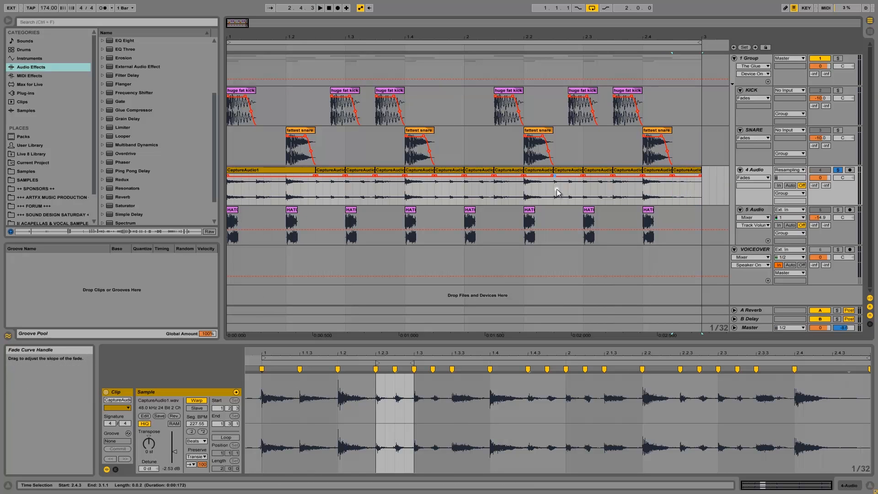
pyautogui.click(566, 171)
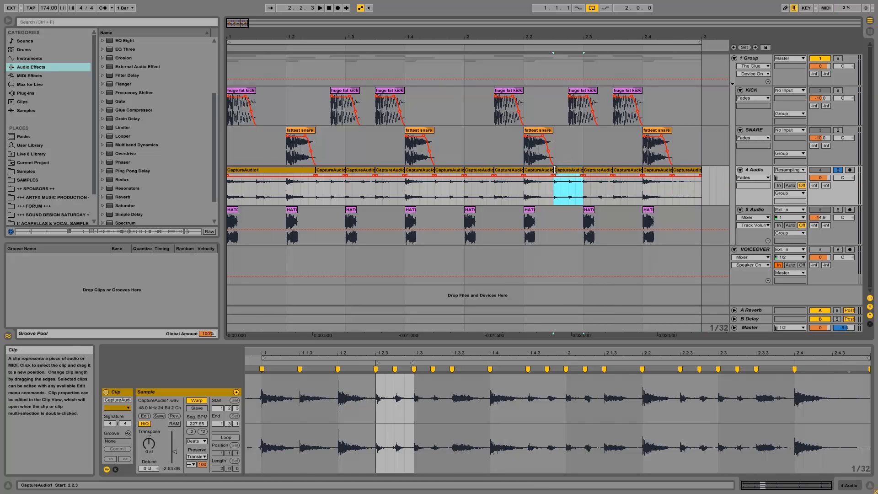
pyautogui.click(684, 181)
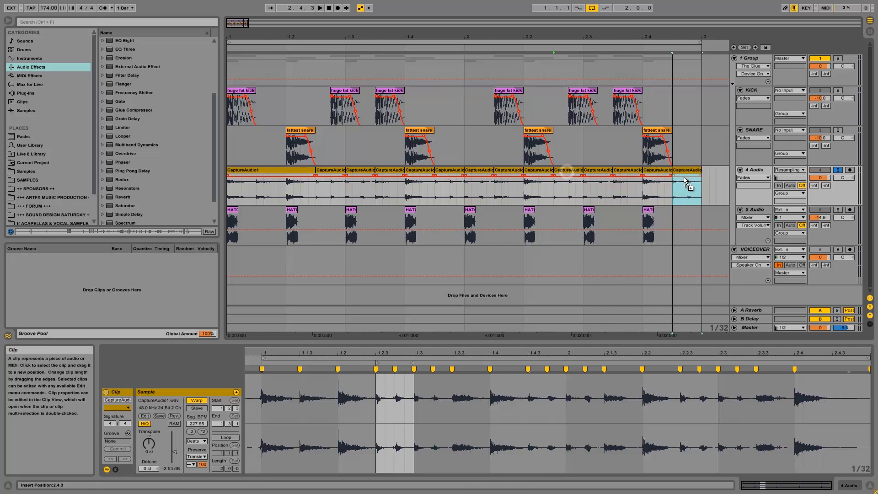
# - Play the edited loop and consolidate all CaptureAudio1 pieces from 1.1.1 to 3.1.1 into one clip
pyautogui.click(251, 172)
pyautogui.press('space')
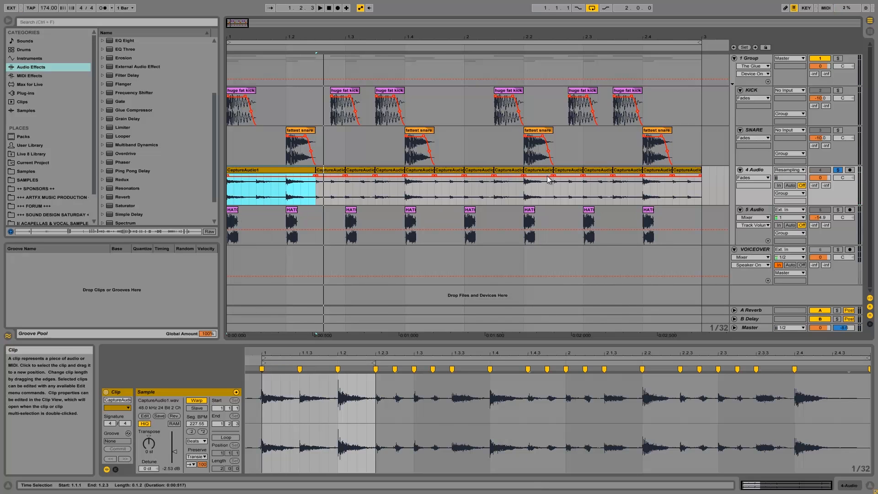
pyautogui.keyDown('shift'); pyautogui.click(686, 172); pyautogui.keyUp('shift')
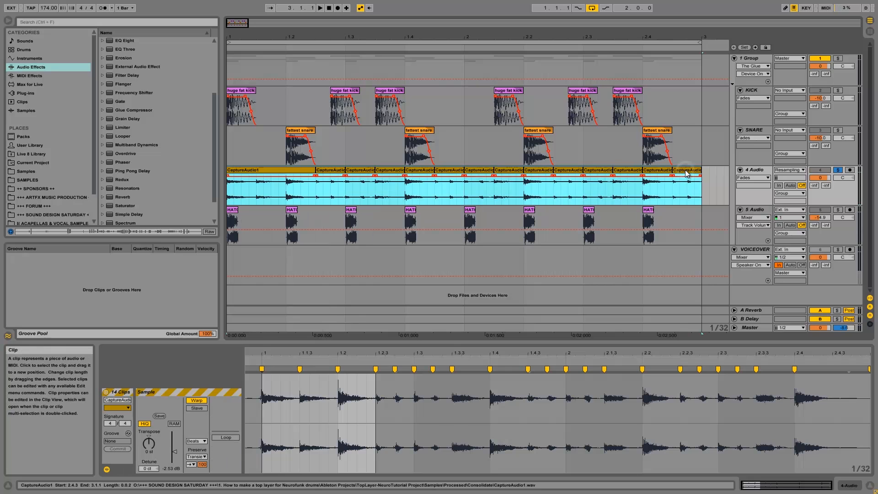
pyautogui.hotkey('ctrl', 'j')
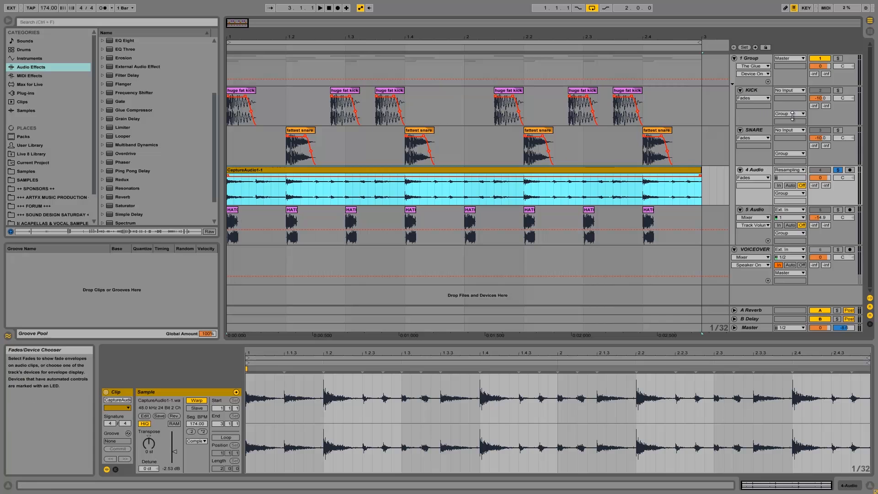
# - Move the CaptureAudio1-1 track below the hat track and set the hat track's audio input to No Input
pyautogui.click(766, 171)
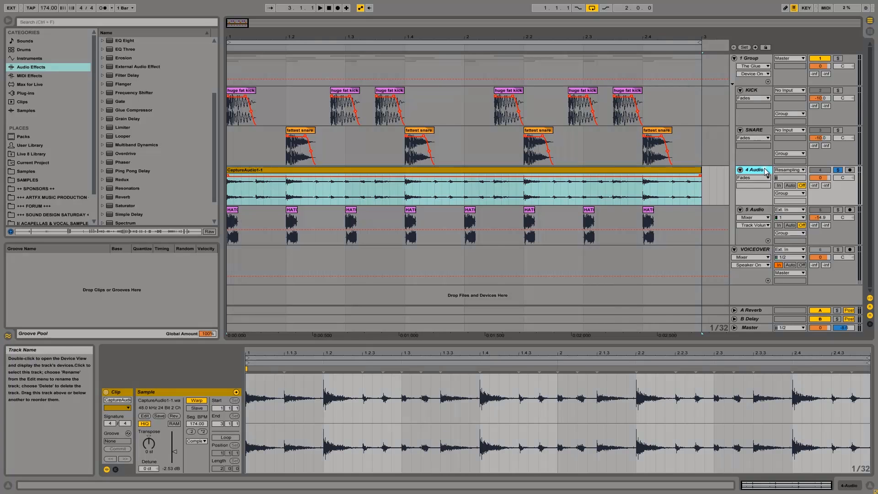
pyautogui.moveTo(751, 170); pyautogui.dragTo(752, 235)
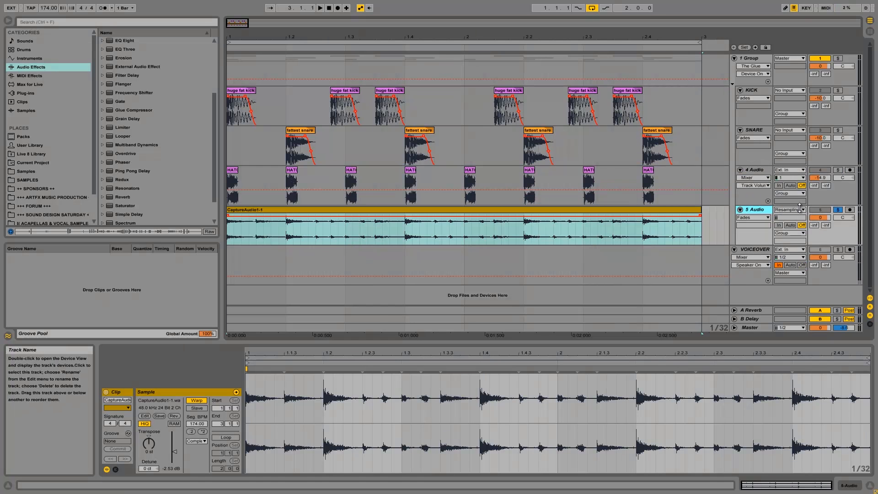
pyautogui.click(784, 170)
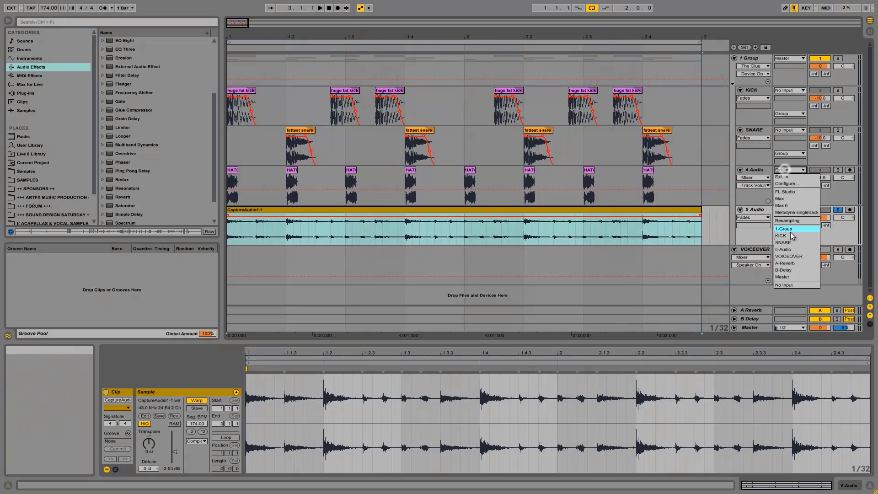
pyautogui.click(794, 286)
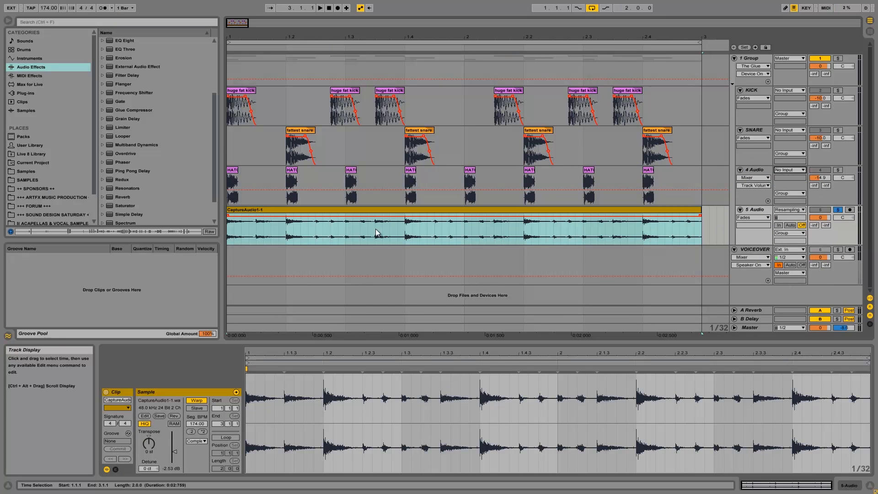
# - Solo the whole drum group instead of single tracks and play the loop with the CaptureAudio1-1 layer
pyautogui.click(838, 129)
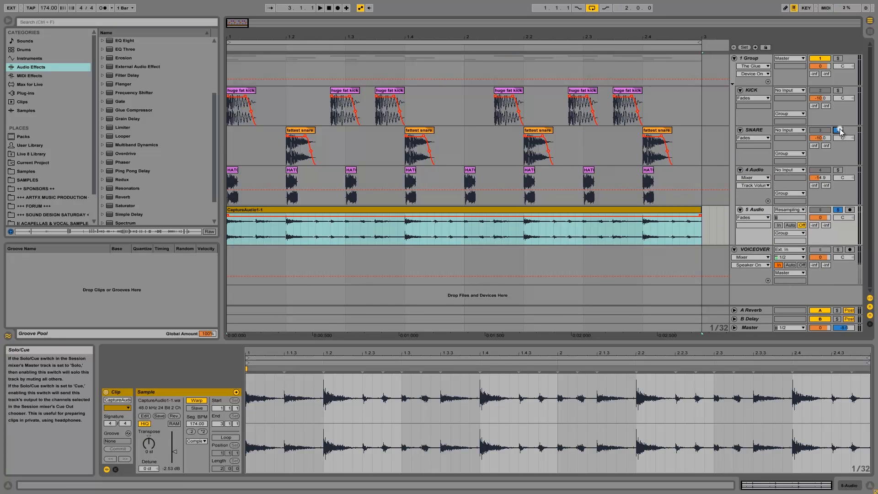
pyautogui.click(838, 209)
pyautogui.click(838, 58)
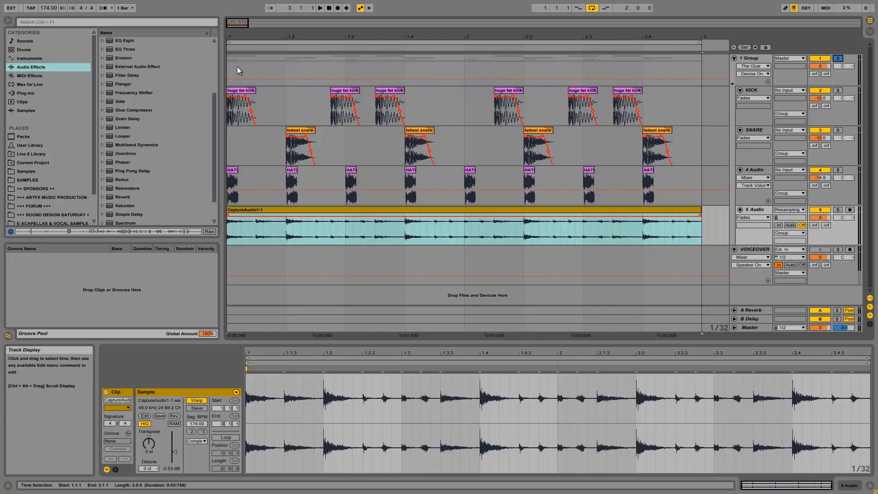
pyautogui.press('space')
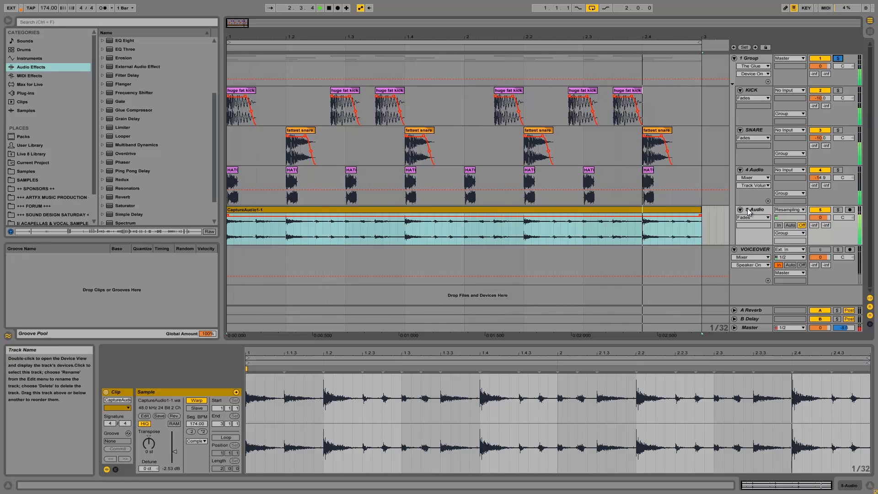
# - Mute and reactivate the 5 Audio track to compare the drum loop without and with the top layer
pyautogui.click(837, 210)
pyautogui.click(838, 210)
pyautogui.click(823, 210)
pyautogui.press('space')
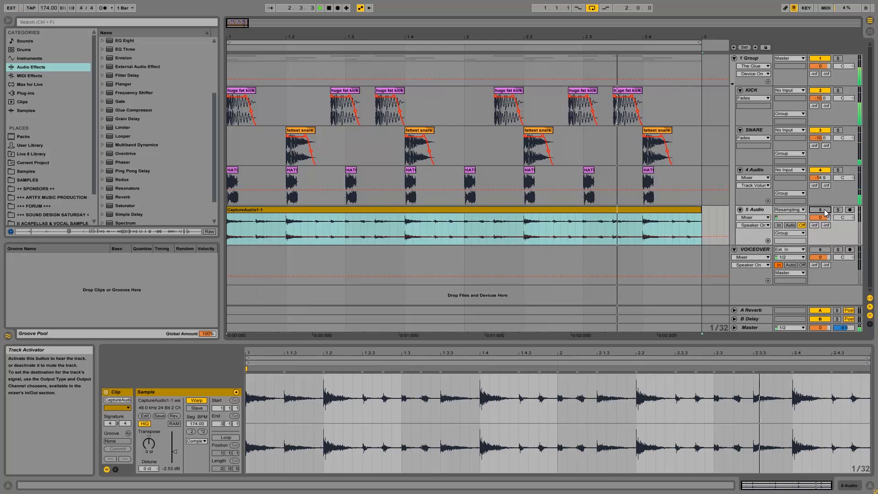
pyautogui.click(823, 210)
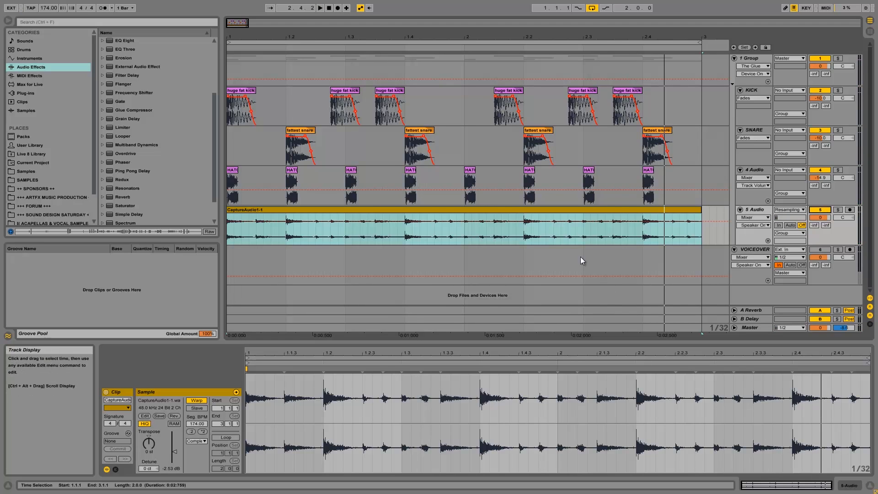
# - Solo the 5 Audio track and add an EQ Eight to its device chain
pyautogui.click(755, 328)
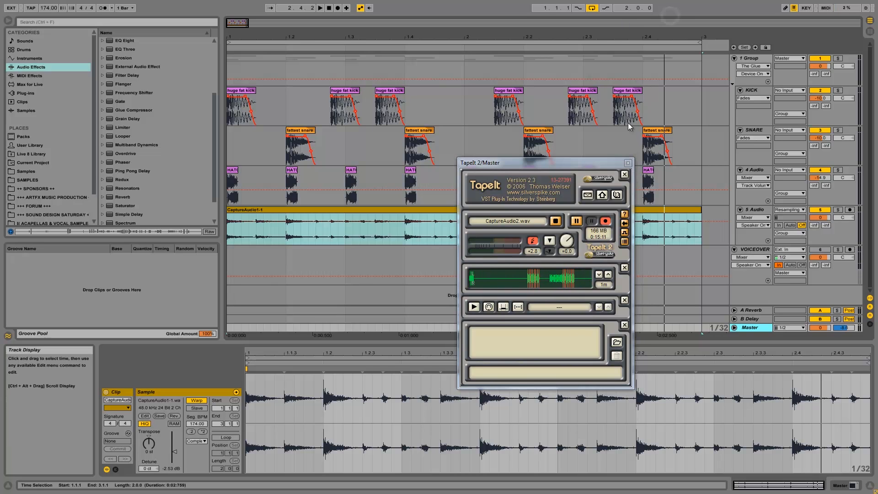
pyautogui.click(754, 210)
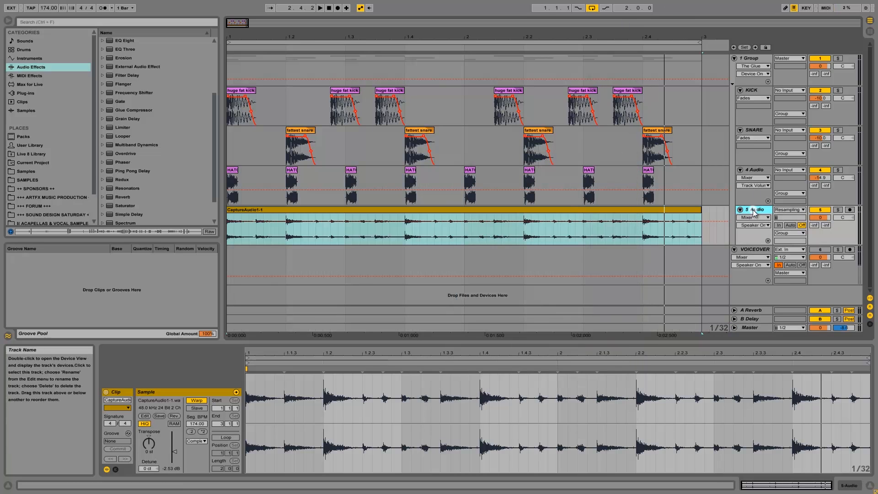
pyautogui.click(838, 211)
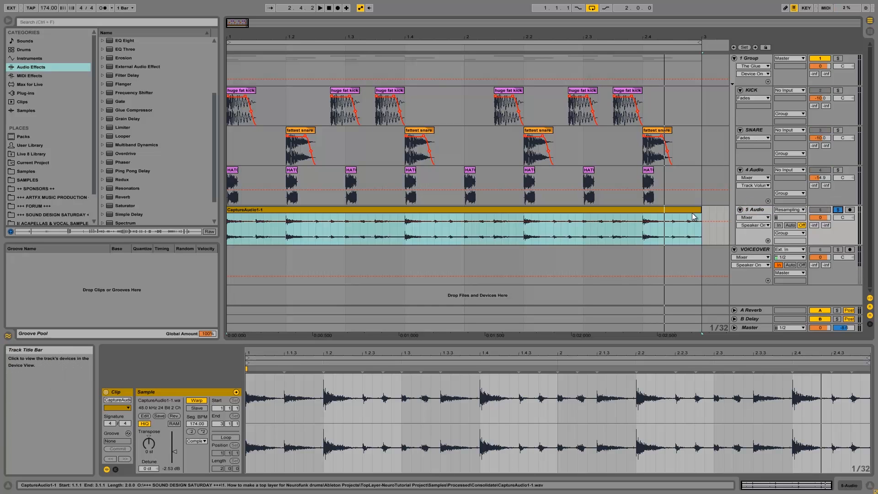
pyautogui.click(226, 229)
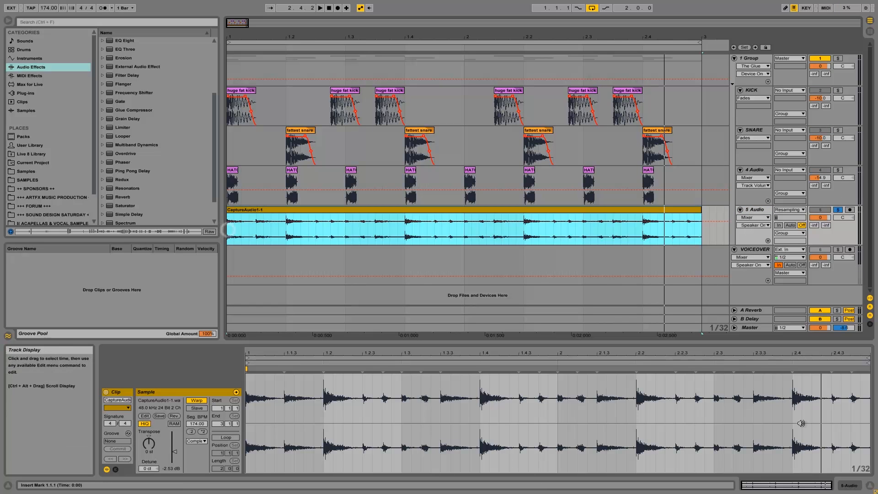
pyautogui.click(849, 484)
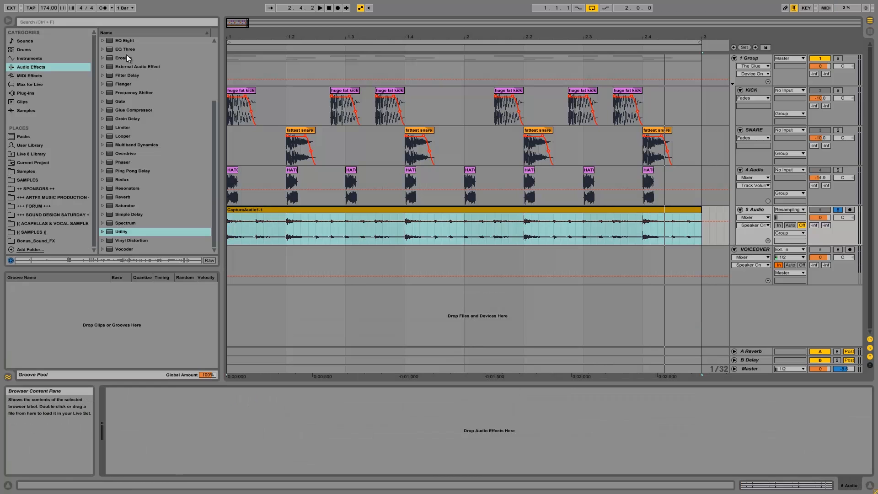
pyautogui.click(119, 41)
pyautogui.moveTo(265, 357); pyautogui.dragTo(256, 416)
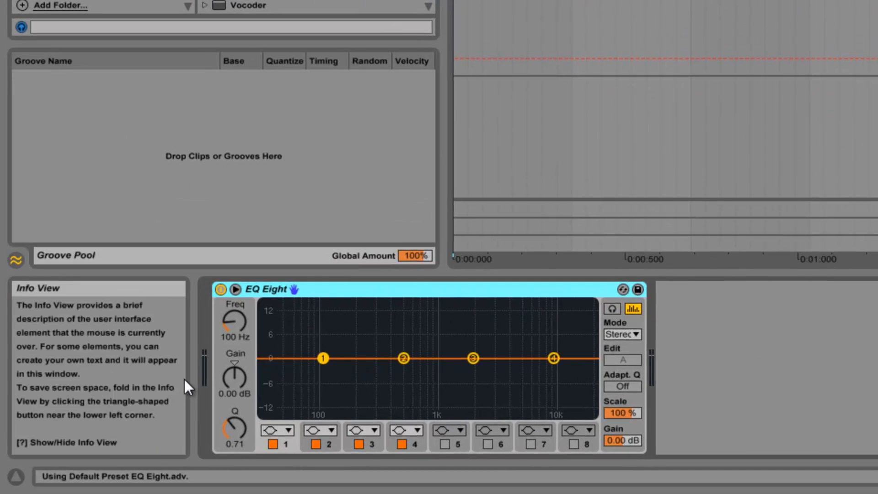
# - Set EQ Eight band 1 to a 12 dB low cut at about 449 Hz with Q 0.24 and start playback
pyautogui.click(275, 430)
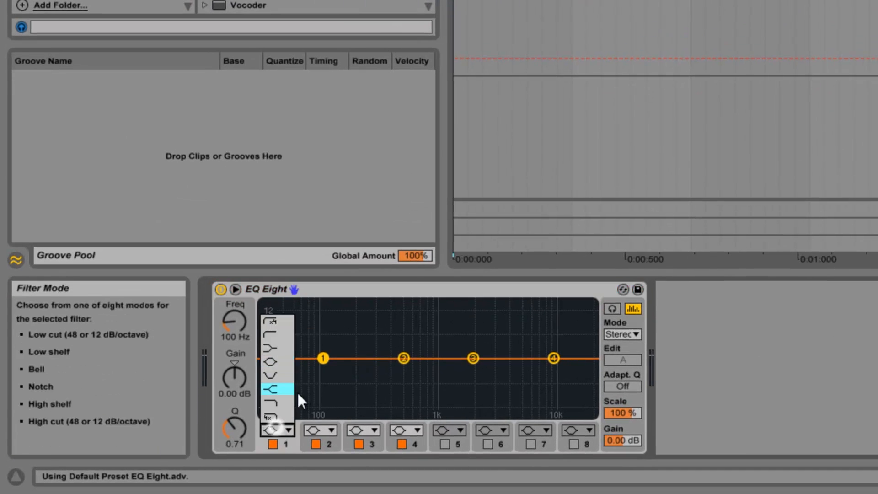
pyautogui.click(267, 334)
pyautogui.moveTo(320, 369); pyautogui.dragTo(394, 393)
pyautogui.press('space')
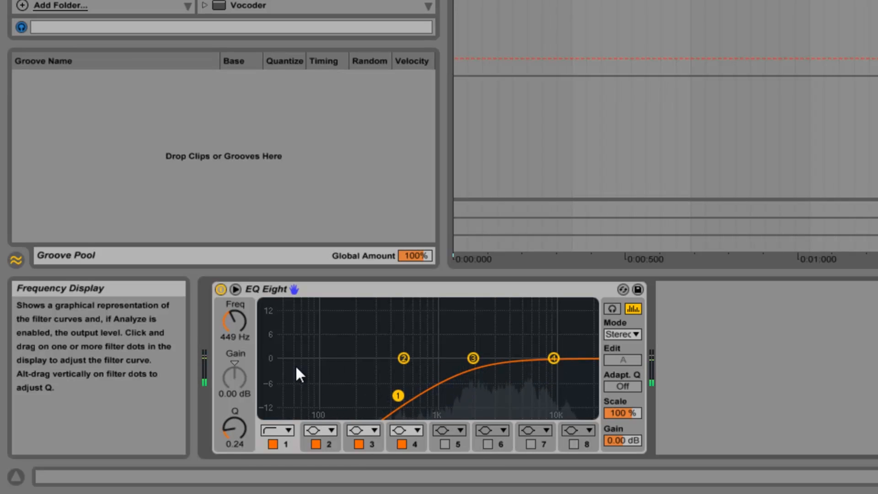
# - Set EQ Eight band 2 to a 48 dB low cut at about 671 Hz with Q 1.11, listening to the loop
pyautogui.click(312, 432)
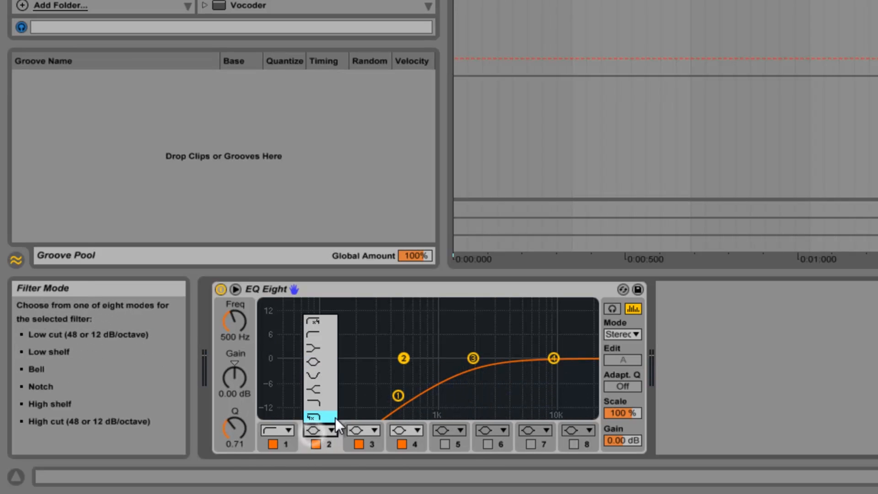
pyautogui.click(326, 322)
pyautogui.moveTo(405, 372); pyautogui.dragTo(418, 360)
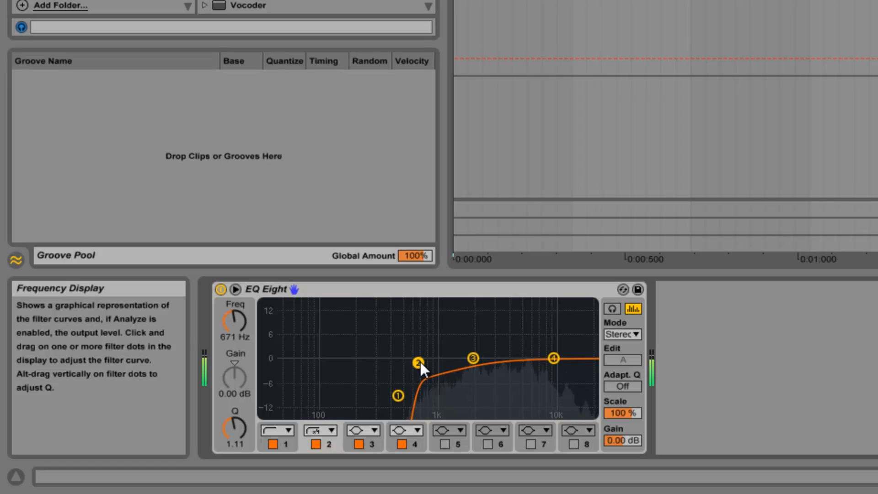
pyautogui.press('space')
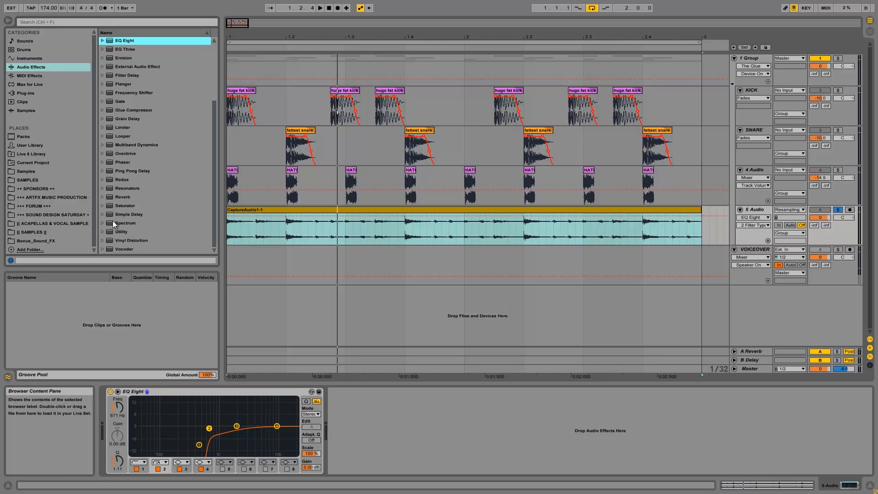
# - Add a Gate after the EQ Eight on the 5 Audio track
pyautogui.scroll(1, 180, 162)
pyautogui.click(118, 109)
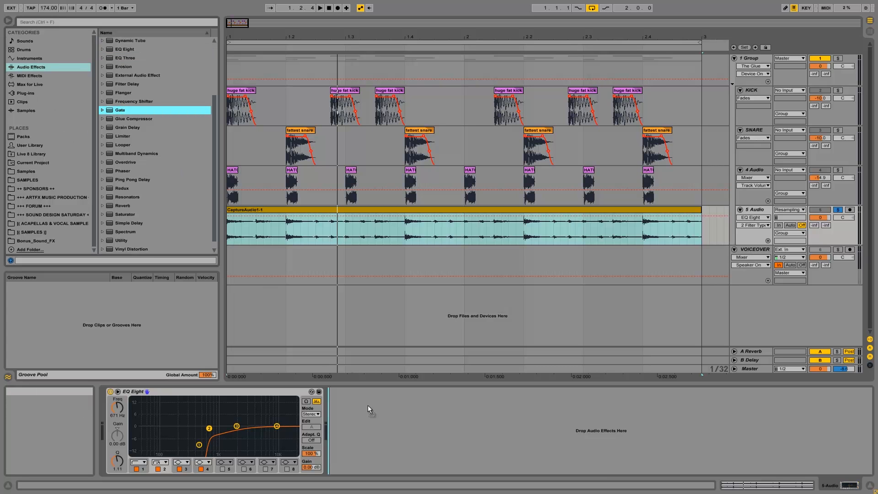
pyautogui.moveTo(368, 405); pyautogui.dragTo(367, 405)
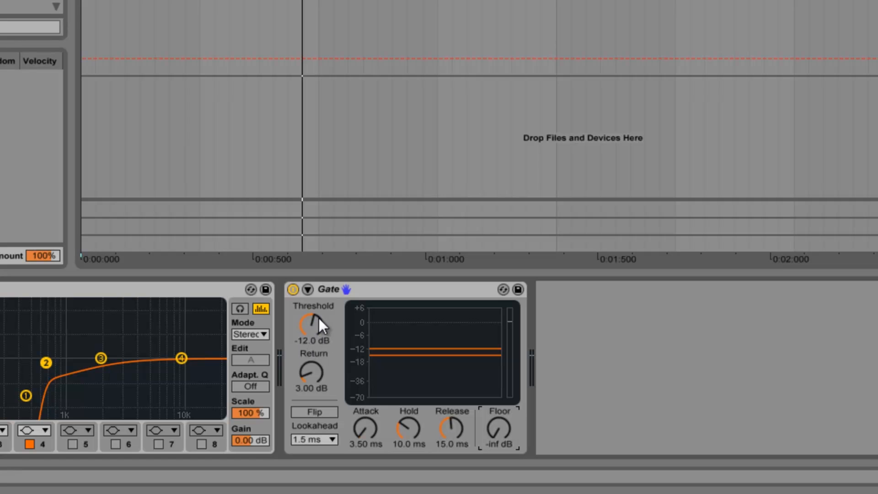
# - Lower the Gate's threshold to about -29.2 dB during playback and compare the sound with the Gate bypassed
pyautogui.press('space')
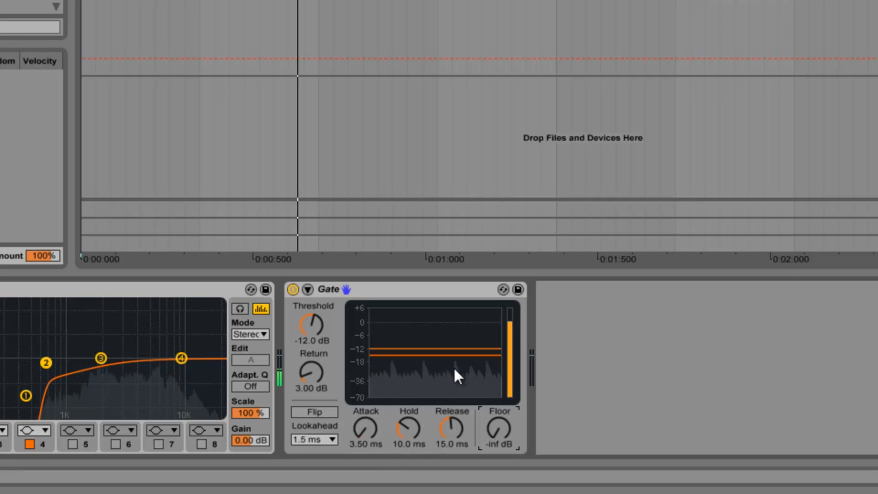
pyautogui.click(312, 322)
pyautogui.moveTo(312, 319); pyautogui.dragTo(312, 320)
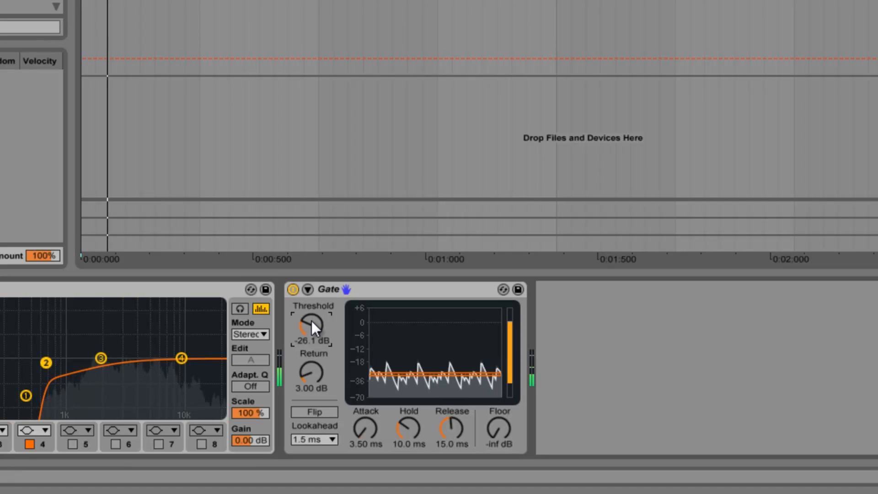
pyautogui.moveTo(311, 325); pyautogui.dragTo(311, 325)
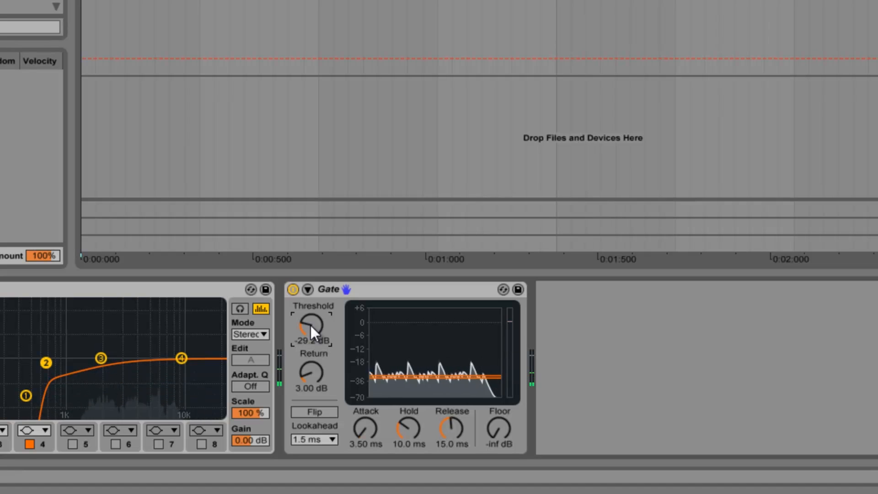
pyautogui.click(293, 290)
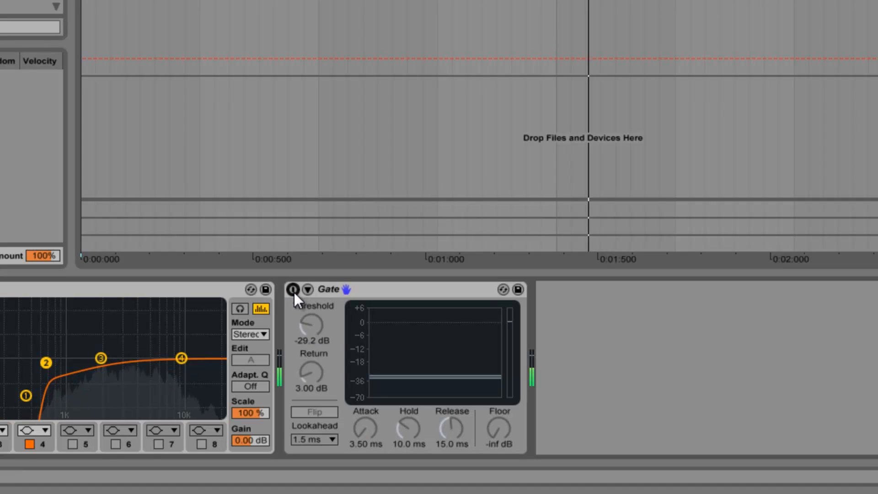
pyautogui.click(293, 291)
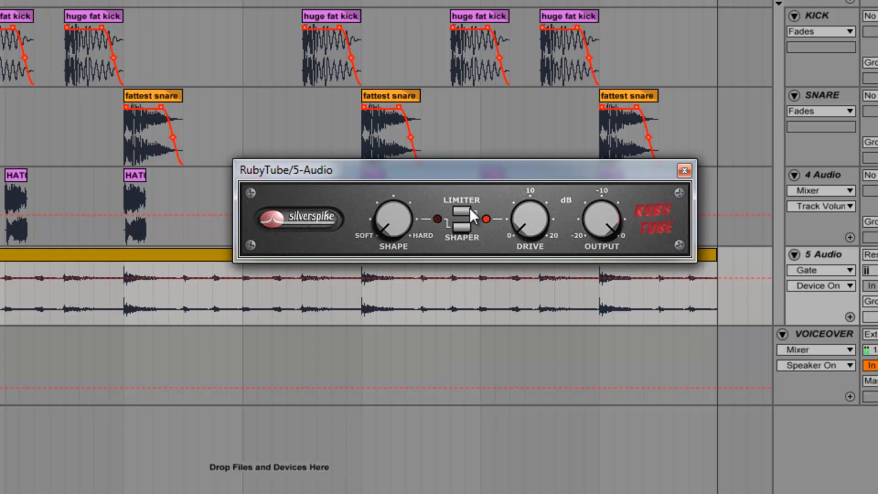
# - Switch RubyTube on the 5 Audio track from Limiter to Shaper and raise its Shape amount to roughly a third
pyautogui.moveTo(482, 172); pyautogui.dragTo(281, 350)
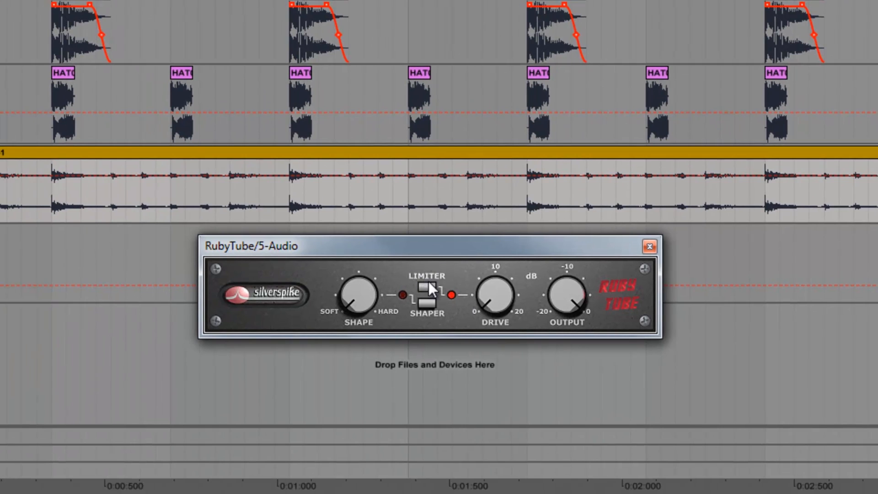
pyautogui.click(424, 304)
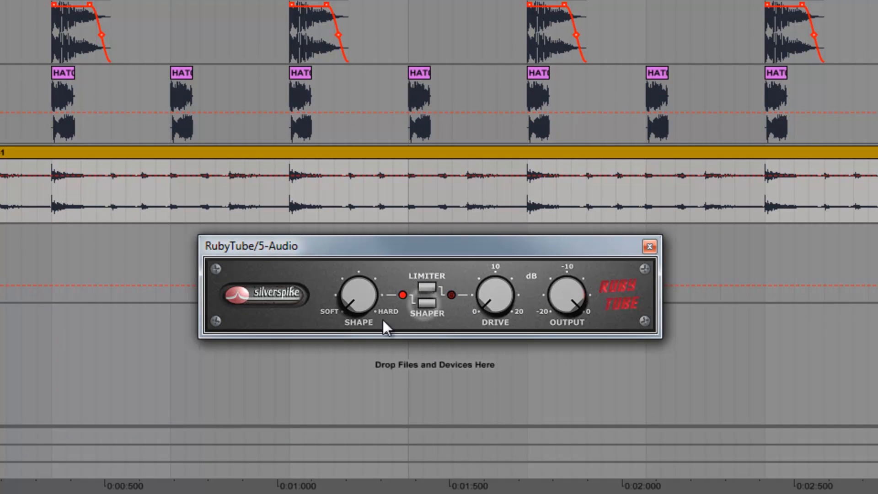
pyautogui.click(361, 303)
pyautogui.moveTo(361, 303); pyautogui.dragTo(358, 265)
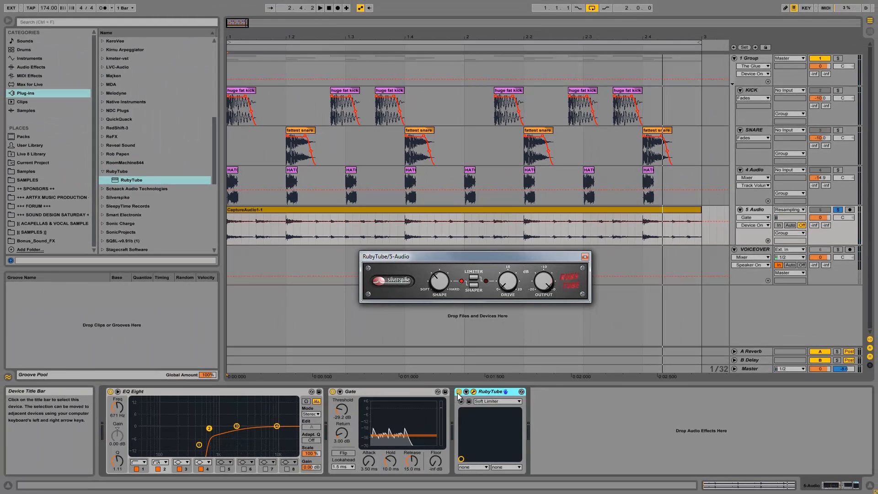
# - Compare the top layer with RubyTube off and on, and close the plug-in window
pyautogui.click(458, 392)
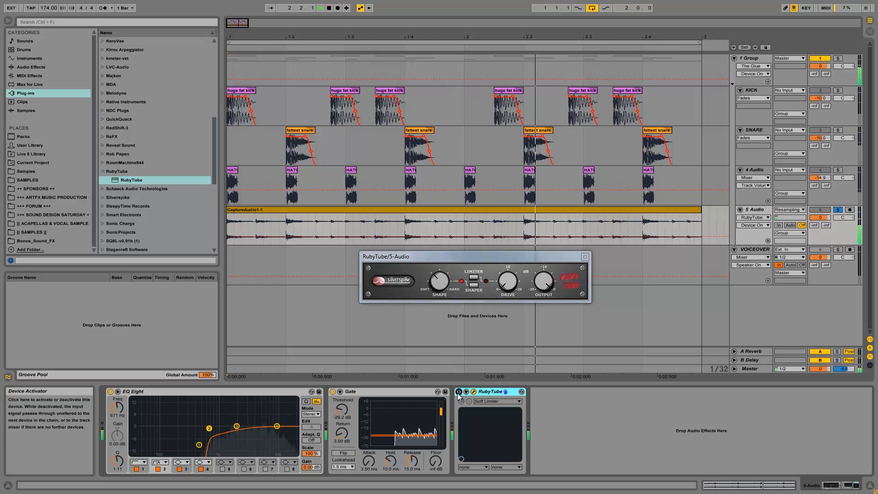
pyautogui.click(459, 392)
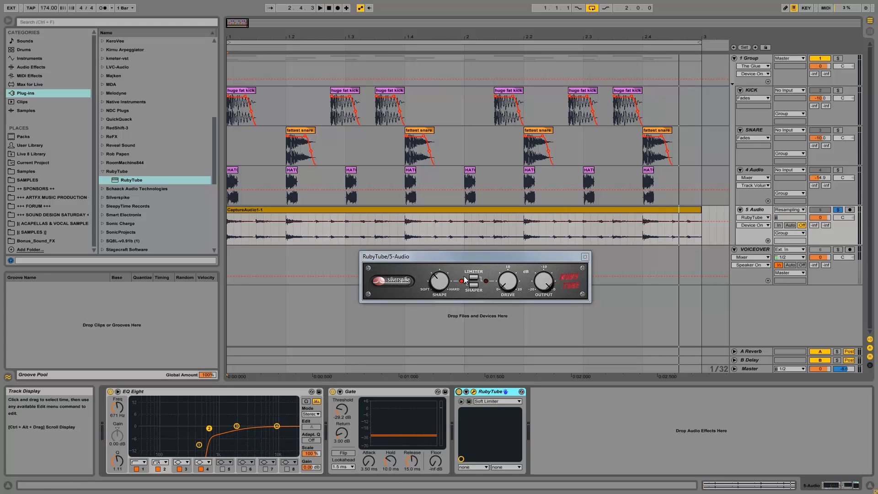
pyautogui.click(585, 257)
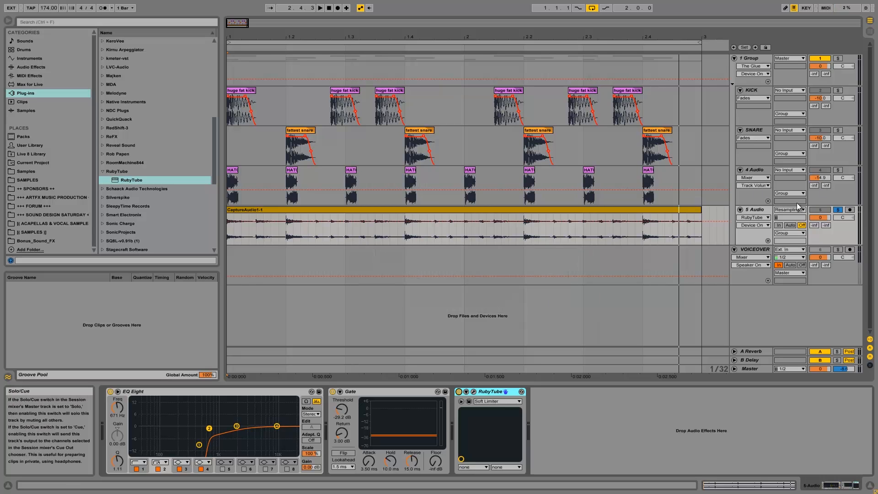
# - Unsolo the 5 Audio track and play the processed top layer together with the drums
pyautogui.click(838, 210)
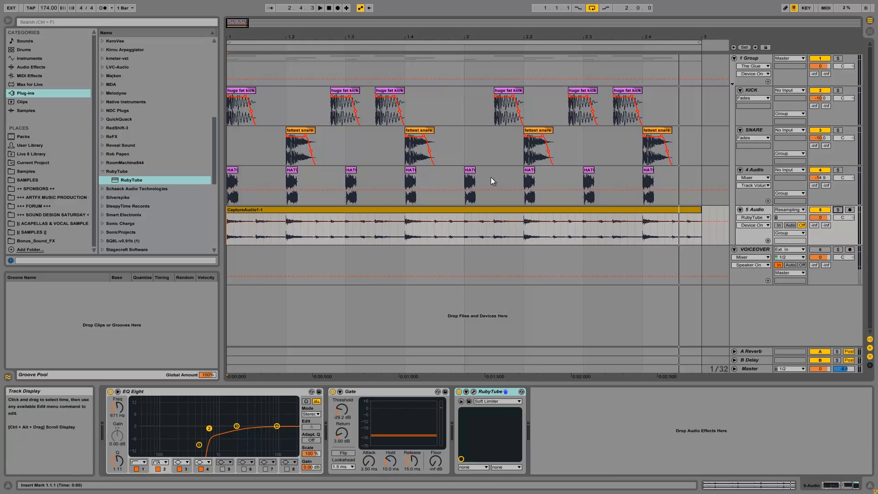
pyautogui.press('space')
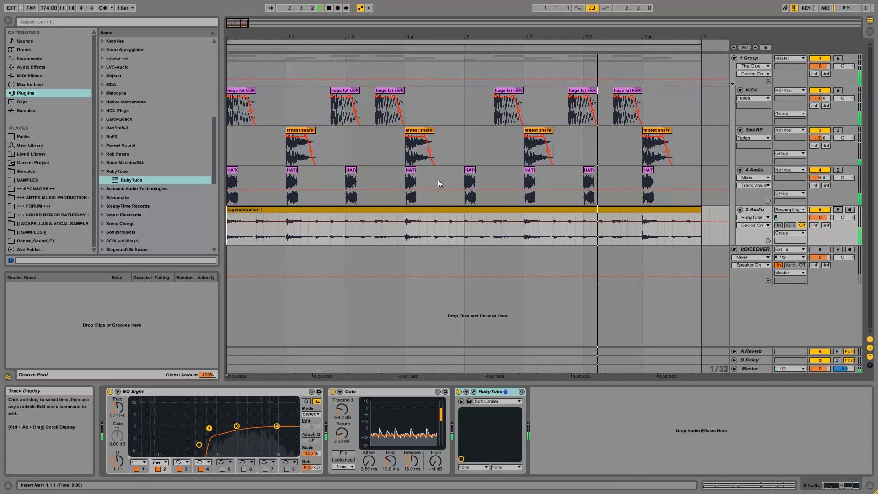
pyautogui.press('space')
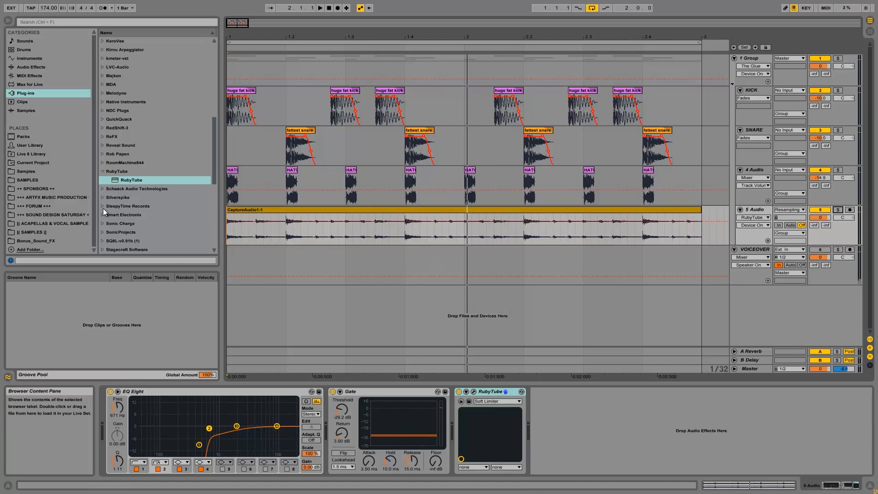
# - Add the Schaack Audio Technologies Transient Shaper after RubyTube on the 5 Audio track
pyautogui.scroll(-2, 141, 184)
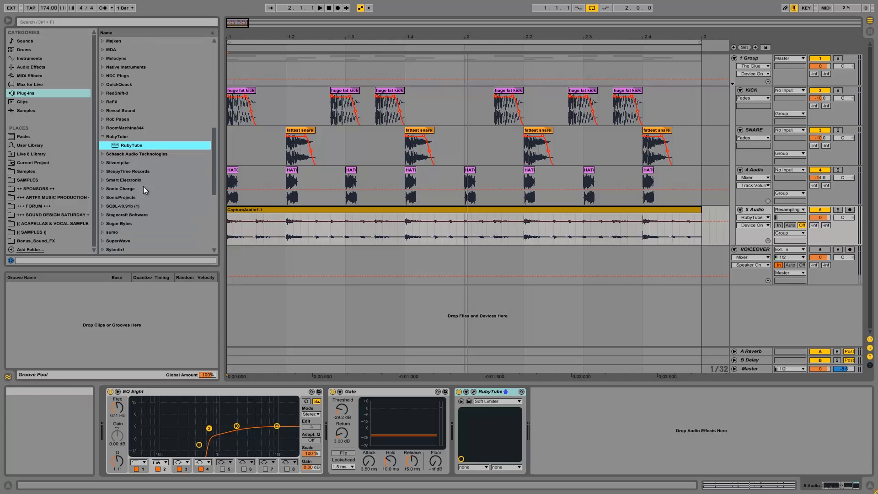
pyautogui.click(102, 154)
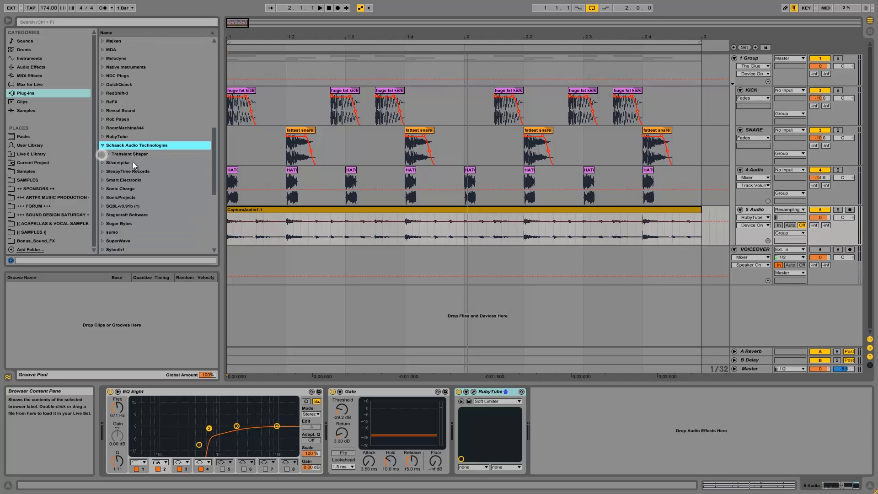
pyautogui.click(107, 154)
pyautogui.moveTo(282, 234); pyautogui.dragTo(284, 235)
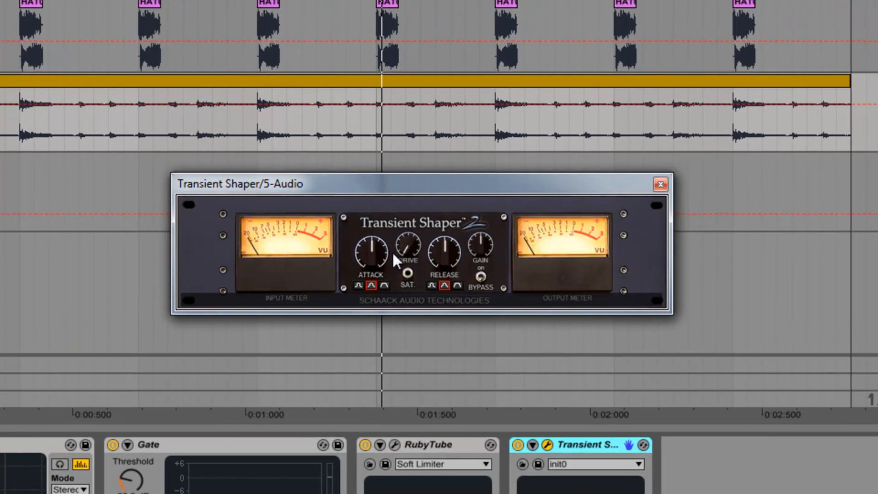
# - Raise the Transient Shaper's Drive to roughly a third, select the widest Attack curve and turn Attack up to about two-thirds
pyautogui.moveTo(409, 251); pyautogui.dragTo(420, 221)
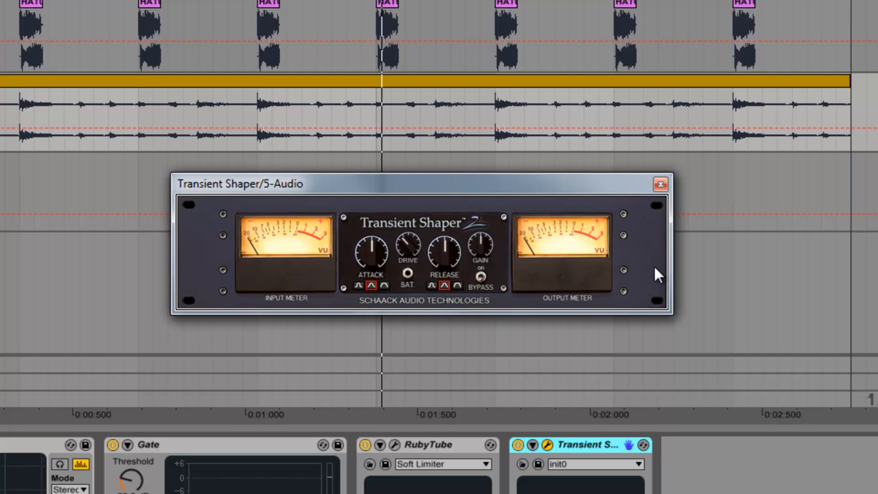
pyautogui.click(432, 285)
pyautogui.click(407, 275)
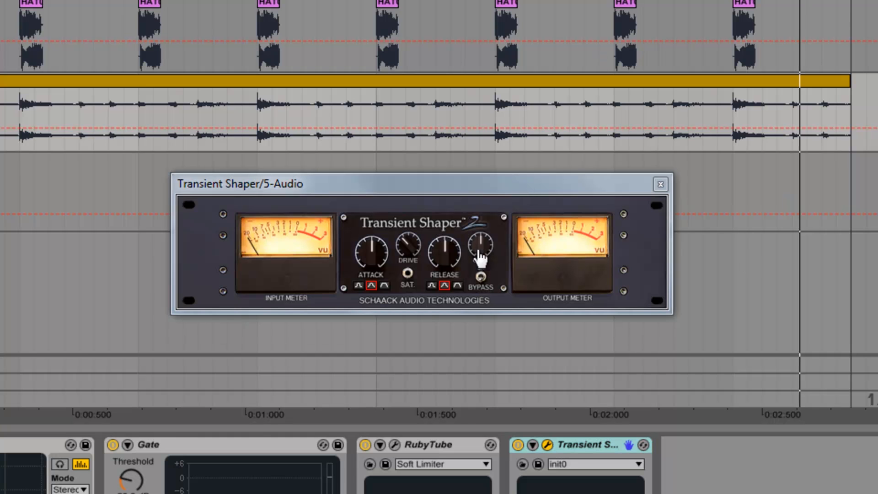
pyautogui.click(371, 284)
pyautogui.click(384, 286)
pyautogui.moveTo(384, 251); pyautogui.dragTo(384, 236)
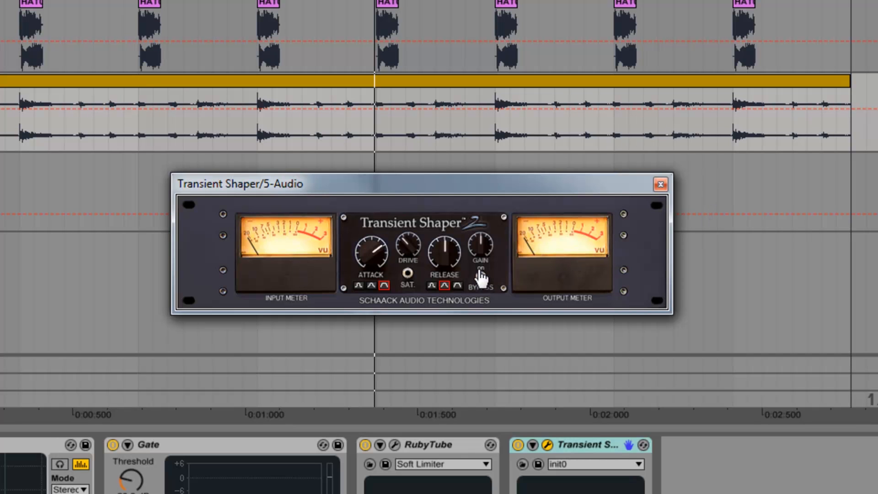
# - Lower the Transient Shaper's Release slightly below centre with the middle Release curve, and close the plug-in window
pyautogui.moveTo(447, 251)
pyautogui.mouseDown()
pyautogui.moveTo(451, 269)
pyautogui.moveTo(446, 257)
pyautogui.mouseUp()
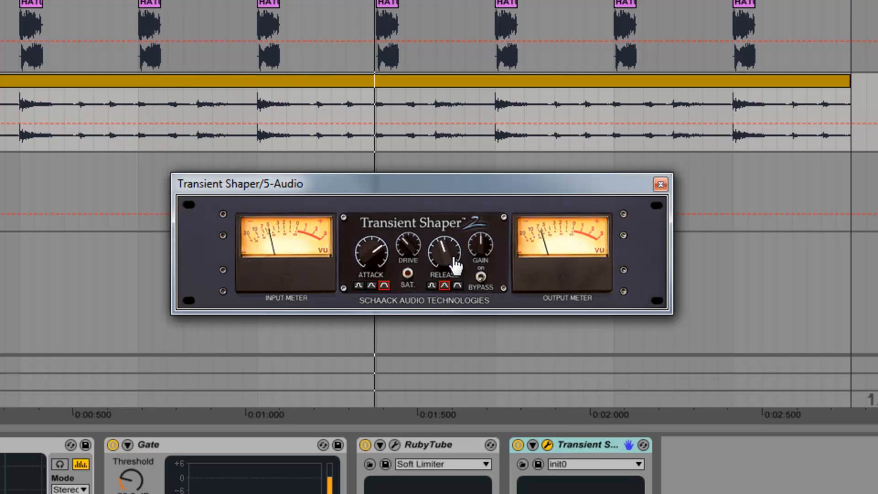
pyautogui.click(431, 285)
pyautogui.click(444, 285)
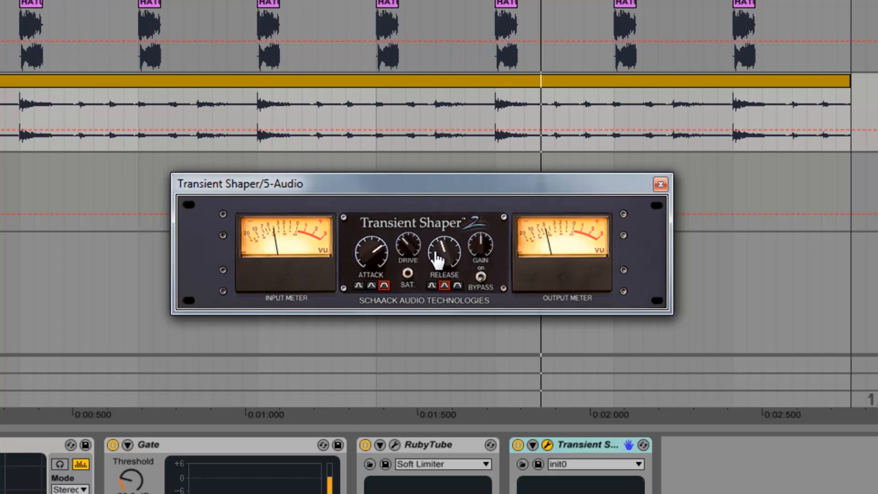
pyautogui.moveTo(442, 262); pyautogui.dragTo(444, 255)
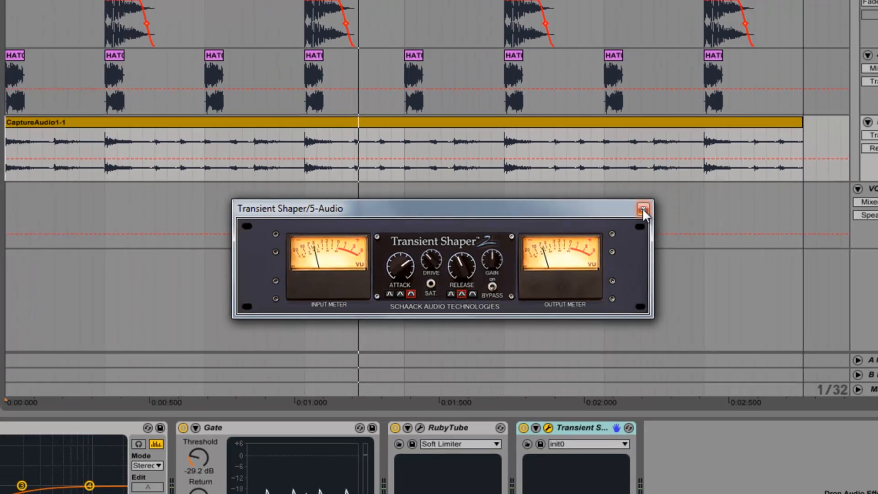
pyautogui.click(660, 184)
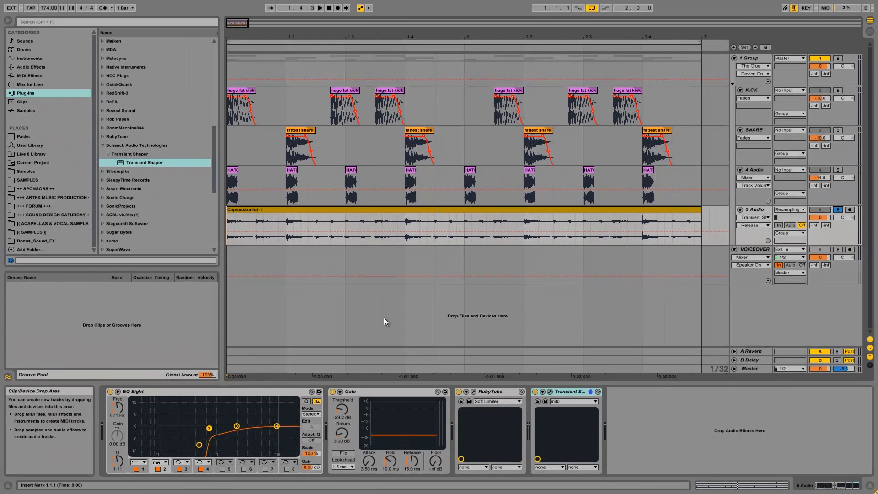
pyautogui.click(333, 392)
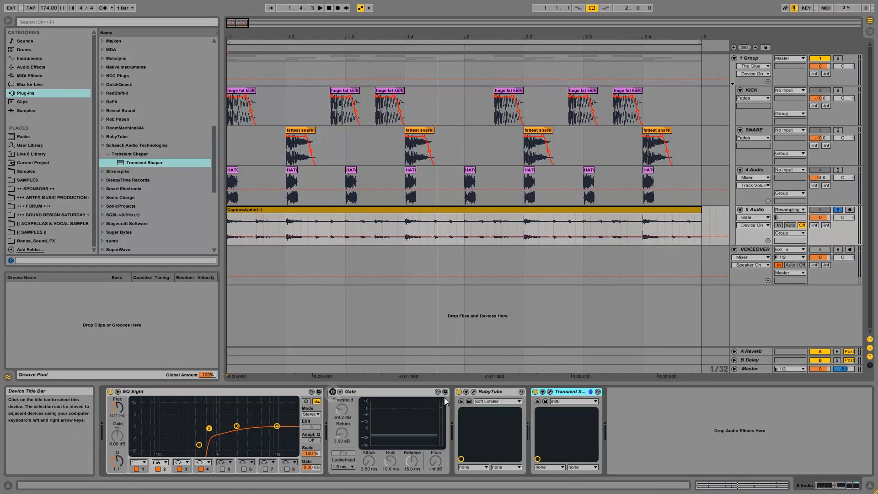
pyautogui.click(459, 393)
pyautogui.click(535, 391)
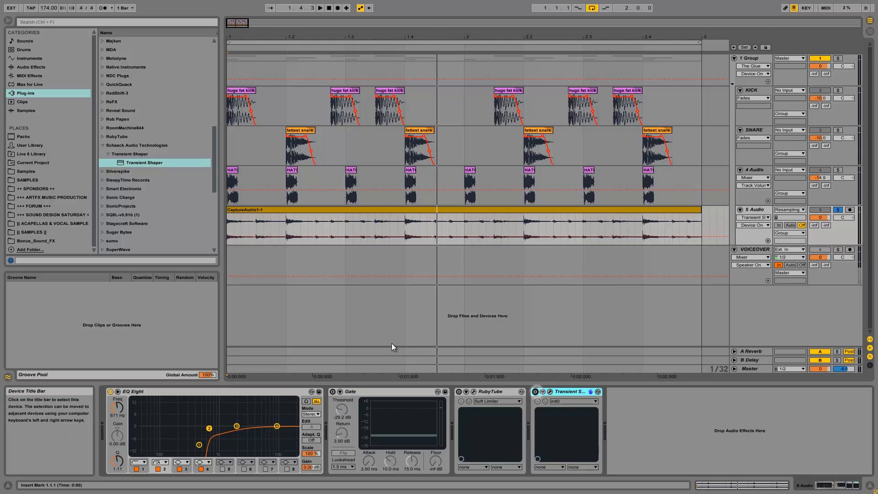
pyautogui.hotkey('ctrl', 'z')
pyautogui.hotkey('ctrl', 'z')
pyautogui.hotkey('ctrl', 'z')
# - Group Gate, RubyTube and Transient Shaper into one Audio Effect Rack and compare the top layer with the rack off and on
pyautogui.click(368, 394)
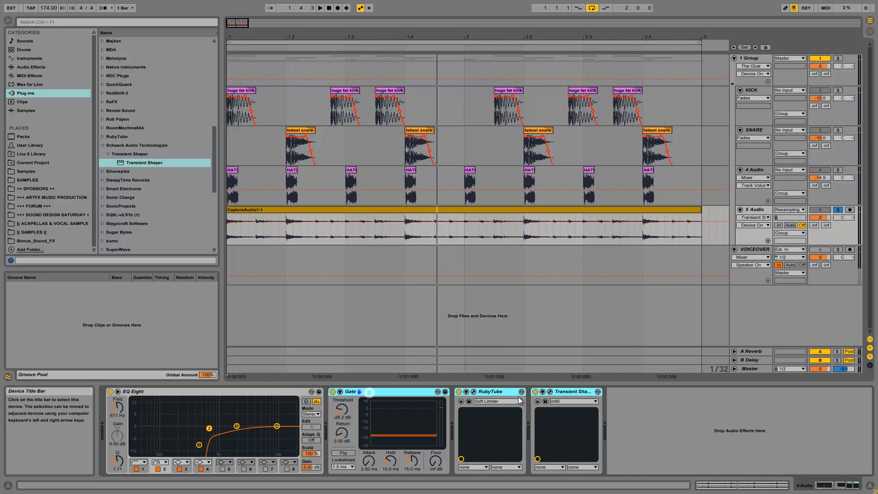
pyautogui.hotkey('ctrl', 'g')
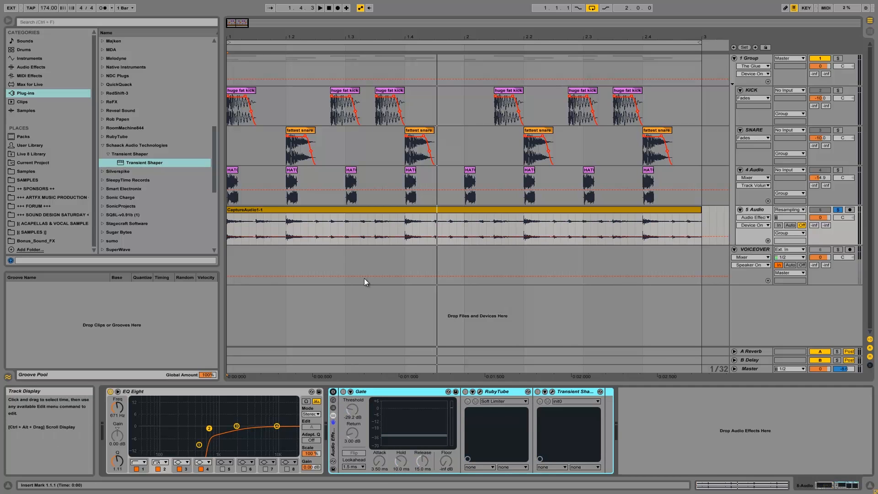
pyautogui.press('space')
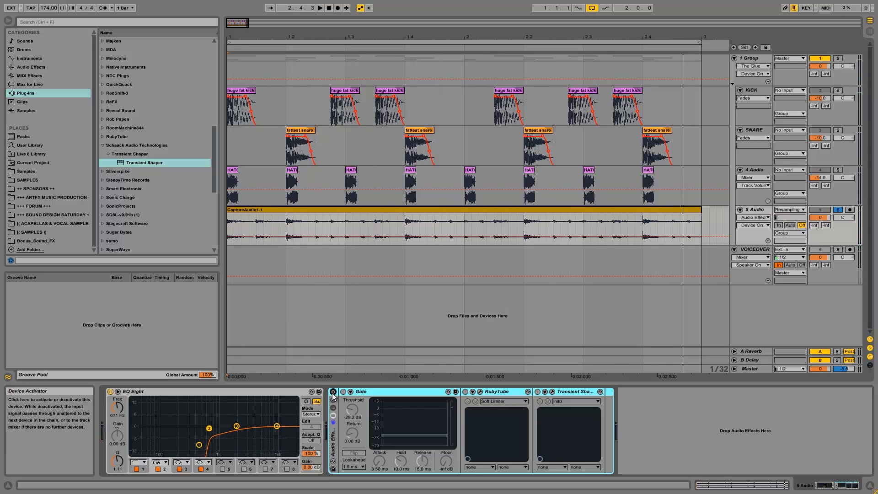
pyautogui.click(333, 392)
pyautogui.press('space')
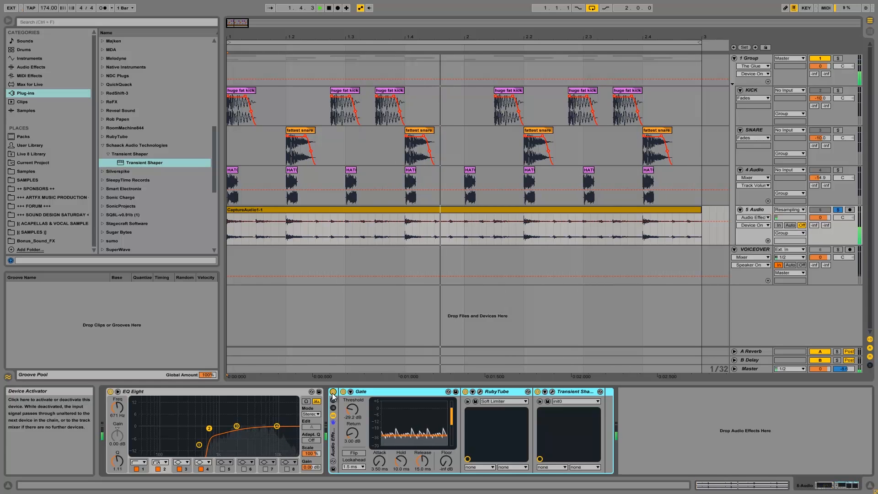
pyautogui.press('space')
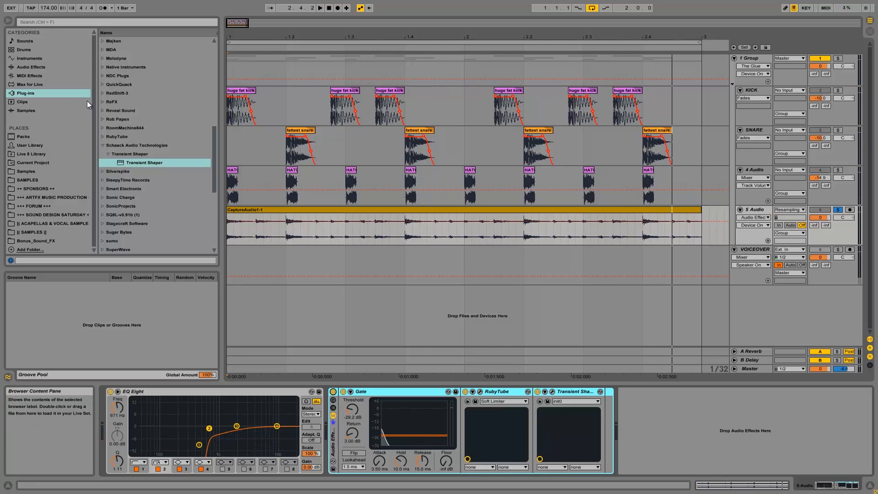
# - Add a second EQ Eight after the effect rack on the 5 Audio track
pyautogui.click(102, 146)
pyautogui.scroll(-4, 138, 105)
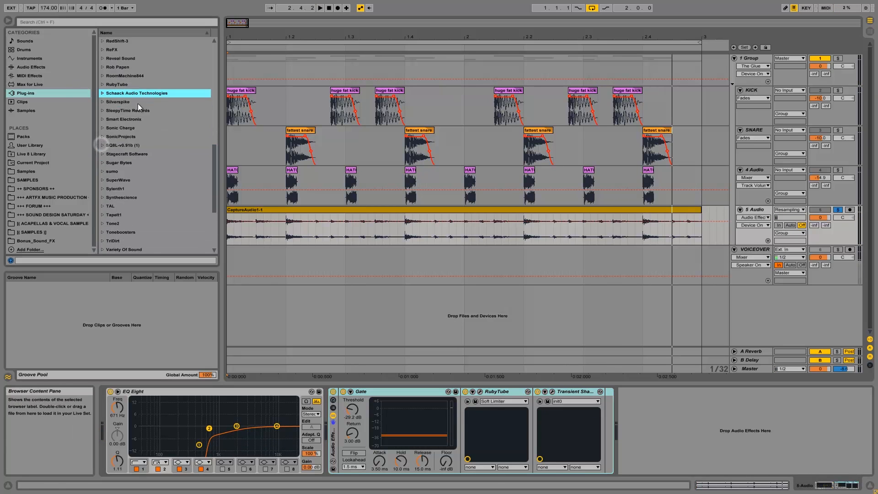
pyautogui.click(32, 68)
pyautogui.moveTo(124, 49); pyautogui.dragTo(730, 386)
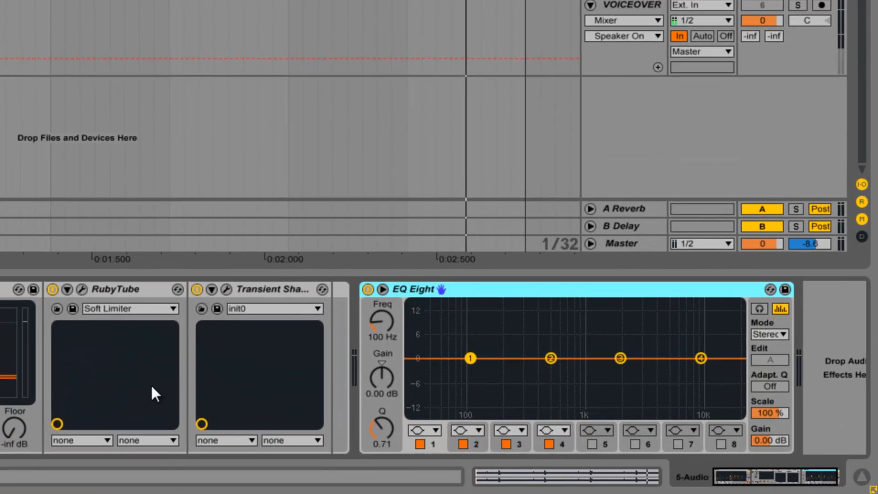
# - Make band 1 of the new EQ Eight a low cut at about 590 Hz with Q 0.56, and play the result
pyautogui.click(437, 432)
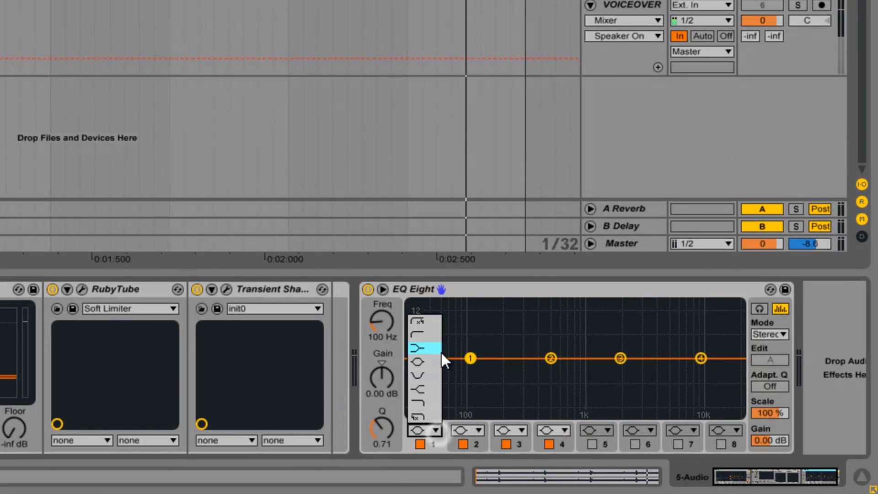
pyautogui.click(419, 340)
pyautogui.moveTo(486, 377); pyautogui.dragTo(530, 400)
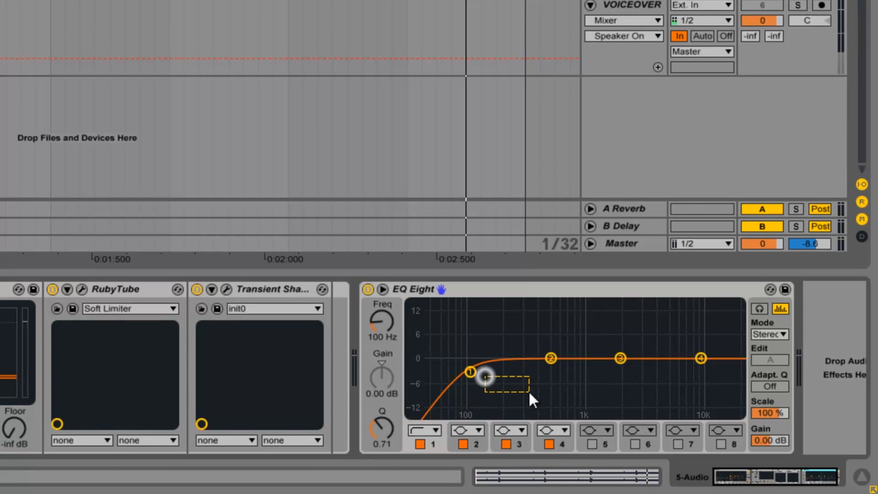
pyautogui.moveTo(469, 371); pyautogui.dragTo(559, 378)
pyautogui.press('space')
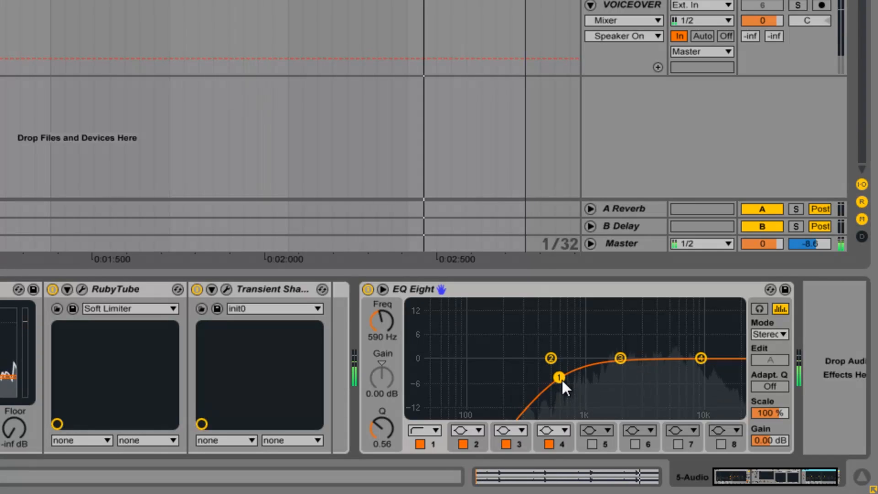
pyautogui.press('space')
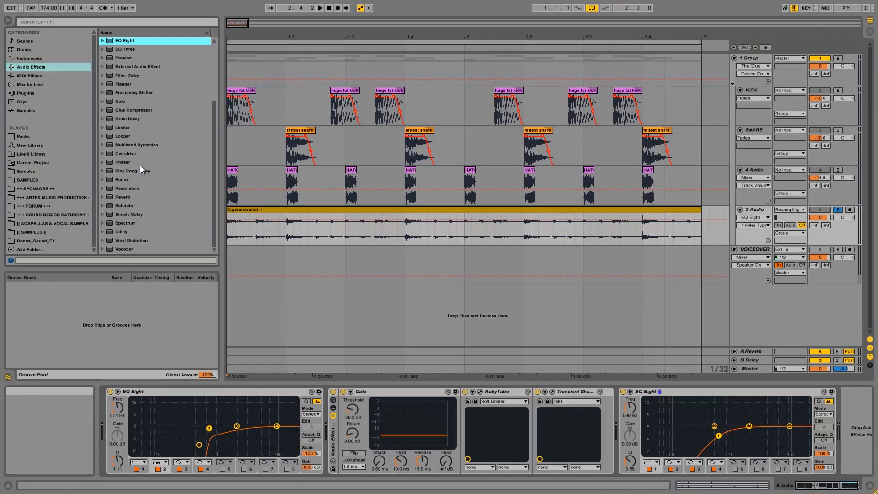
# - Insert an audio track below 5 Audio and set its input to No Input
pyautogui.scroll(5, 140, 165)
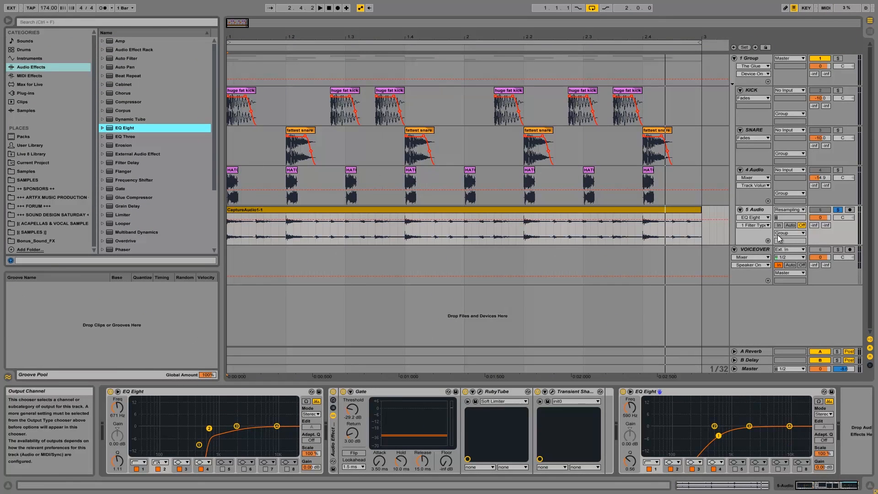
pyautogui.rightClick(755, 209)
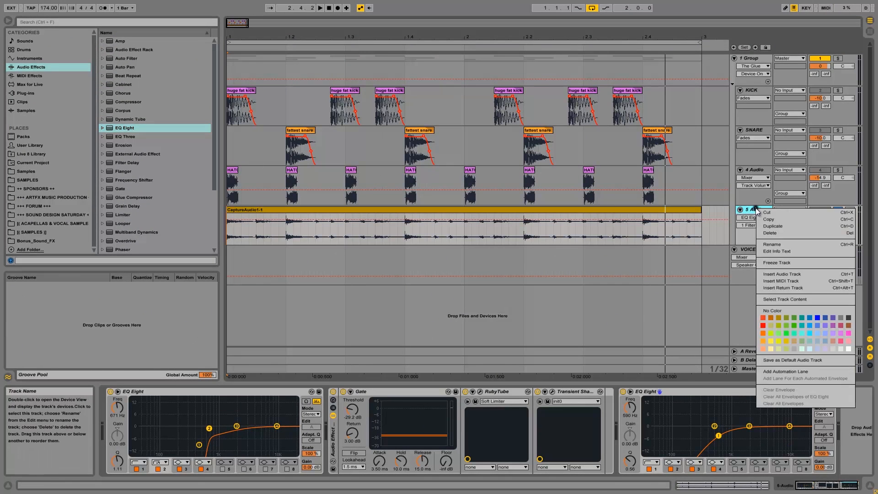
pyautogui.click(793, 276)
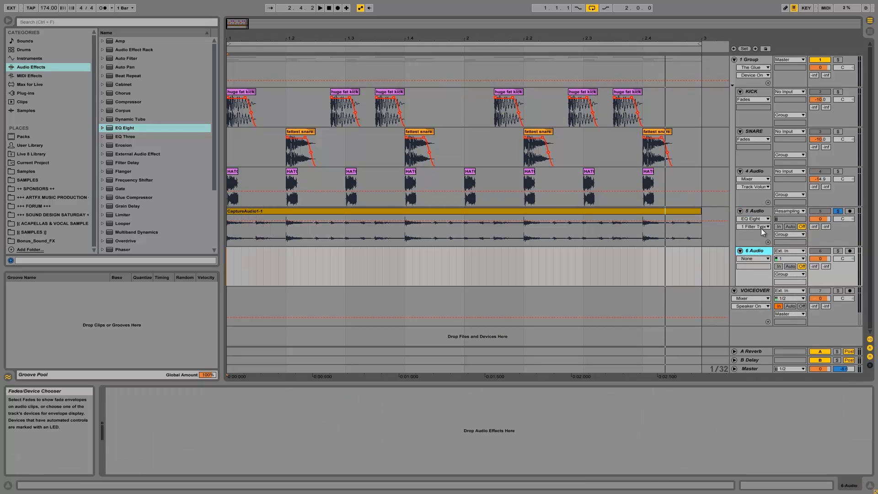
pyautogui.click(787, 250)
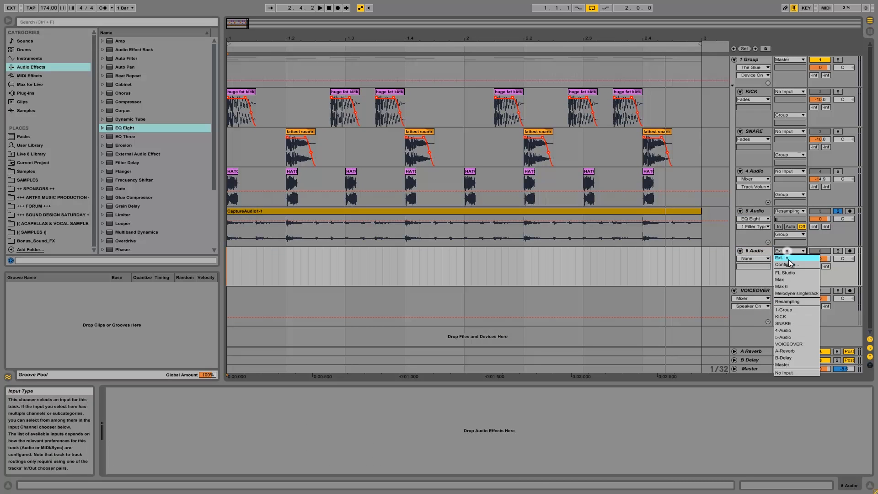
pyautogui.click(785, 373)
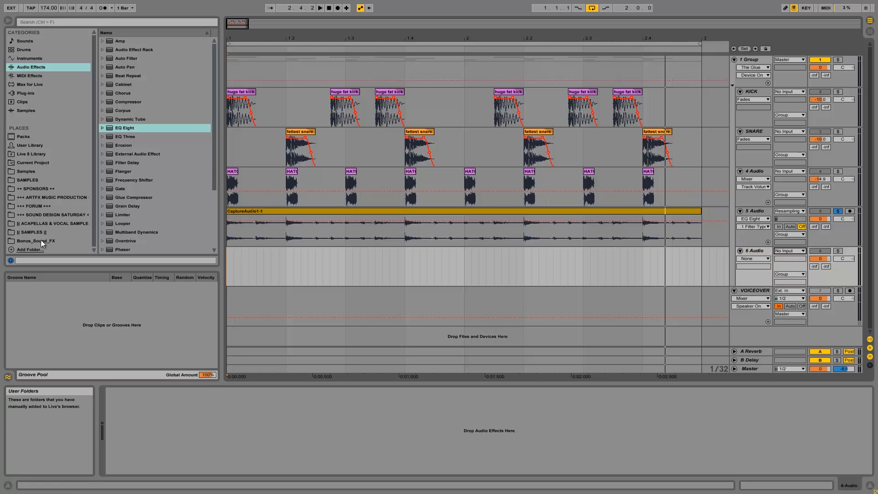
# - Check the TapeIt 2 recorder on the VOICEOVER track and return to the 6 Audio track
pyautogui.click(756, 294)
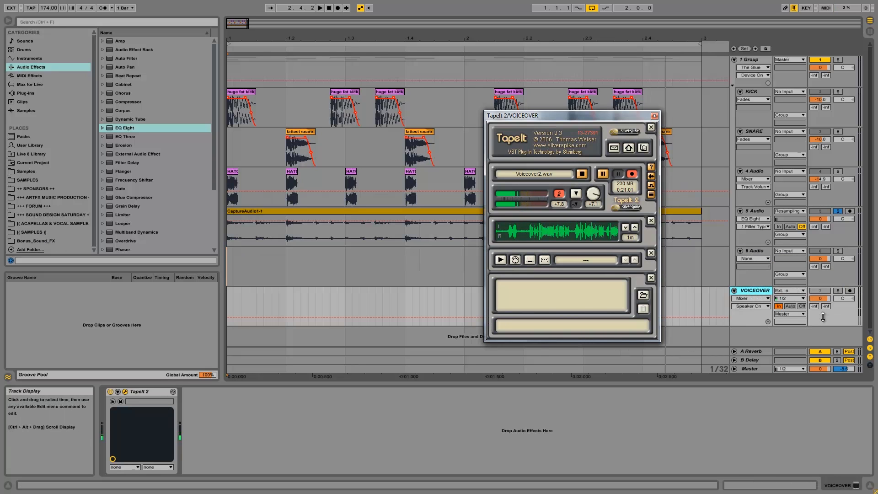
pyautogui.click(756, 251)
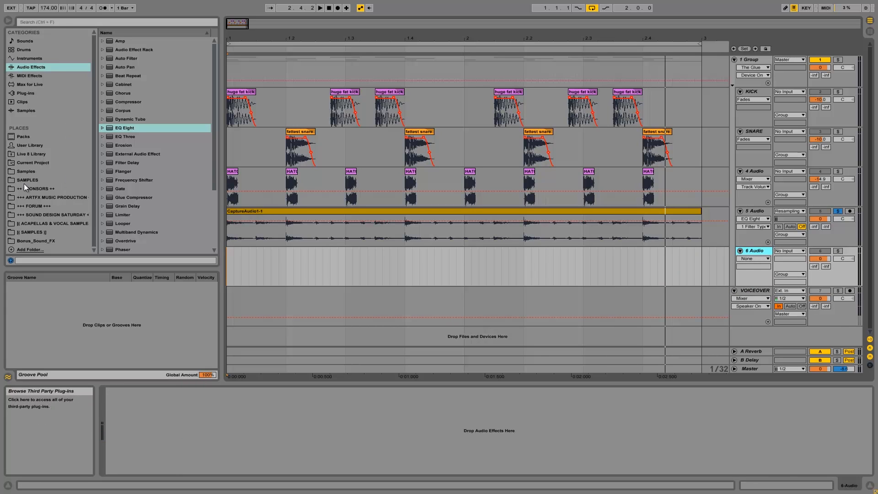
# - Place "pendulum style beat 4.wav" from the Beats folder of Mak0-free-samples at the start of the 6 Audio track
pyautogui.click(32, 232)
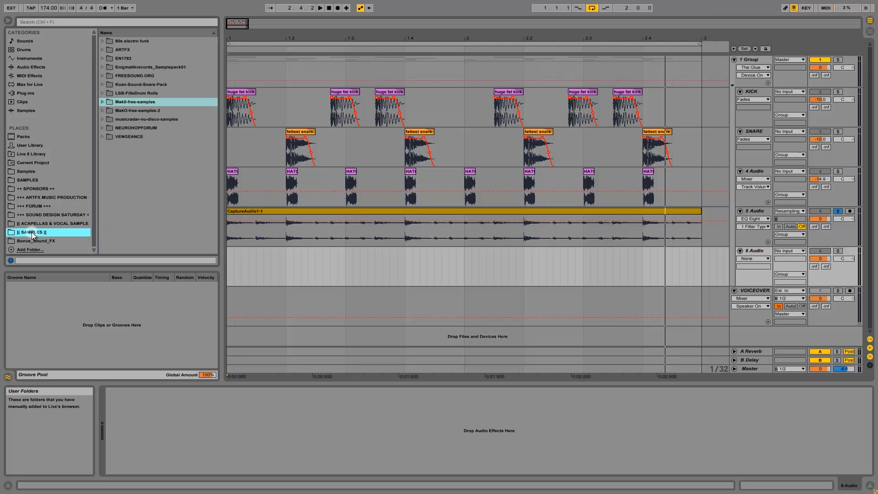
pyautogui.click(102, 102)
pyautogui.click(109, 118)
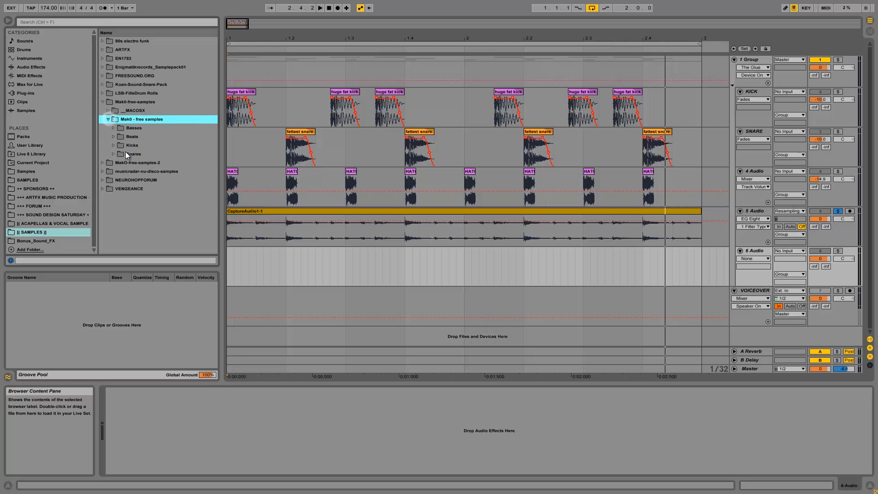
pyautogui.click(114, 136)
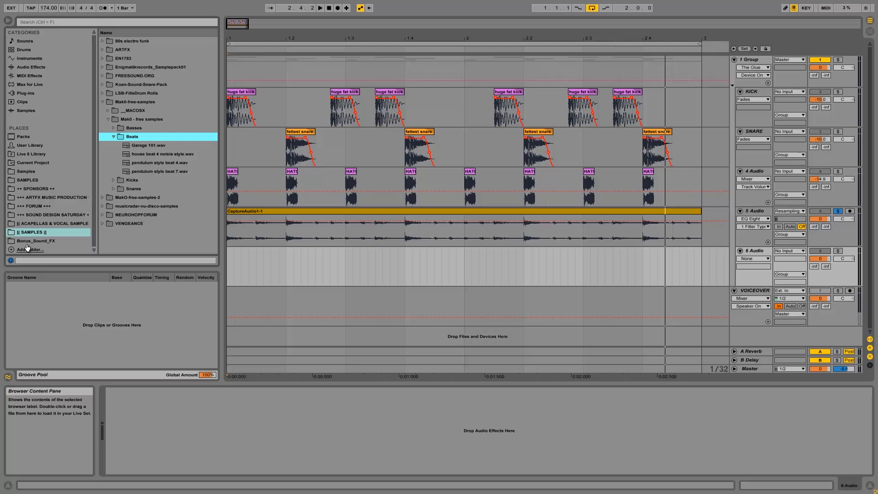
pyautogui.moveTo(156, 163); pyautogui.dragTo(231, 256)
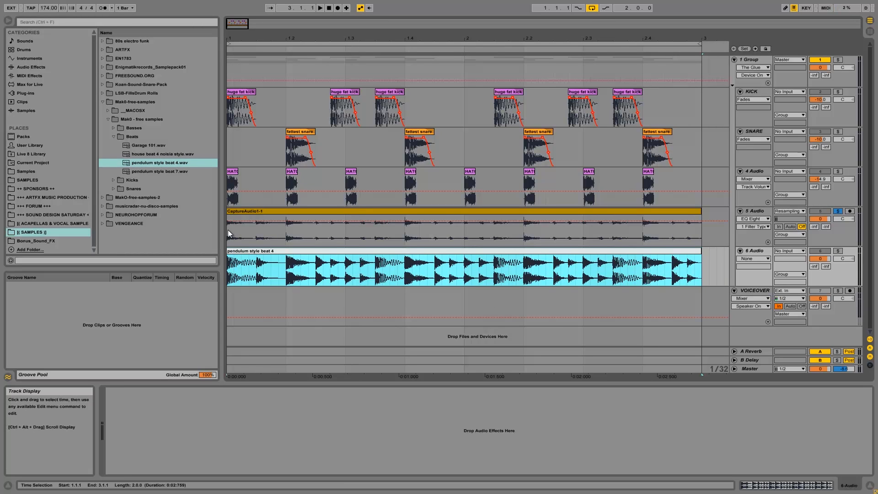
# - Solo the 6 Audio track and lower its volume to about -15.2 dB while it plays
pyautogui.moveTo(258, 38); pyautogui.dragTo(259, 38)
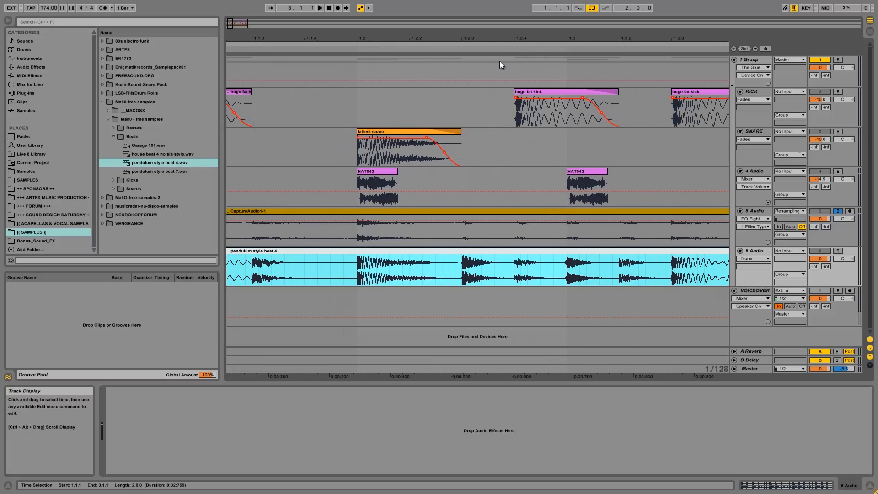
pyautogui.moveTo(543, 35); pyautogui.dragTo(545, 36)
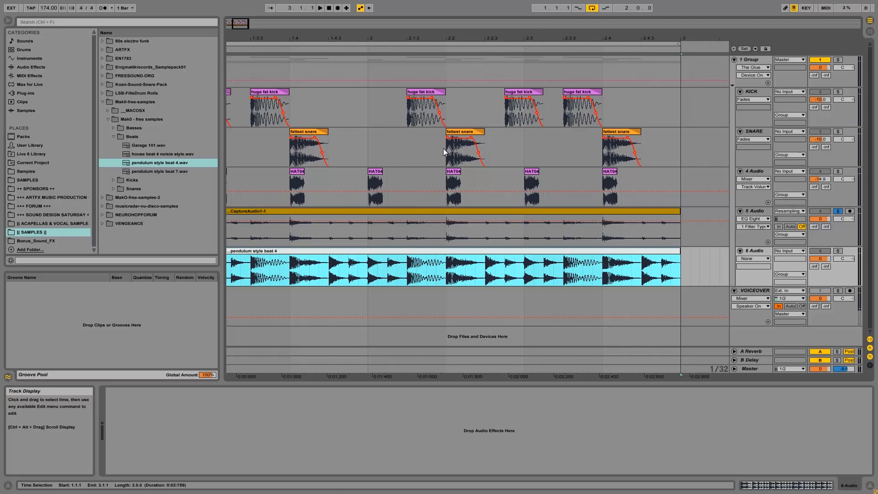
pyautogui.moveTo(260, 37)
pyautogui.mouseDown()
pyautogui.moveTo(276, 35)
pyautogui.moveTo(262, 33)
pyautogui.mouseUp()
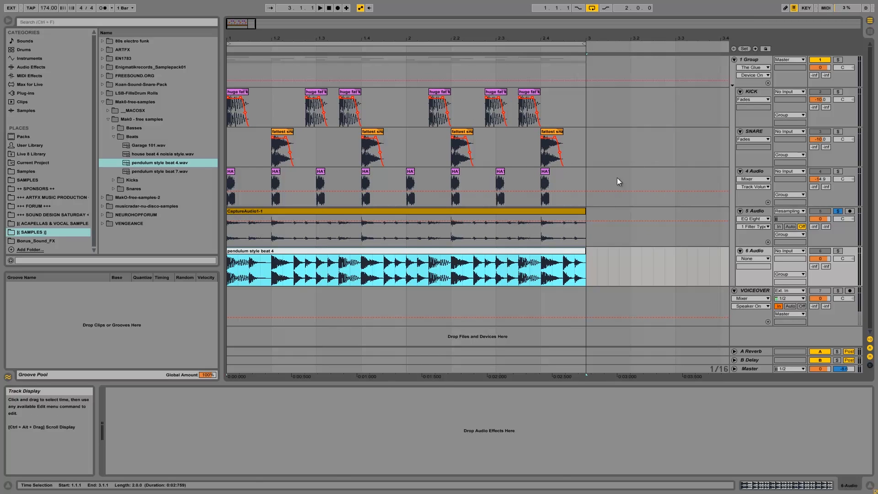
pyautogui.click(838, 250)
pyautogui.moveTo(826, 259); pyautogui.dragTo(828, 262)
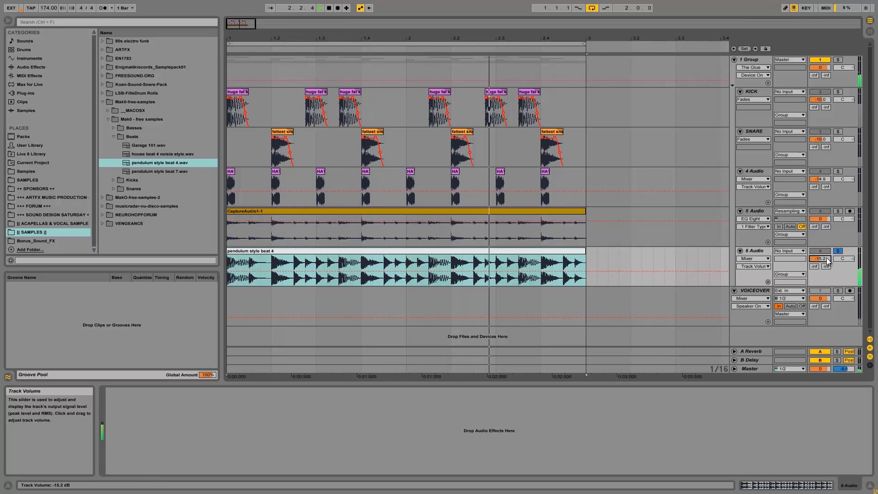
# - Audition the pendulum break on 6 Audio from the selection at 1.2.3 to 1.3.3 and from 1.3.2
pyautogui.press('space')
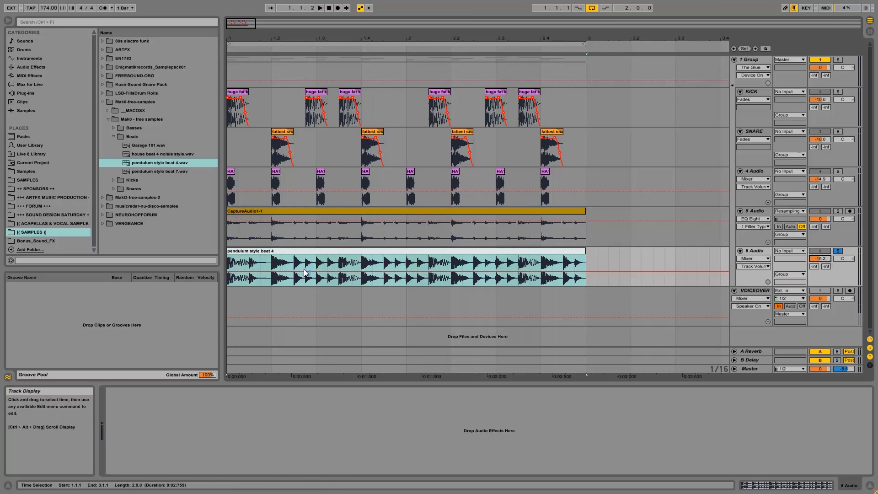
pyautogui.moveTo(292, 263); pyautogui.dragTo(307, 270)
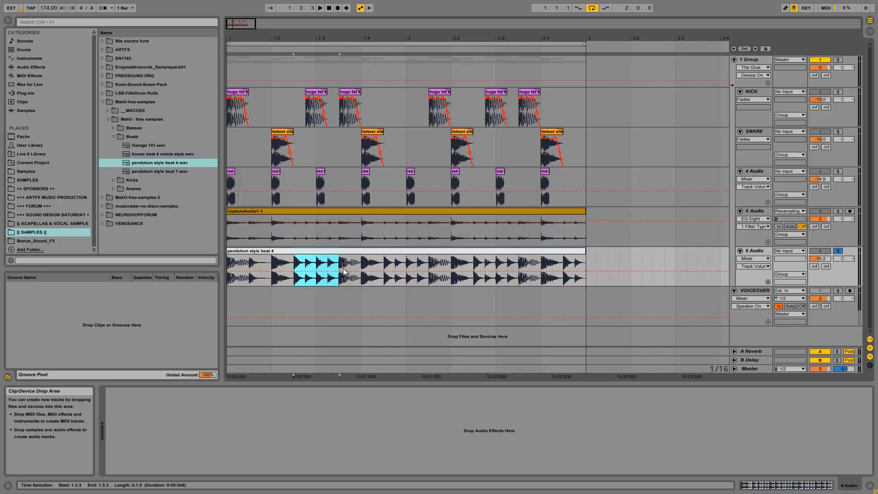
pyautogui.press('space')
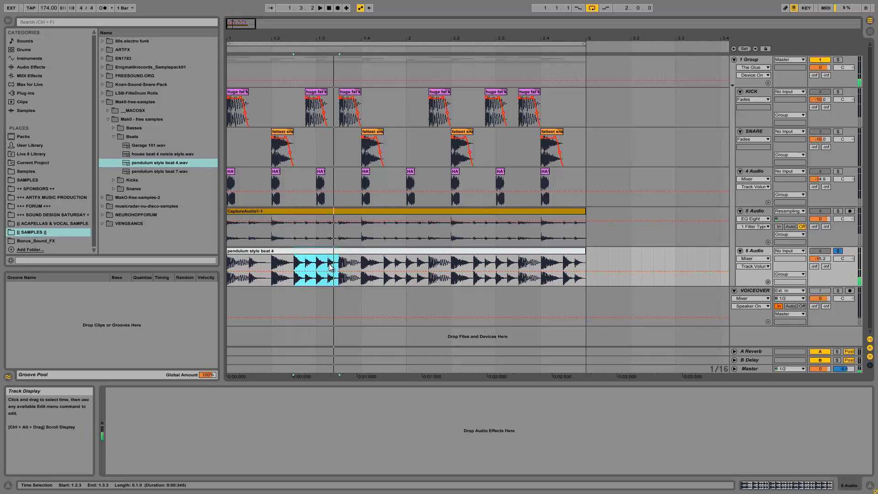
pyautogui.click(328, 263)
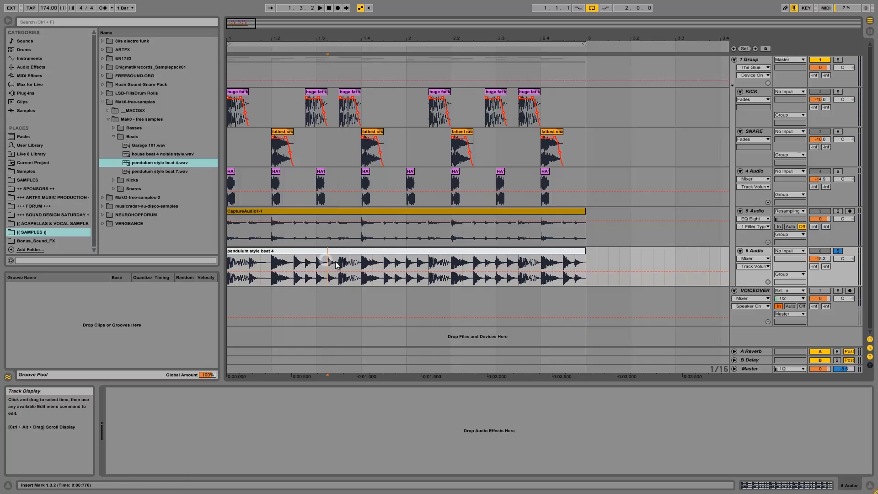
pyautogui.press('space')
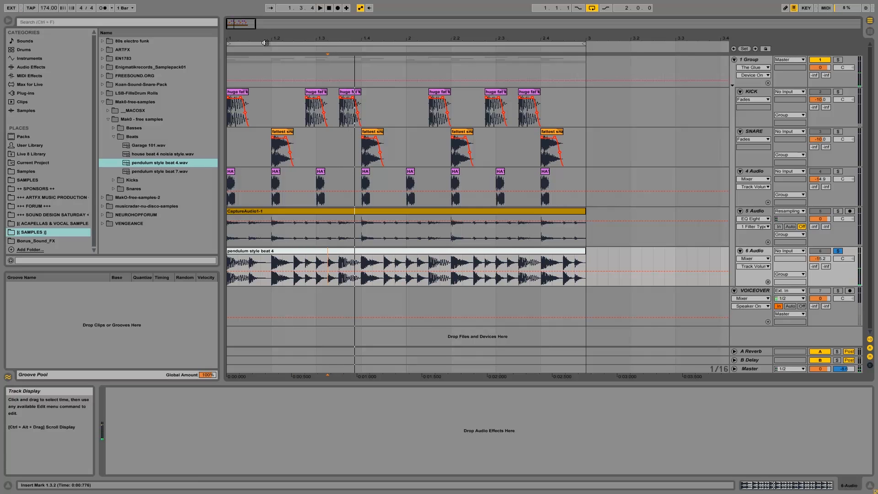
# - Add an EQ Eight to 6 Audio and set band 1 to a 48 dB low cut at about 374 Hz
pyautogui.click(36, 66)
pyautogui.moveTo(124, 127); pyautogui.dragTo(231, 430)
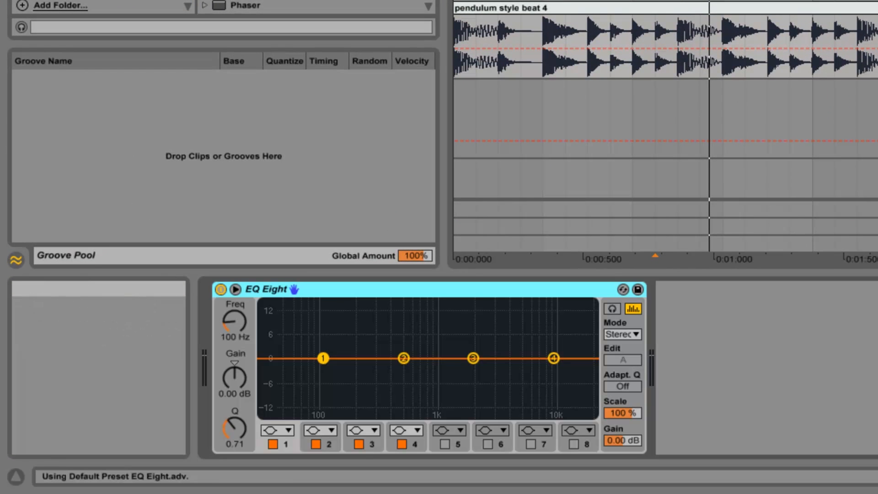
pyautogui.click(289, 430)
pyautogui.click(276, 320)
pyautogui.moveTo(322, 371); pyautogui.dragTo(377, 372)
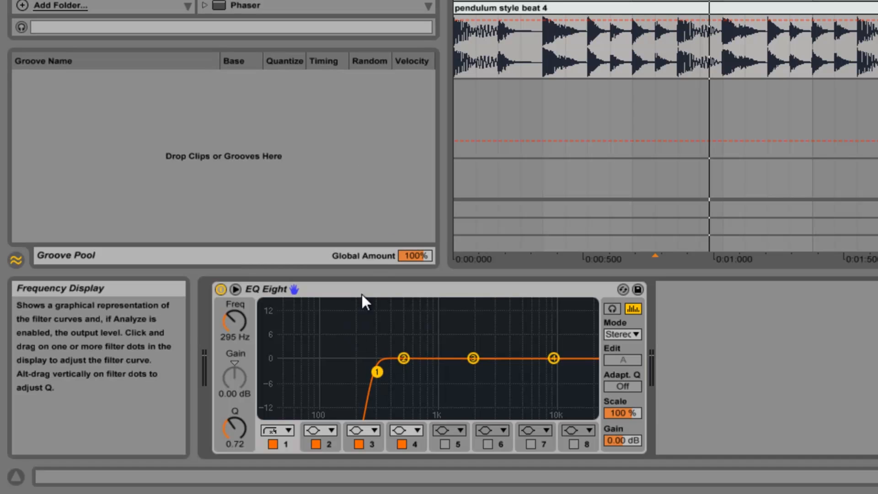
pyautogui.press('space')
pyautogui.moveTo(377, 371); pyautogui.dragTo(389, 369)
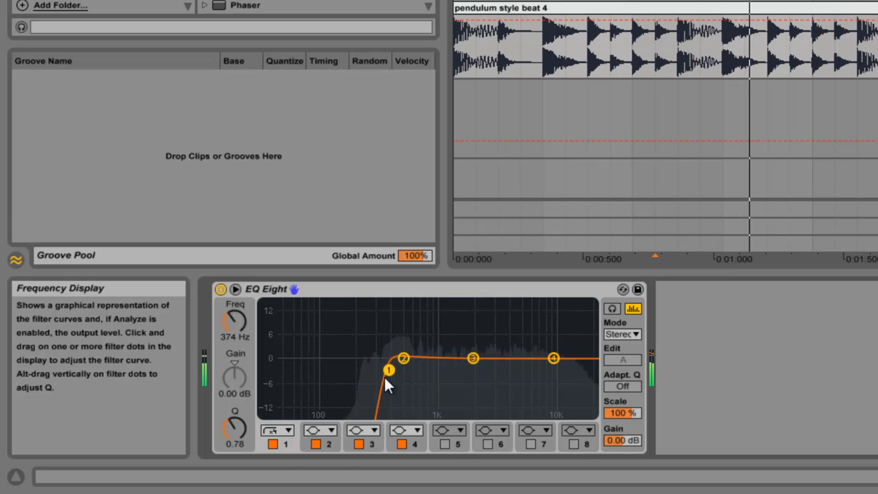
# - Set band 4 of the break's EQ Eight to a 48 dB high cut at about 8.35 kHz
pyautogui.click(553, 358)
pyautogui.click(416, 430)
pyautogui.click(407, 417)
pyautogui.moveTo(557, 375)
pyautogui.mouseDown()
pyautogui.moveTo(523, 366)
pyautogui.moveTo(574, 369)
pyautogui.moveTo(544, 375)
pyautogui.mouseUp()
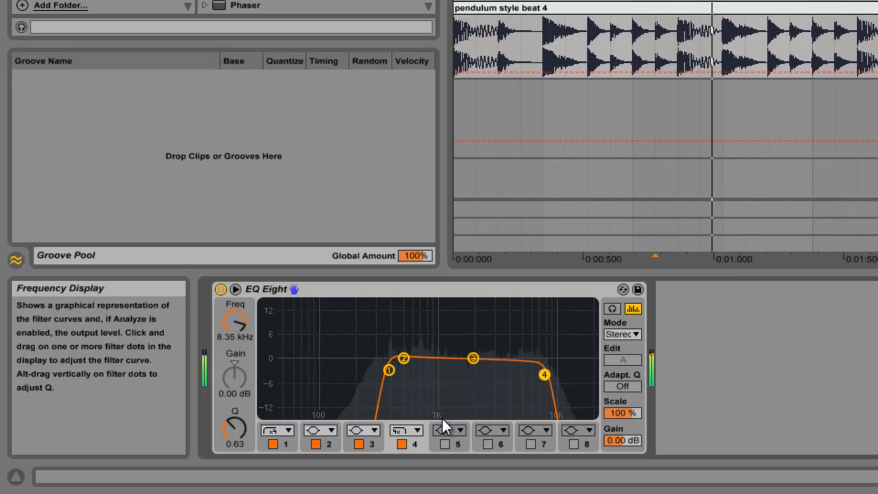
pyautogui.click(421, 434)
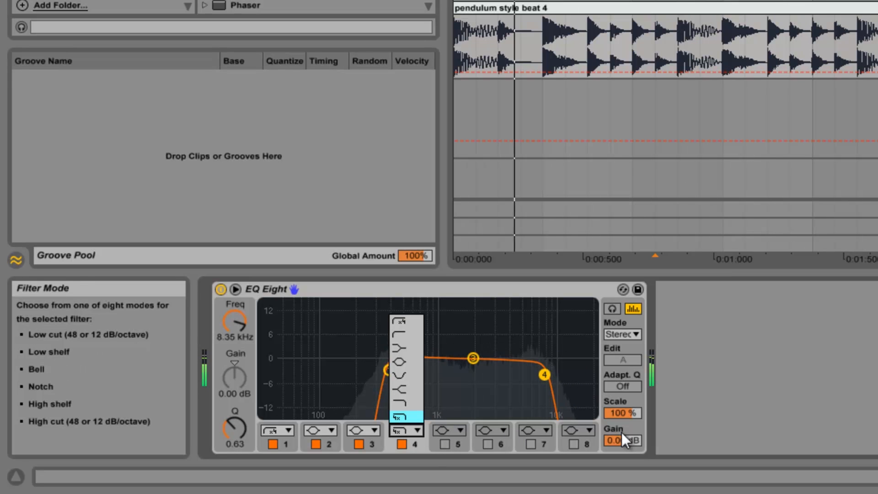
pyautogui.click(479, 296)
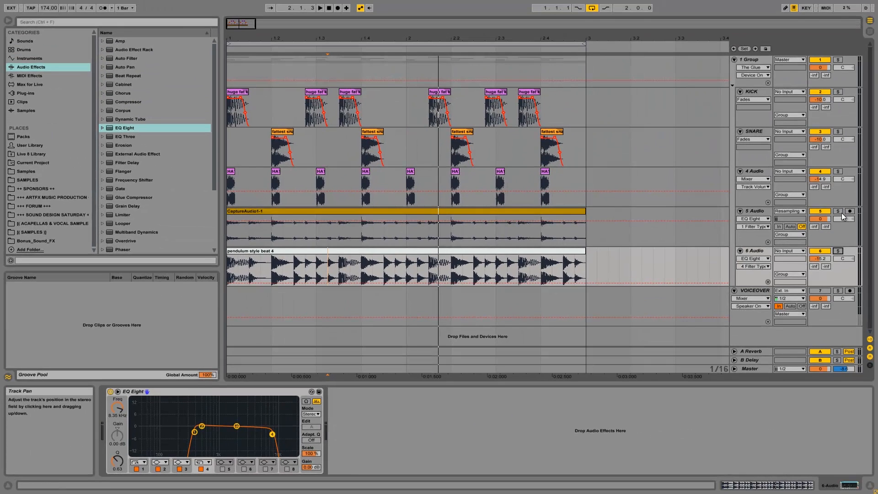
# - Solo 5 Audio and 6 Audio together and play the two layers
pyautogui.click(838, 212)
pyautogui.keyDown('ctrl'); pyautogui.click(841, 252); pyautogui.keyUp('ctrl')
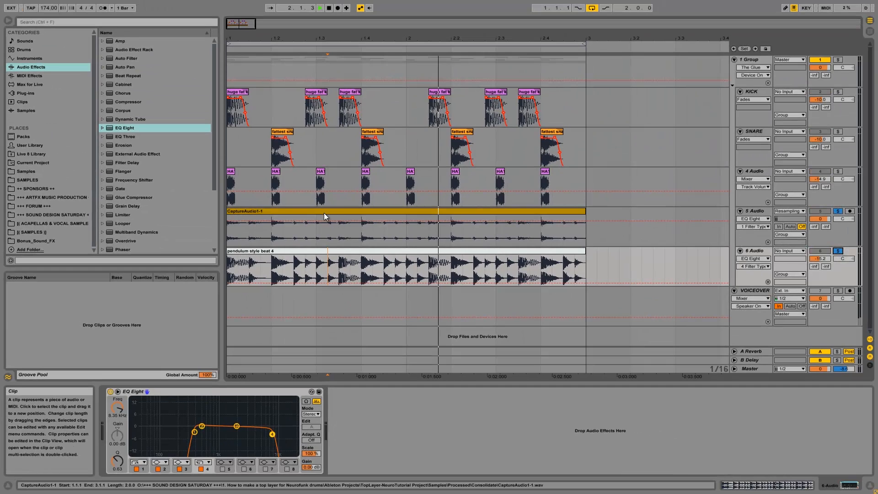
pyautogui.press('space')
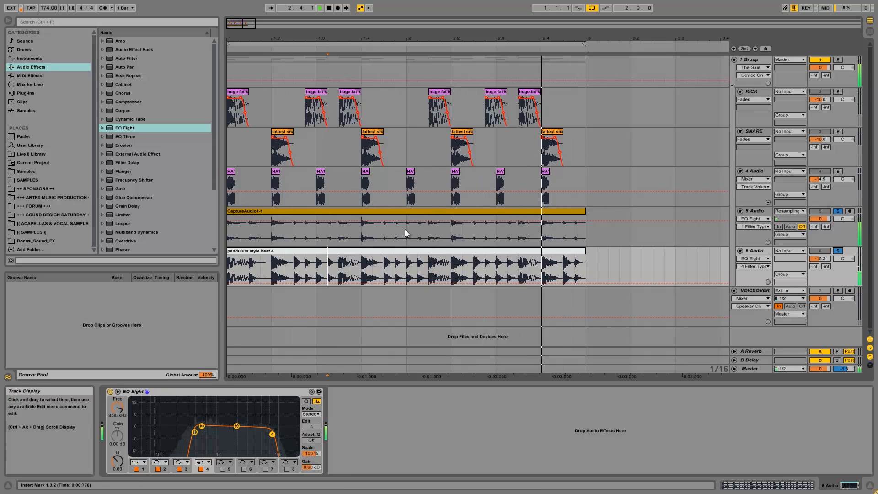
# - Insert an audio track below 6 Audio, set its input to Resampling and arm it for recording
pyautogui.rightClick(749, 246)
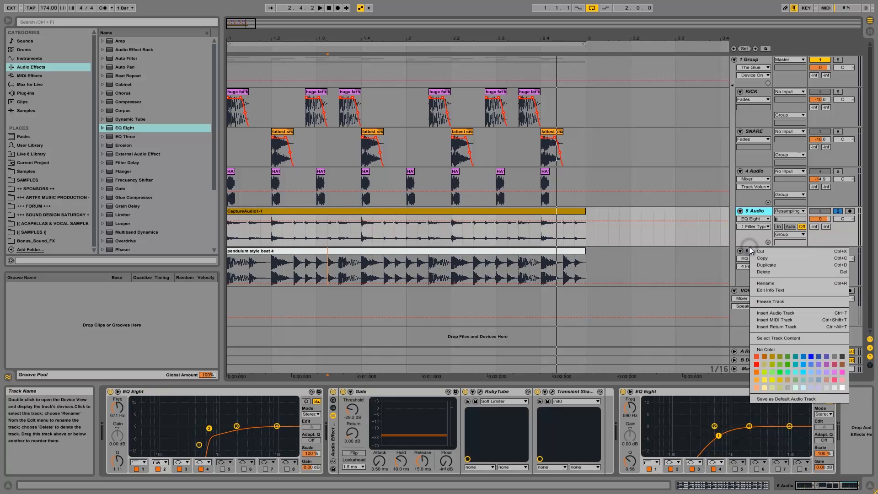
pyautogui.click(747, 251)
pyautogui.rightClick(751, 250)
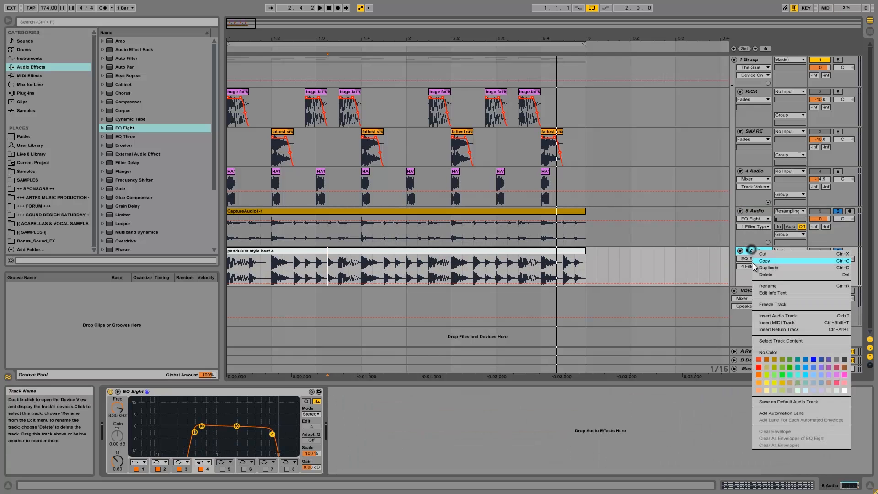
pyautogui.click(781, 315)
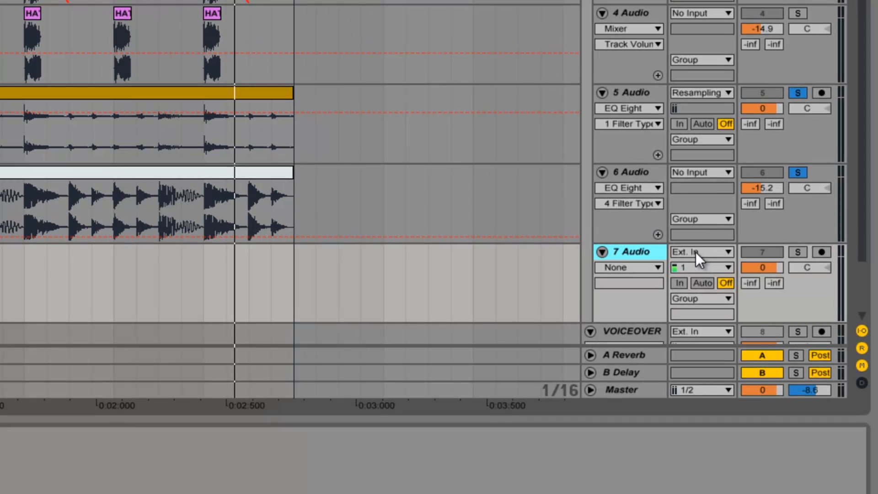
pyautogui.click(695, 252)
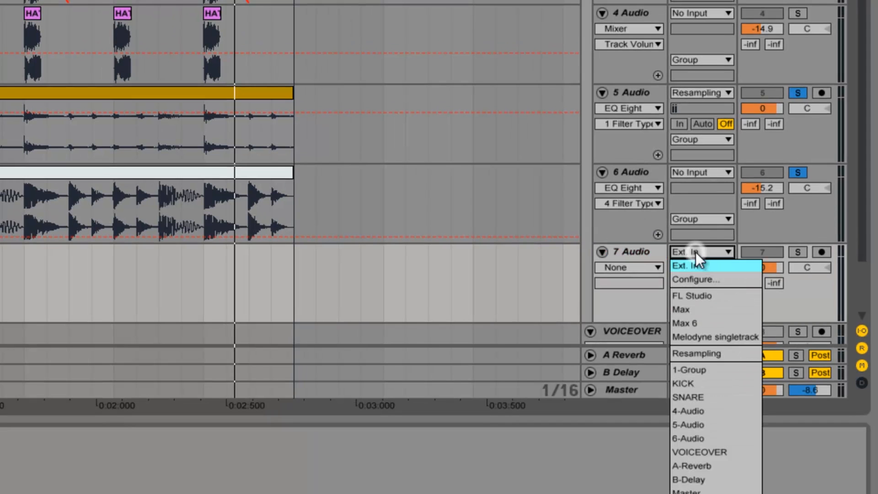
pyautogui.click(695, 355)
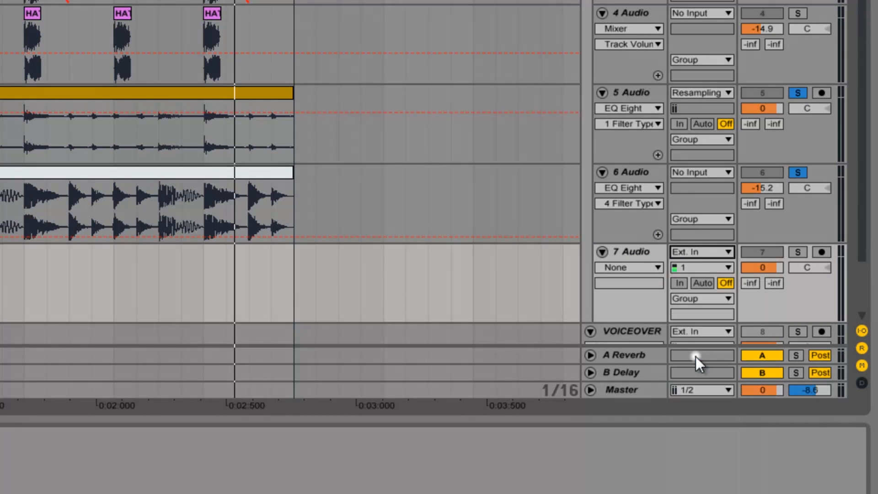
pyautogui.click(822, 252)
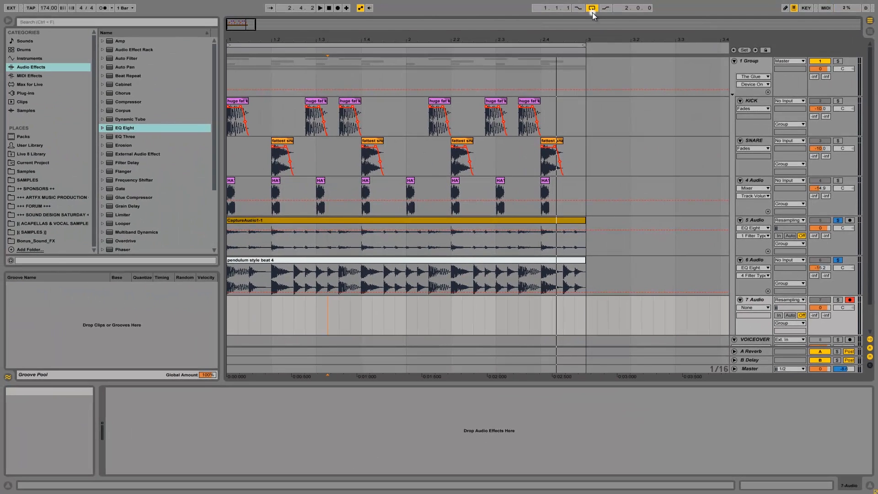
# - Record the two soloed layers onto 7 Audio past bar 3 with looping off, and solo 7 Audio instead
pyautogui.click(329, 8)
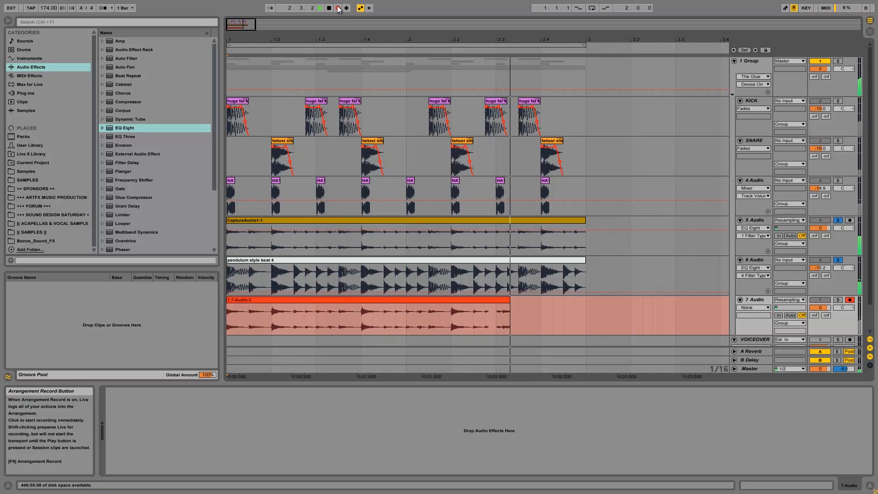
pyautogui.press('space')
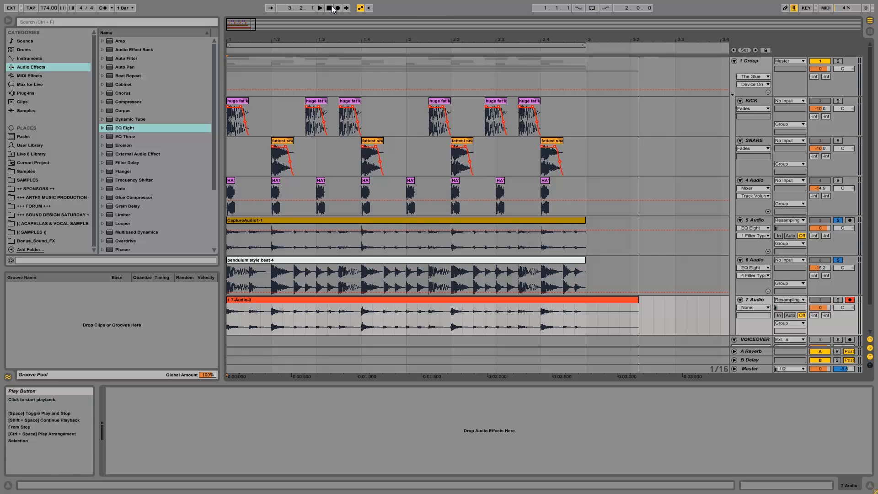
pyautogui.click(838, 300)
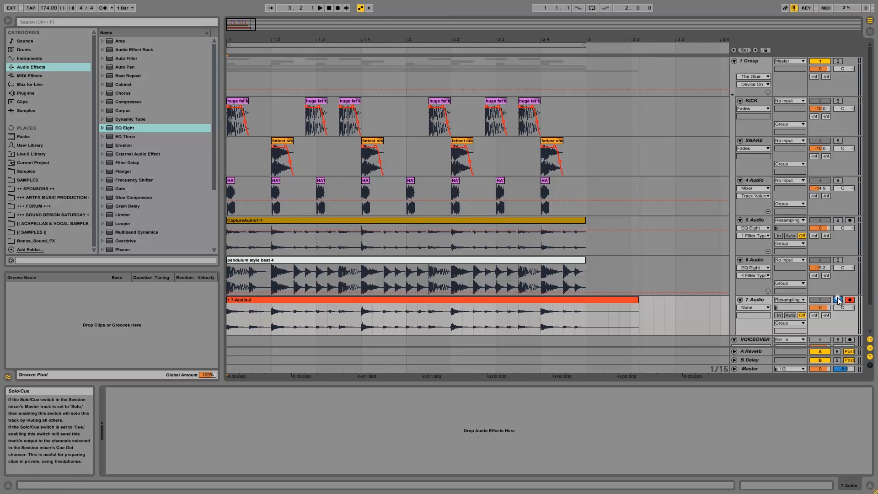
# - Delete the source tracks 5 Audio and 6 Audio
pyautogui.click(757, 260)
pyautogui.click(756, 221)
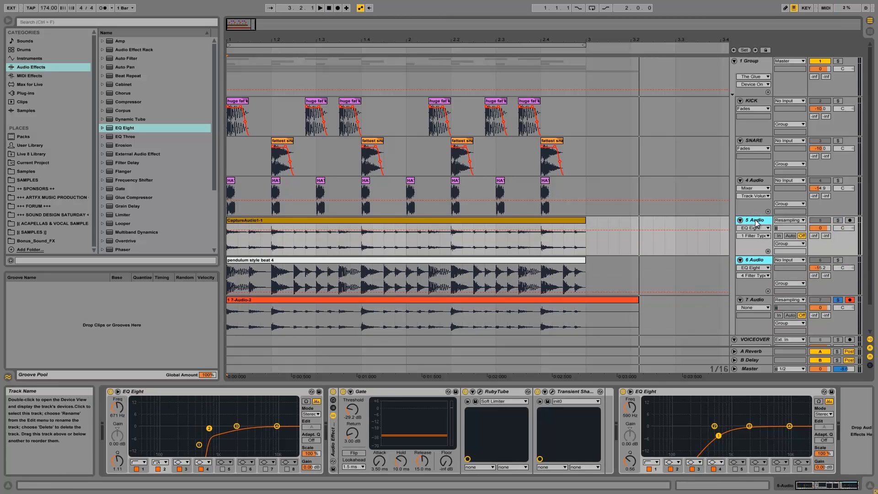
pyautogui.press('Delete')
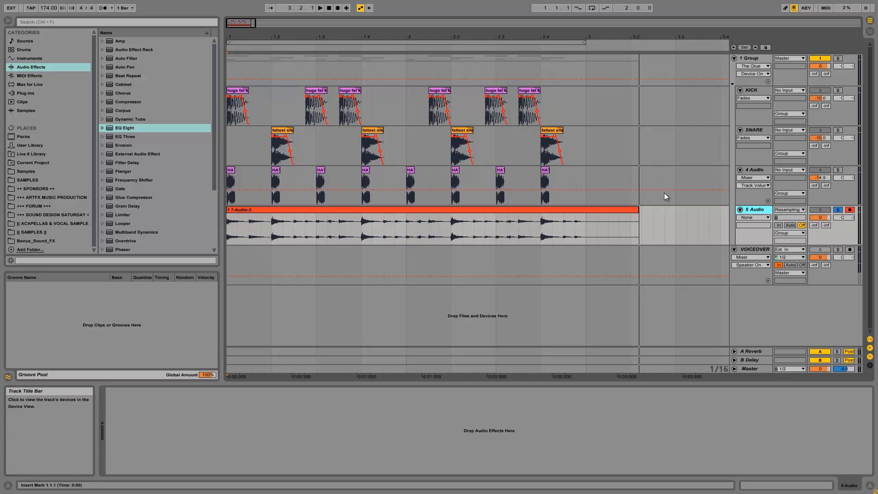
# - Trim the resampled clip to end at 3.1.1 and loop its two bars
pyautogui.moveTo(636, 217); pyautogui.dragTo(586, 217)
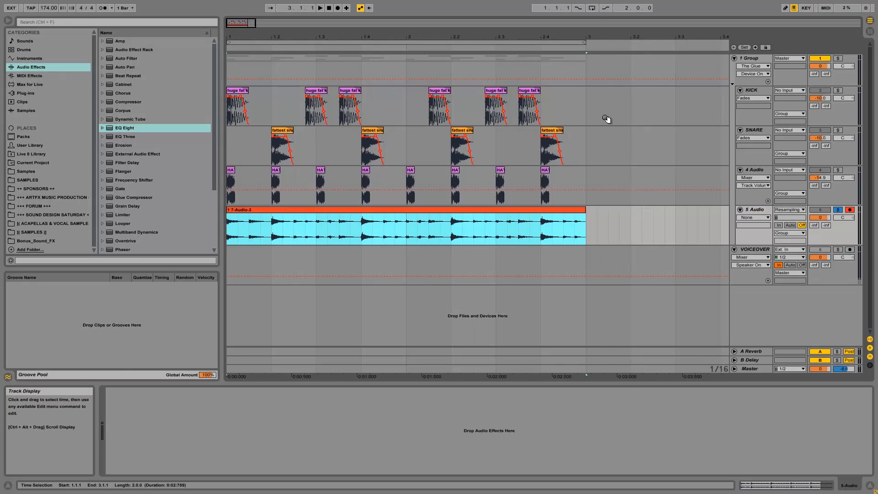
pyautogui.click(593, 8)
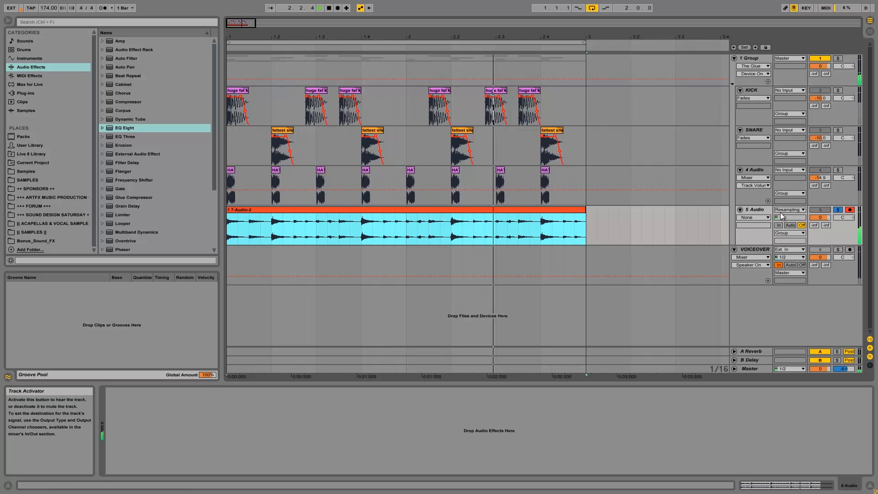
# - Add an EQ Eight to the resampled track with a 12 dB low cut at about 232 Hz and a band 3 boost of about 2.36 dB at 949 Hz
pyautogui.moveTo(120, 128); pyautogui.dragTo(217, 426)
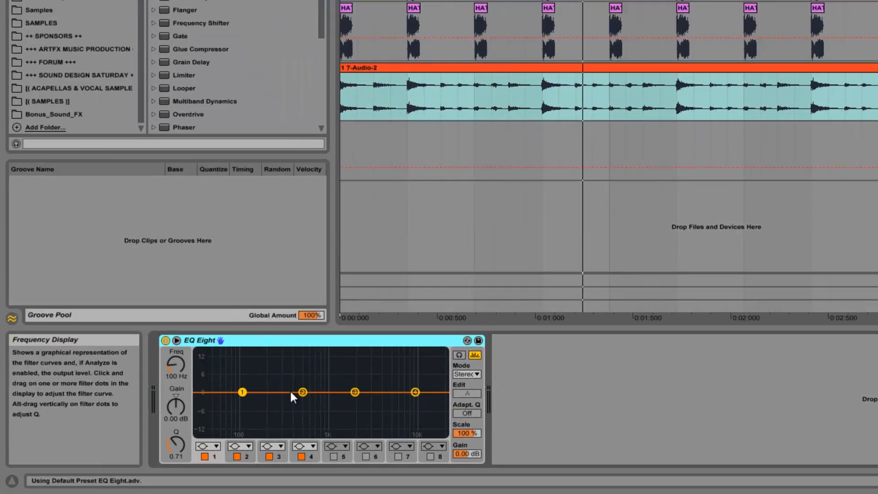
pyautogui.click(213, 445)
pyautogui.click(208, 372)
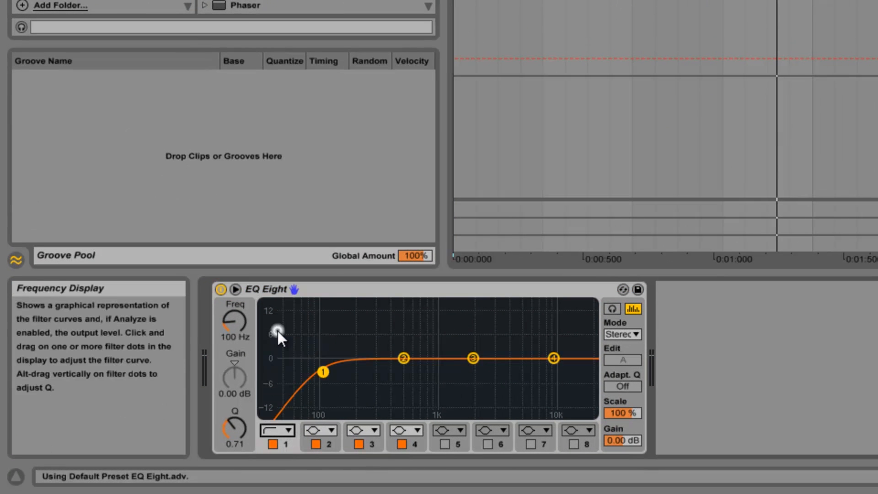
pyautogui.moveTo(323, 372); pyautogui.dragTo(365, 370)
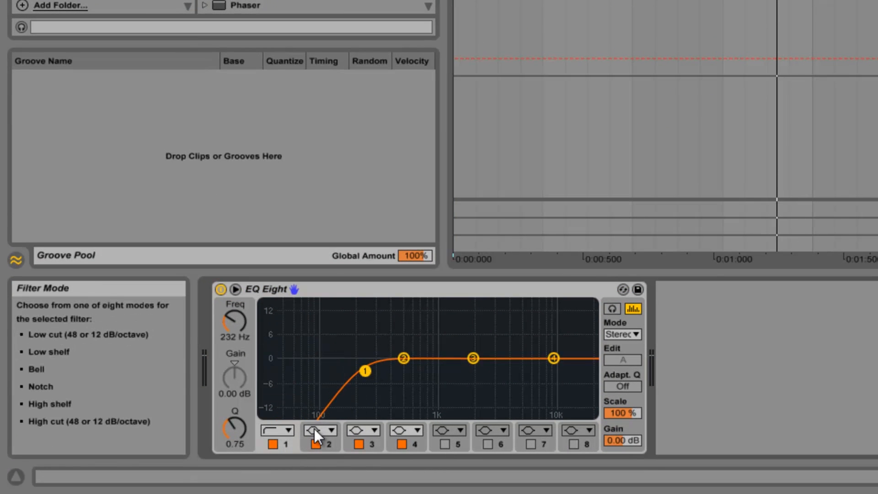
pyautogui.press('space')
pyautogui.moveTo(476, 359); pyautogui.dragTo(435, 350)
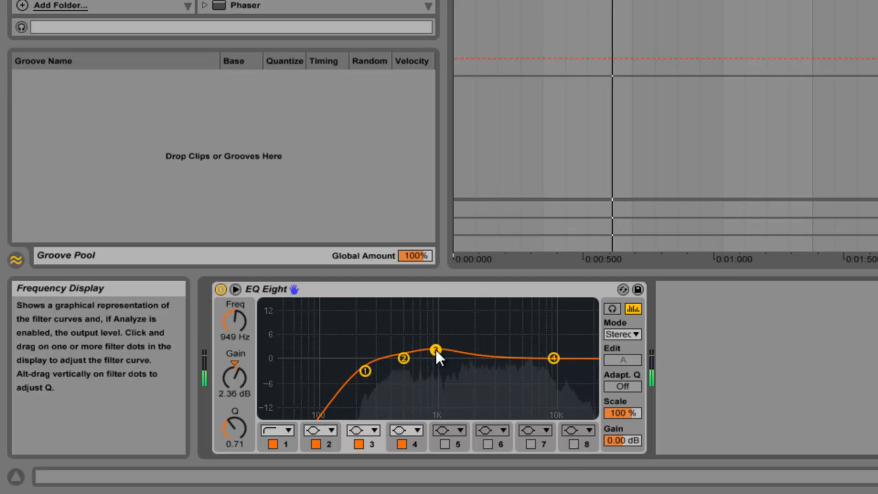
# - Set band 4 of the resampled track's EQ Eight to a high shelf at about 4.09 kHz with 4.34 dB gain and Q 4.08
pyautogui.click(553, 358)
pyautogui.click(404, 429)
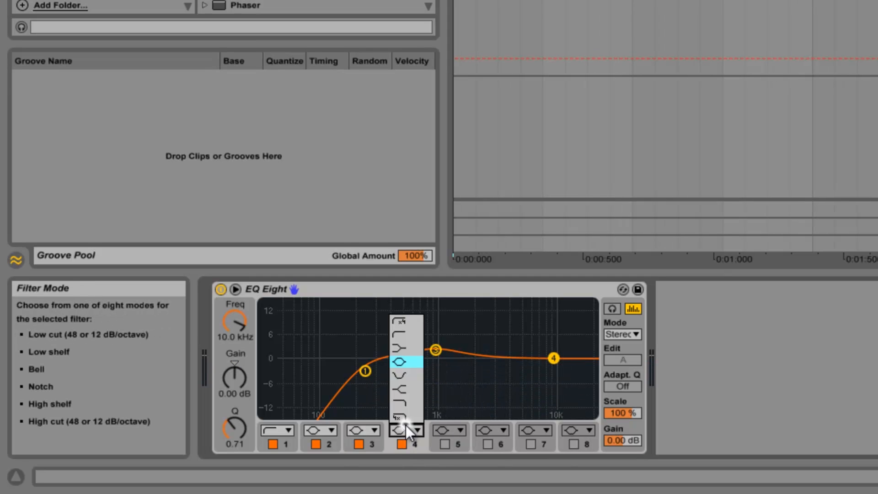
pyautogui.click(413, 391)
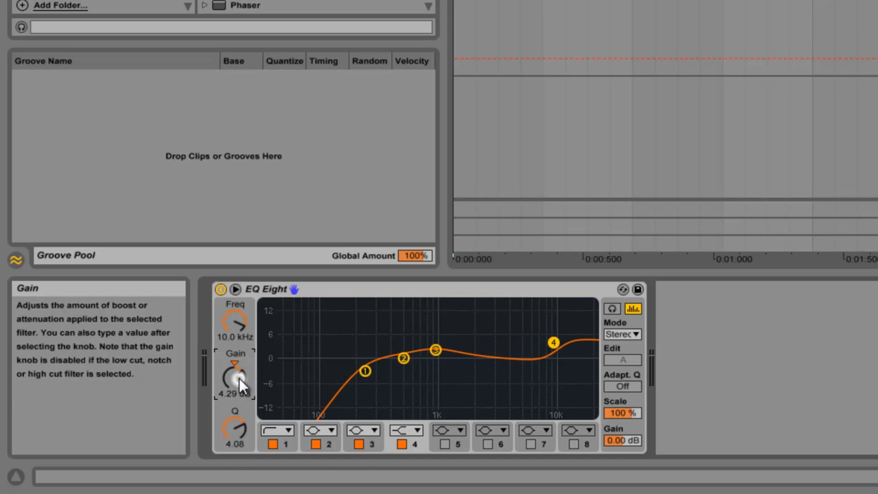
pyautogui.press('space')
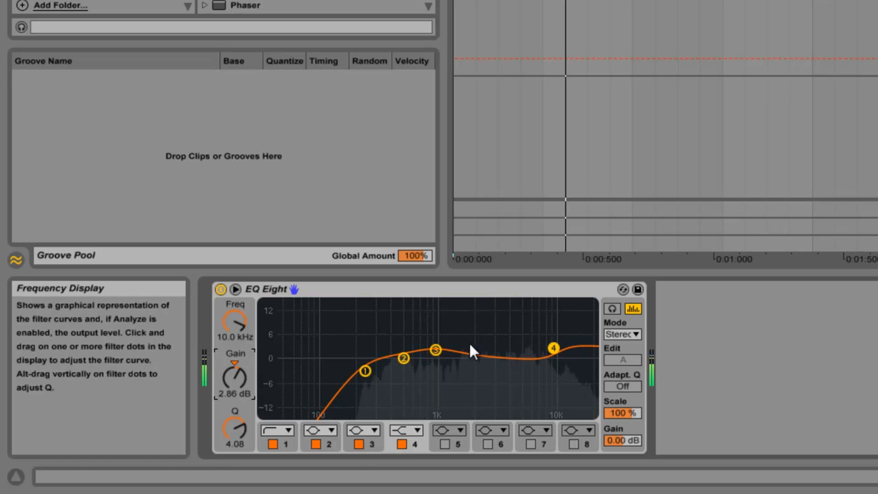
pyautogui.moveTo(553, 349); pyautogui.dragTo(509, 342)
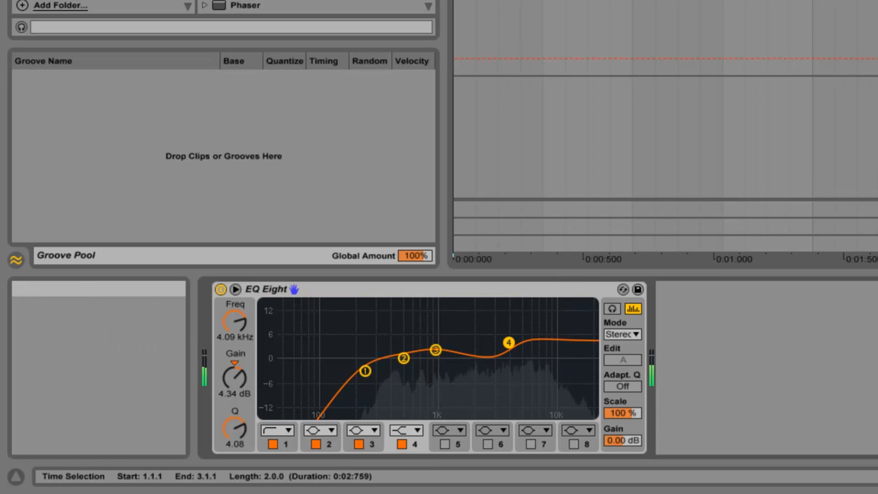
pyautogui.press('space')
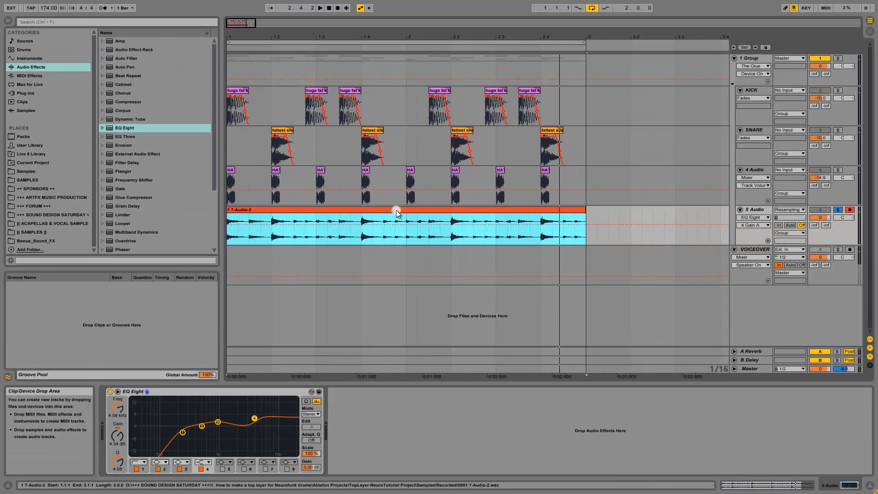
# - Adjust the clip gain of the resampled clip on 5 Audio and play back the loop to check its level
pyautogui.doubleClick(396, 210)
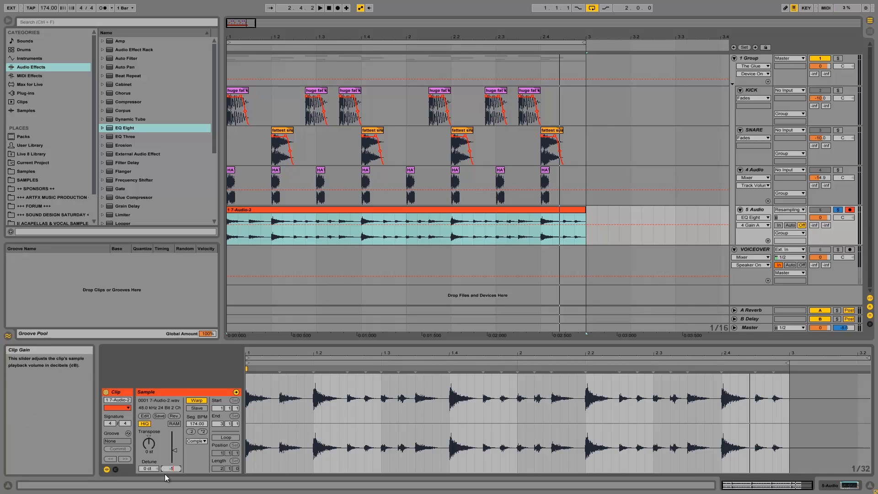
pyautogui.press('Return')
pyautogui.press('space')
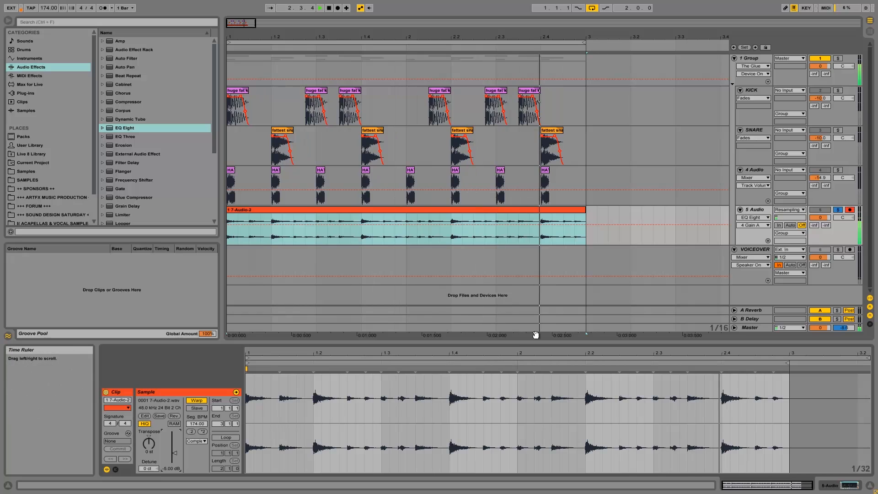
pyautogui.press('space')
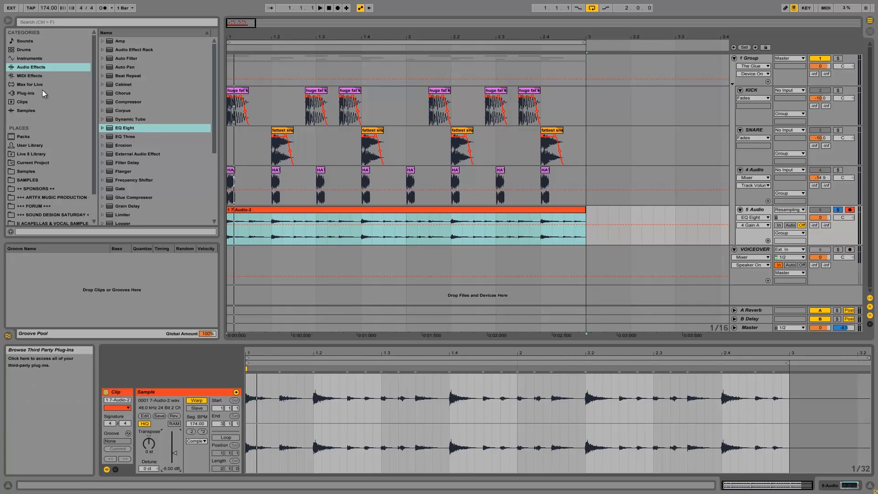
# - Load Tone2's FilterBank3 FX plug-in onto the 5 Audio track after the EQ Eight
pyautogui.click(26, 94)
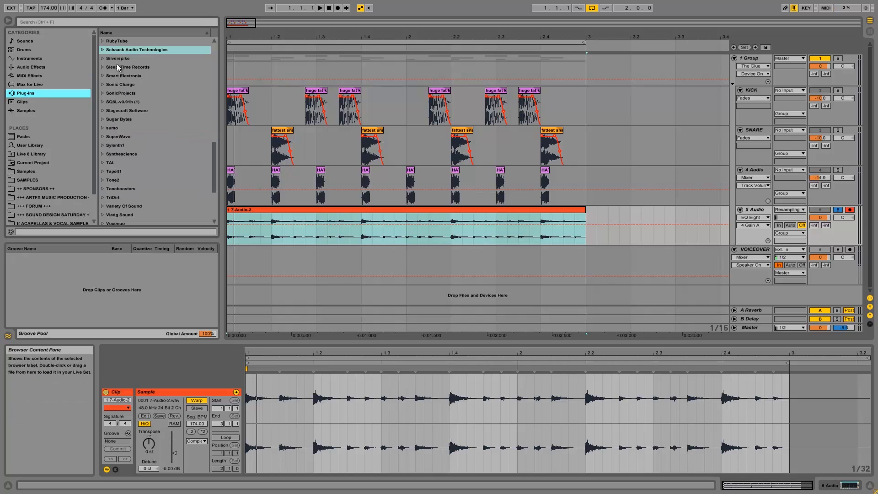
pyautogui.click(102, 180)
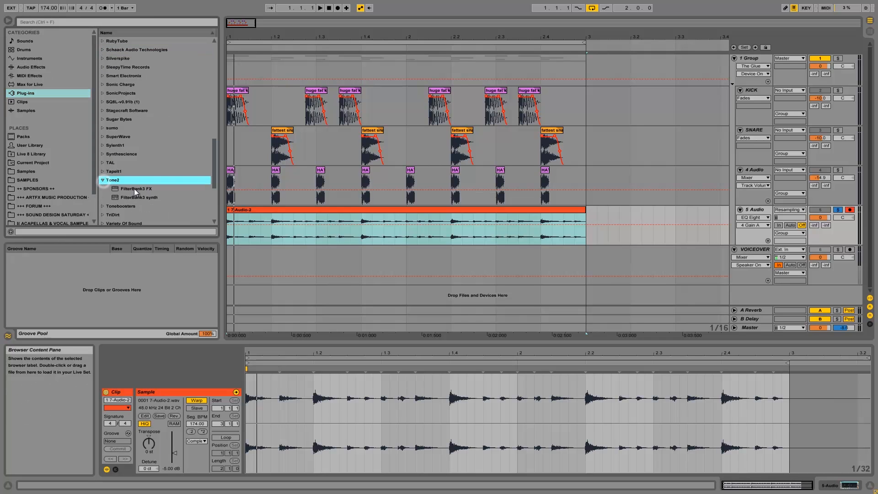
pyautogui.moveTo(125, 188); pyautogui.dragTo(575, 226)
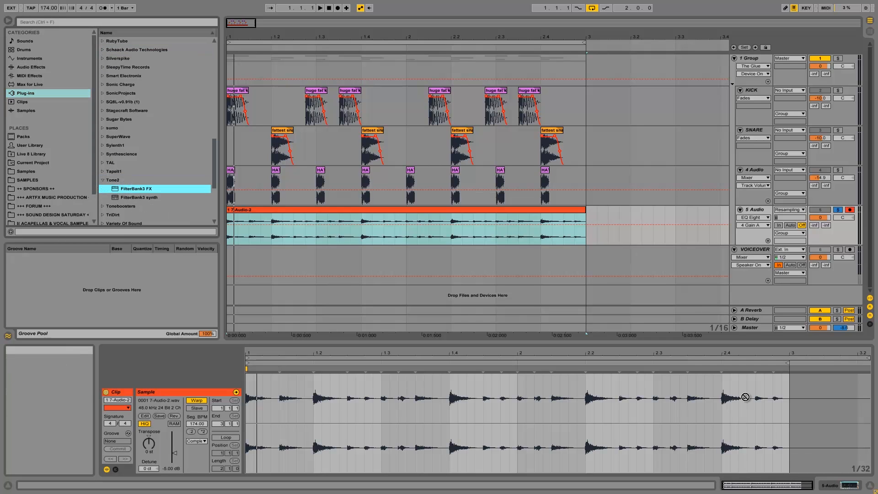
pyautogui.moveTo(836, 483); pyautogui.dragTo(794, 434)
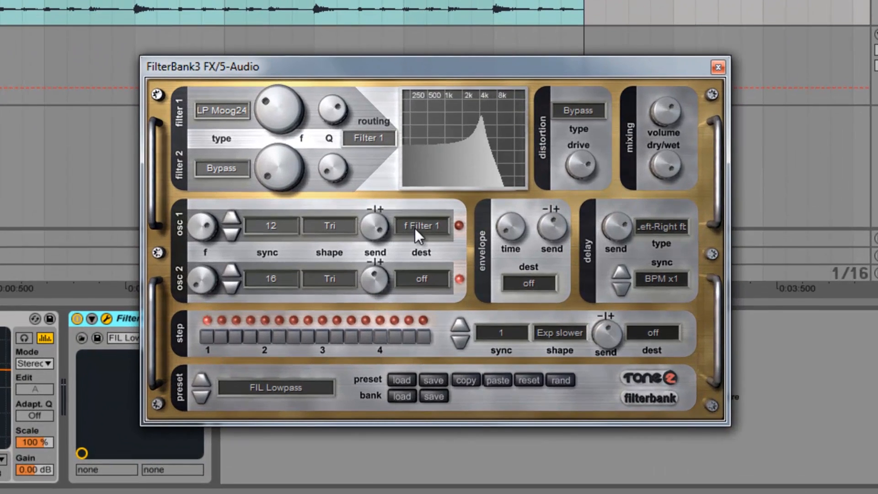
# - Turn off the osc 1 destination in FilterBank3 and set filter 1 to Bypass
pyautogui.click(505, 345)
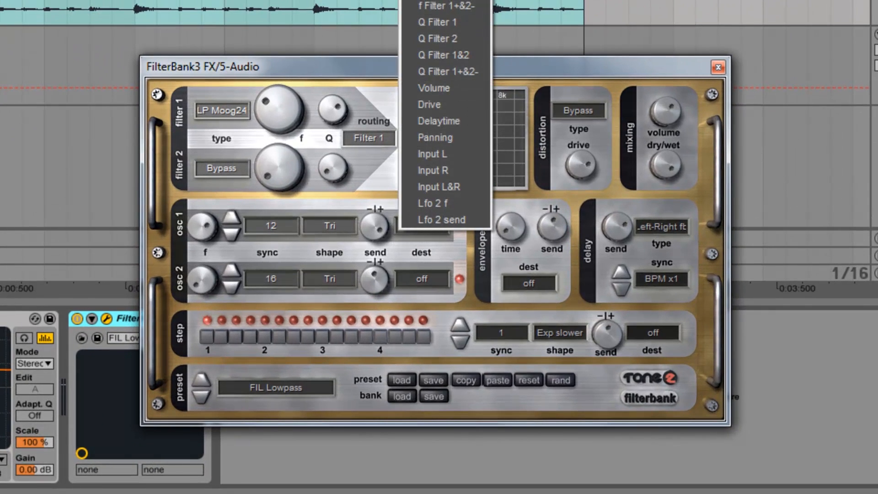
pyautogui.click(237, 112)
pyautogui.click(226, 111)
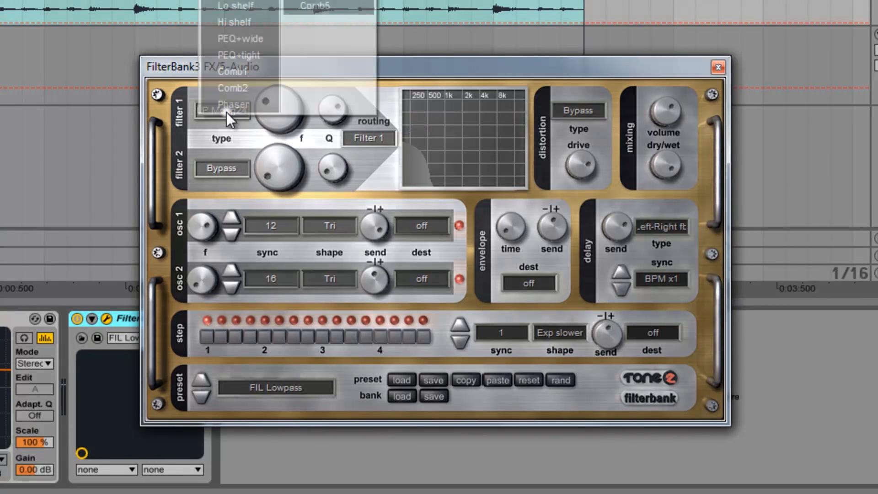
pyautogui.click(226, 1)
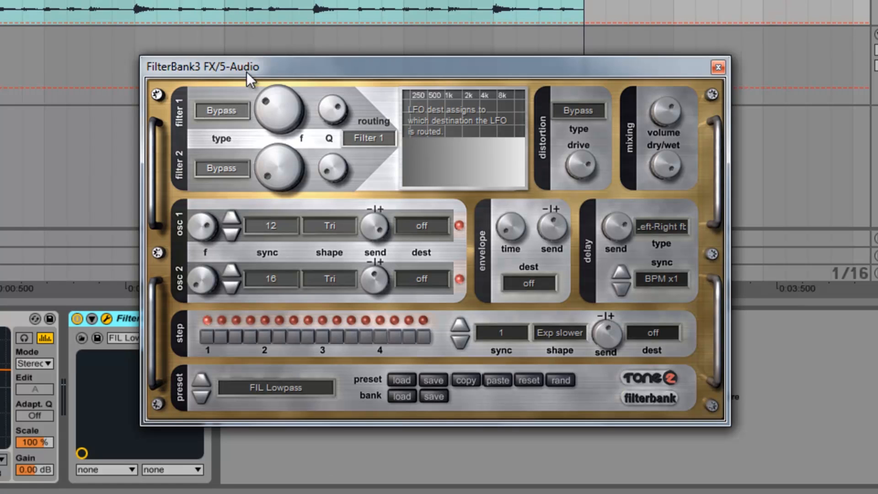
pyautogui.click(215, 108)
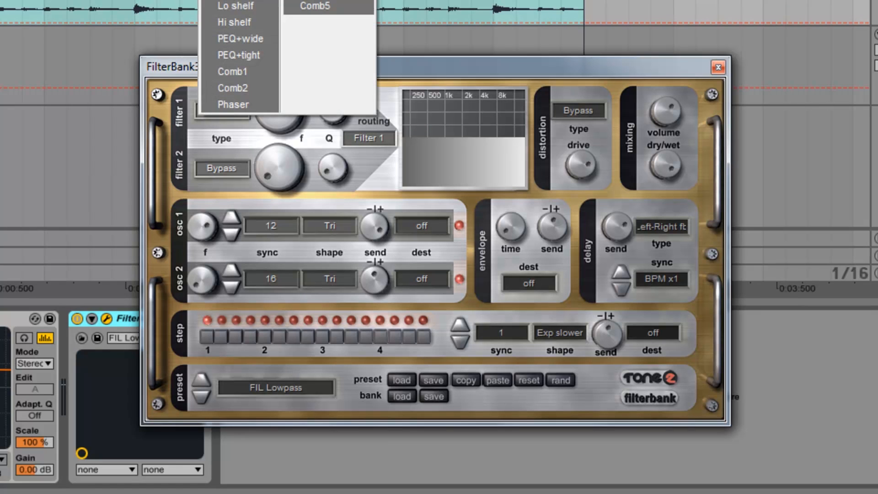
pyautogui.click(457, 65)
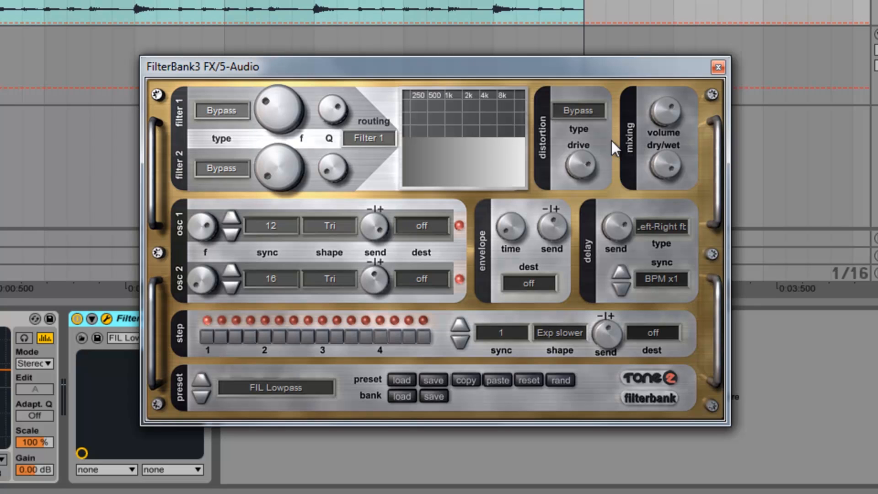
# - Play the loop with FilterBank3 switched off and on to compare its effect on the sound
pyautogui.moveTo(629, 234); pyautogui.dragTo(641, 455)
pyautogui.click(77, 319)
pyautogui.press('space')
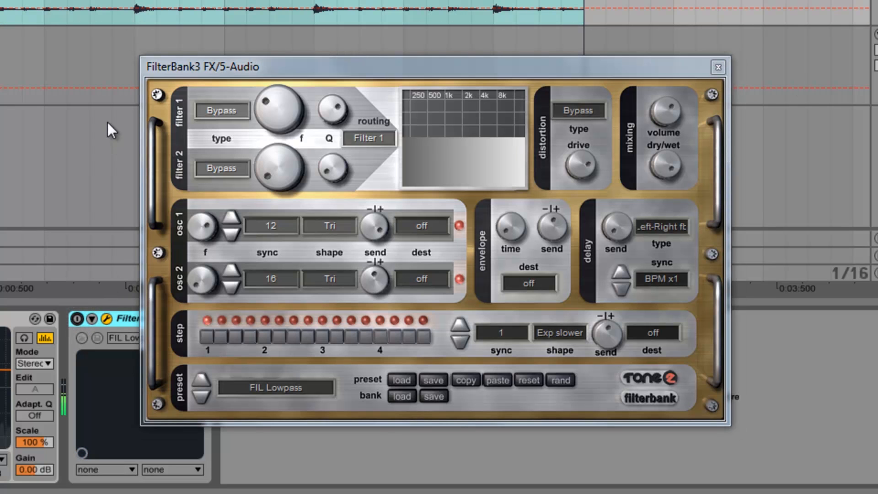
pyautogui.click(76, 318)
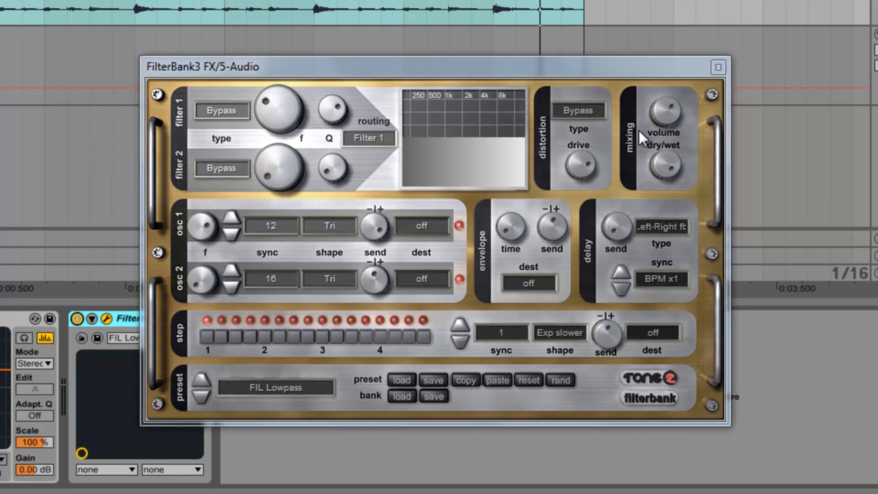
# - Set FilterBank3's distortion type to Compressor, adjust its drive, and close the plug-in window
pyautogui.click(575, 110)
pyautogui.click(602, 285)
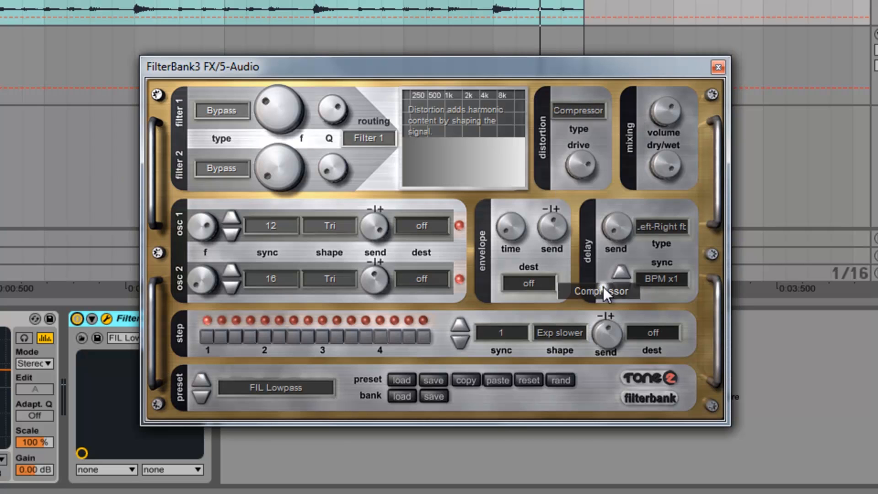
pyautogui.moveTo(586, 163); pyautogui.dragTo(580, 183)
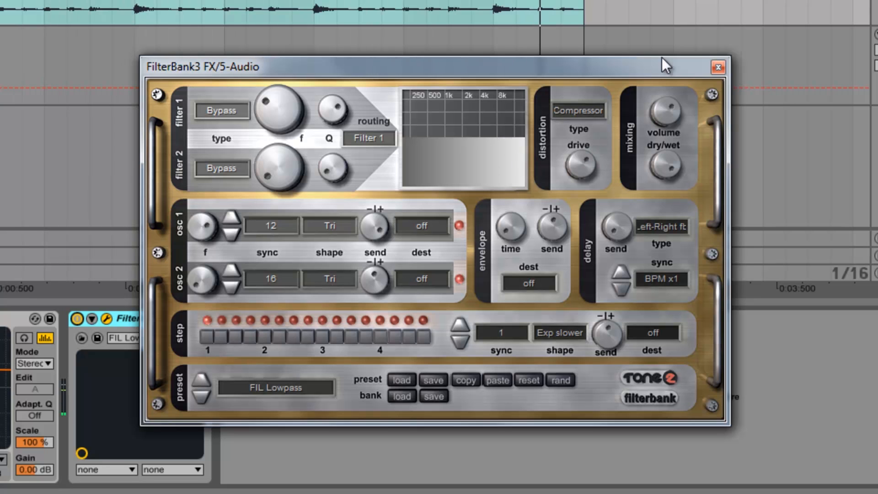
pyautogui.click(719, 66)
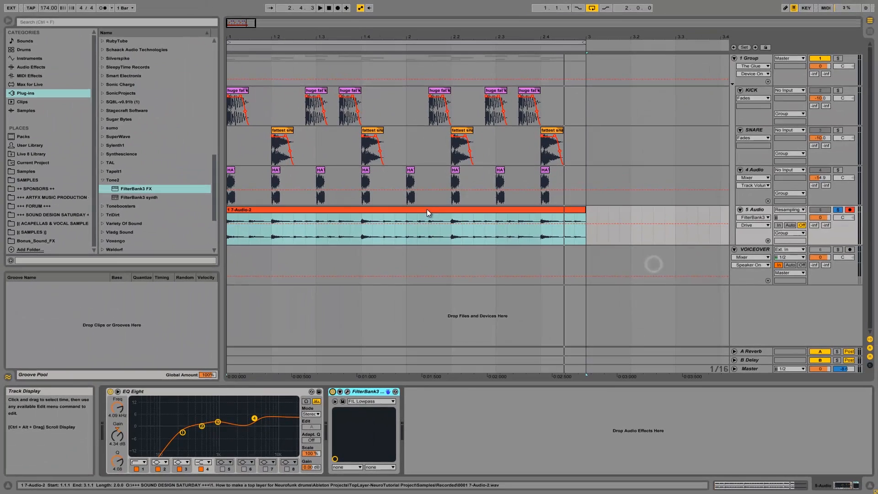
# - Load jb_smash_pro from JB Plugins onto 5 Audio after FilterBank3 and move its window higher
pyautogui.click(456, 411)
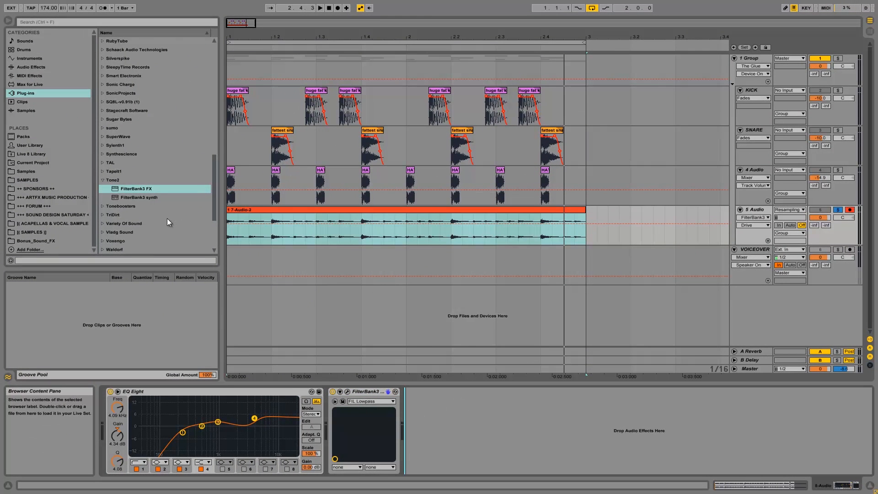
pyautogui.scroll(-2, 141, 205)
pyautogui.scroll(7, 141, 205)
pyautogui.scroll(4, 142, 205)
pyautogui.click(103, 154)
pyautogui.scroll(-4, 146, 180)
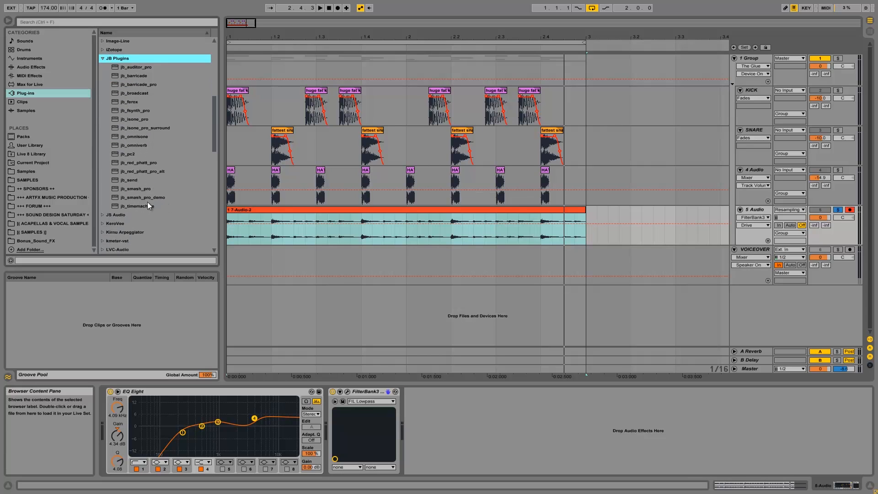
pyautogui.doubleClick(137, 188)
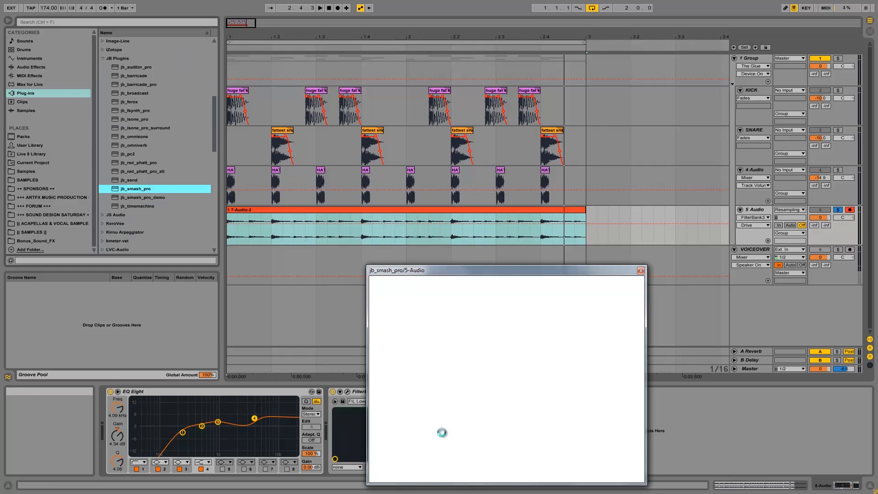
pyautogui.moveTo(456, 270); pyautogui.dragTo(453, 170)
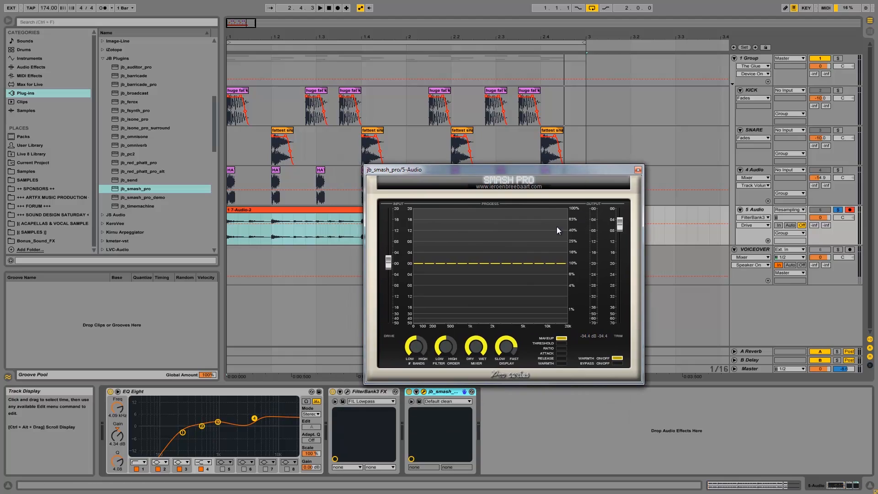
# - Shape Smash Pro's band thresholds to slope from about 16 dB in the lows down to about 8 dB in the highest band
pyautogui.click(561, 344)
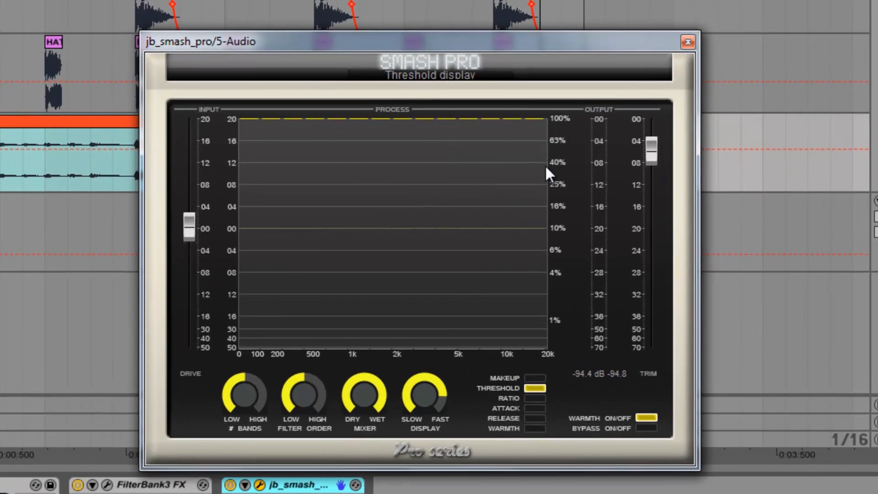
pyautogui.moveTo(566, 231); pyautogui.dragTo(549, 246)
pyautogui.moveTo(509, 195)
pyautogui.mouseDown()
pyautogui.moveTo(527, 216)
pyautogui.moveTo(542, 281)
pyautogui.moveTo(484, 267)
pyautogui.moveTo(465, 296)
pyautogui.moveTo(515, 273)
pyautogui.moveTo(510, 320)
pyautogui.mouseUp()
pyautogui.moveTo(487, 161); pyautogui.dragTo(490, 162)
pyautogui.moveTo(440, 176)
pyautogui.mouseDown()
pyautogui.moveTo(440, 168)
pyautogui.moveTo(424, 170)
pyautogui.mouseUp()
pyautogui.moveTo(397, 136)
pyautogui.mouseDown()
pyautogui.moveTo(395, 160)
pyautogui.moveTo(377, 166)
pyautogui.moveTo(306, 166)
pyautogui.moveTo(309, 180)
pyautogui.moveTo(250, 179)
pyautogui.mouseUp()
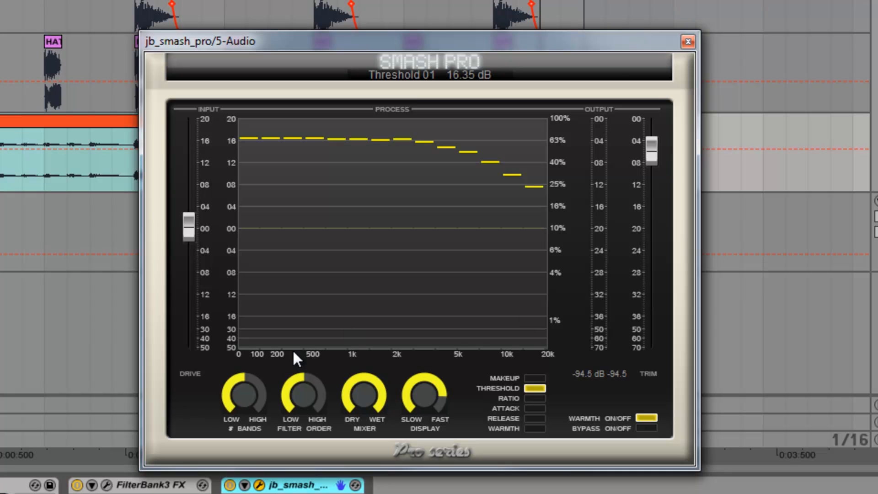
pyautogui.press('space')
# - Raise Smash Pro's makeup gain around 500 Hz to 2 kHz and above 4 kHz, with band 12 at 3.82 dB, and close the plug-in
pyautogui.click(534, 379)
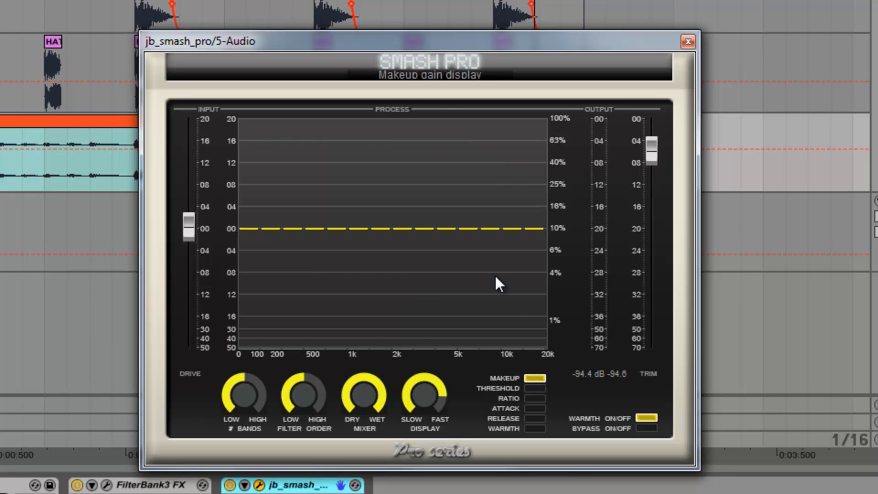
pyautogui.moveTo(542, 227); pyautogui.dragTo(550, 198)
pyautogui.moveTo(517, 223)
pyautogui.mouseDown()
pyautogui.moveTo(526, 204)
pyautogui.moveTo(455, 221)
pyautogui.mouseUp()
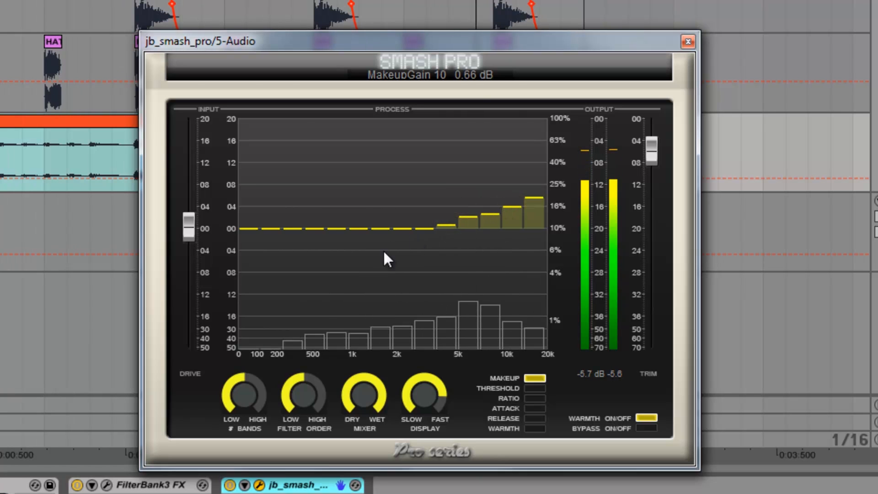
pyautogui.moveTo(294, 221)
pyautogui.mouseDown()
pyautogui.moveTo(342, 201)
pyautogui.moveTo(347, 183)
pyautogui.moveTo(359, 206)
pyautogui.moveTo(365, 183)
pyautogui.moveTo(320, 202)
pyautogui.moveTo(322, 191)
pyautogui.mouseUp()
pyautogui.moveTo(380, 228)
pyautogui.mouseDown()
pyautogui.moveTo(391, 211)
pyautogui.moveTo(401, 220)
pyautogui.mouseUp()
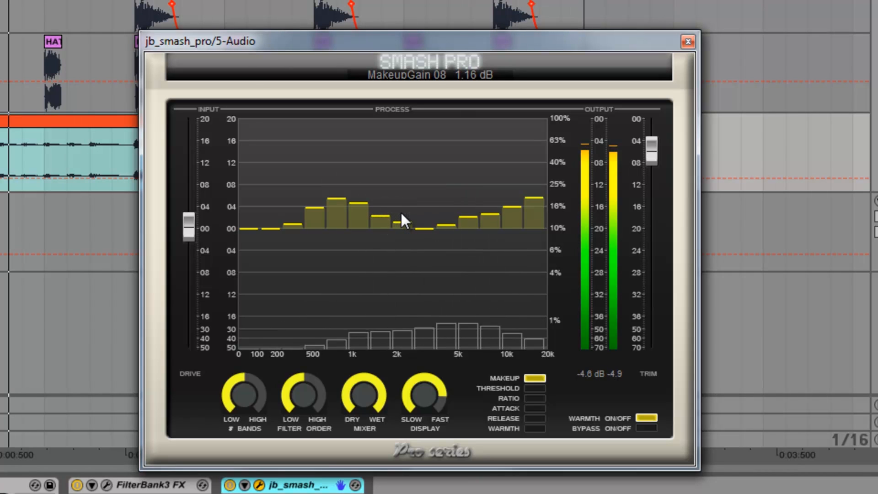
pyautogui.moveTo(518, 199); pyautogui.dragTo(494, 200)
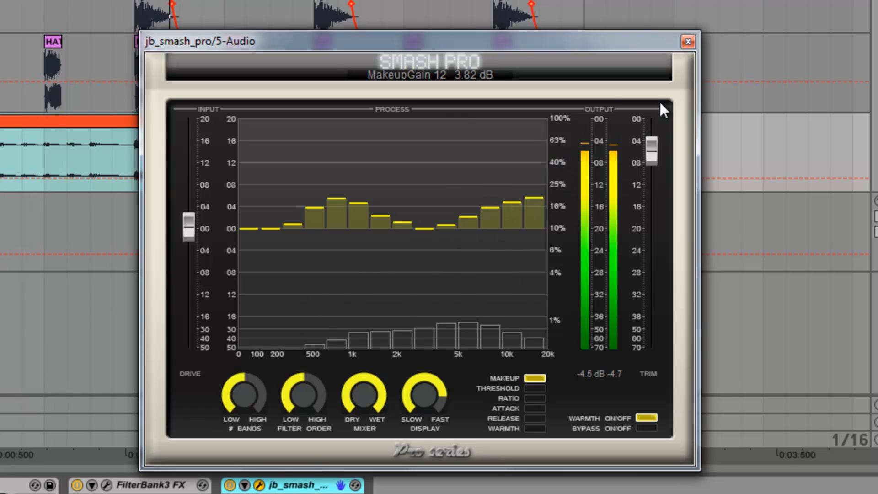
pyautogui.click(688, 41)
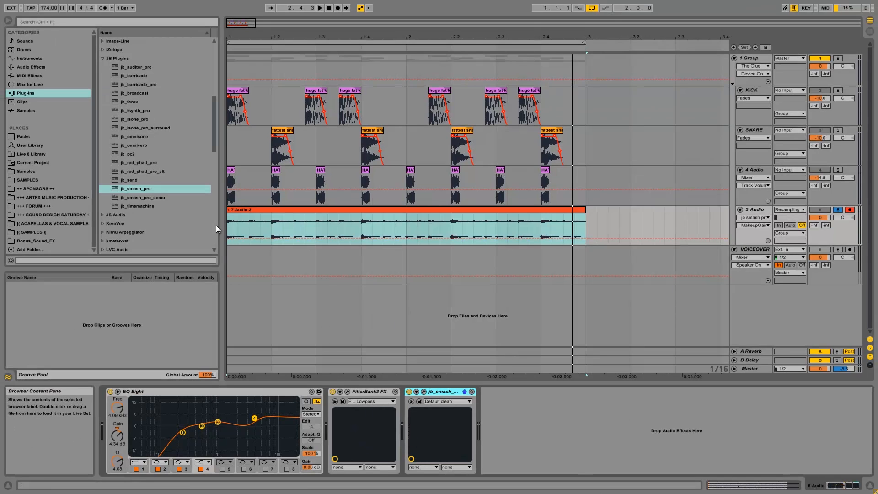
pyautogui.click(102, 59)
pyautogui.scroll(-3, 152, 163)
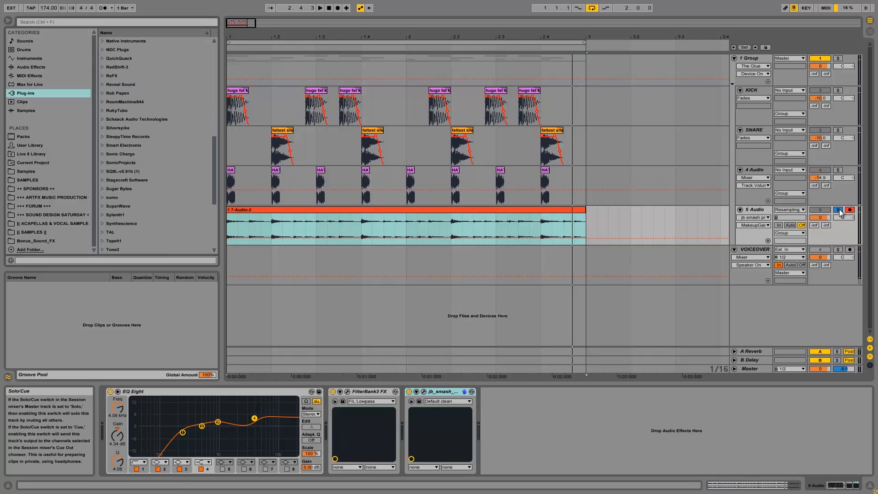
# - Solo the SNARE track during playback, and add 5 Audio to the solo to hear both snare layers together
pyautogui.moveTo(272, 220); pyautogui.dragTo(291, 229)
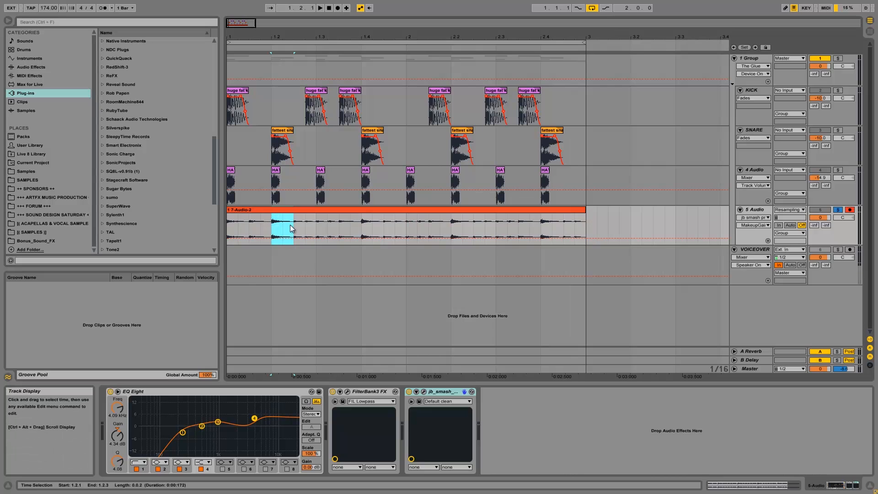
pyautogui.click(280, 133)
pyautogui.click(659, 136)
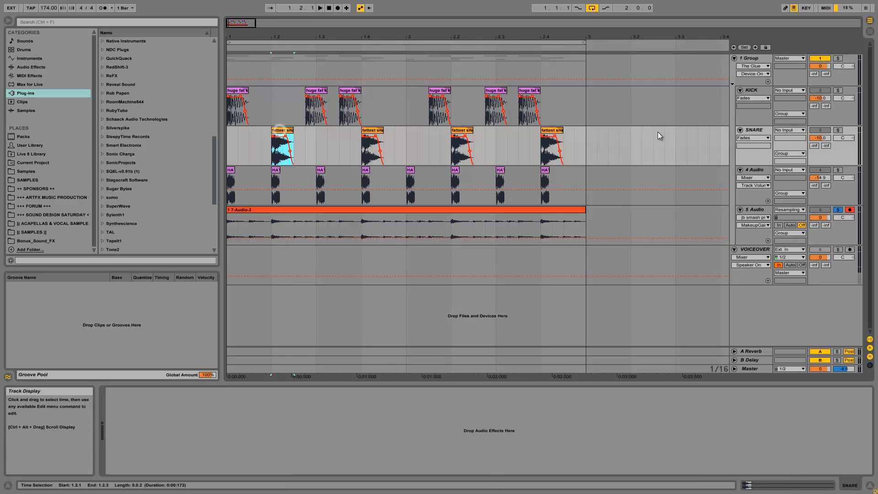
pyautogui.click(837, 131)
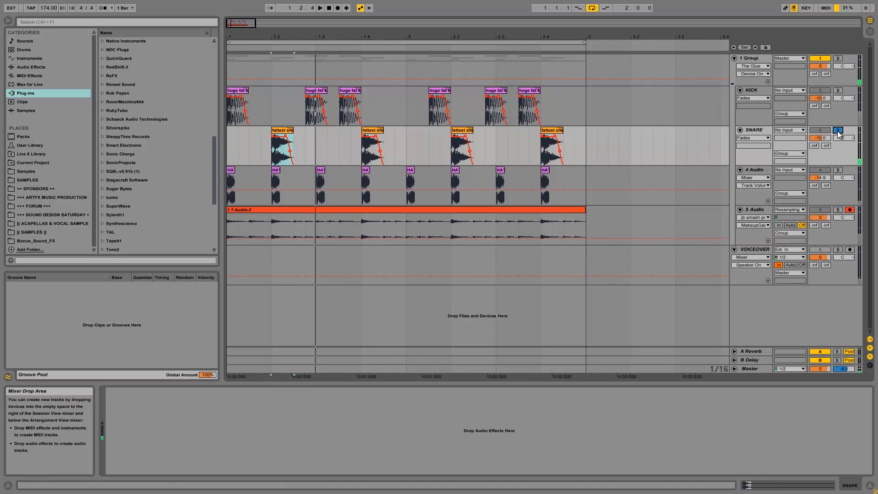
pyautogui.click(839, 211)
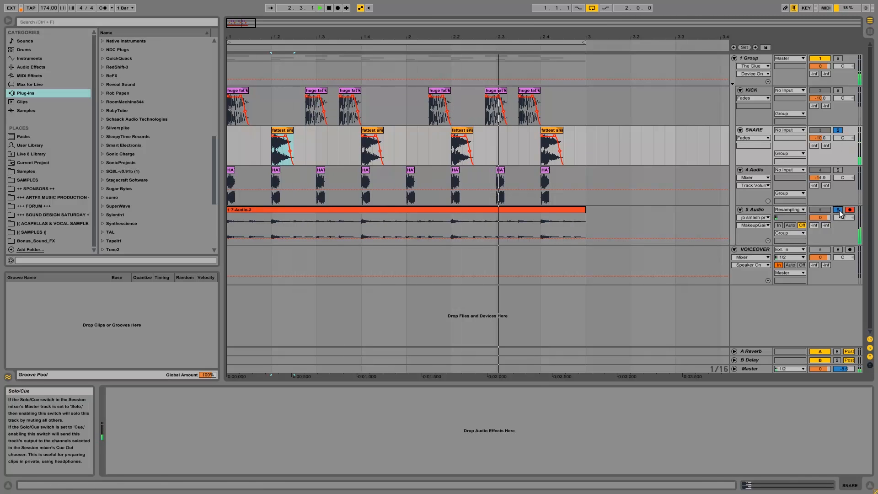
# - Split the 5 Audio clip around the first snare hit, isolating a slice two sixteenths long starting at 1.2
pyautogui.click(272, 219)
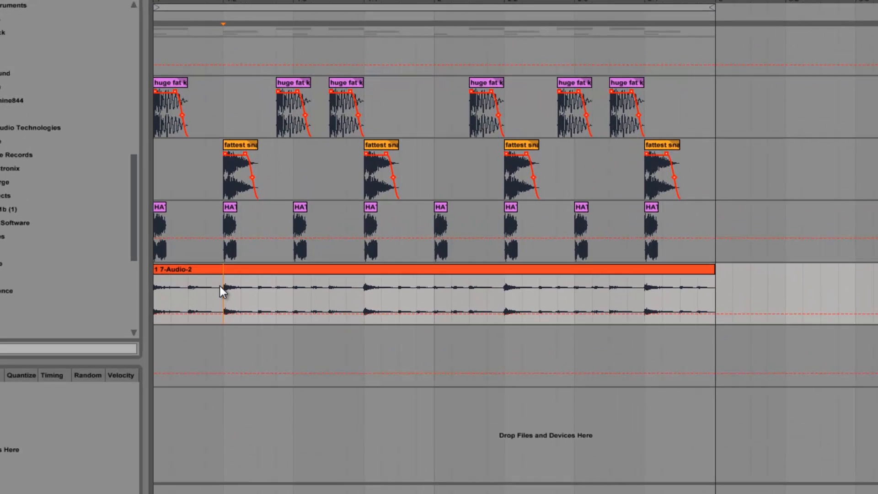
pyautogui.moveTo(221, 287); pyautogui.dragTo(258, 286)
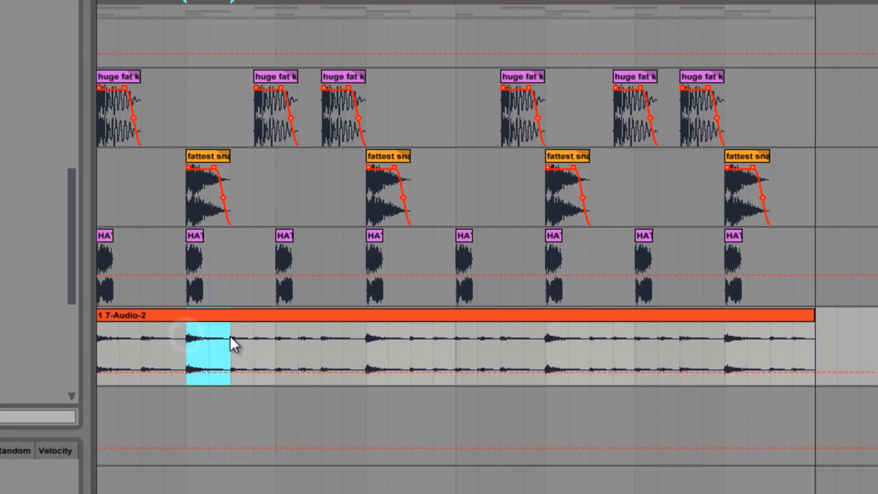
pyautogui.hotkey('ctrl', 'e')
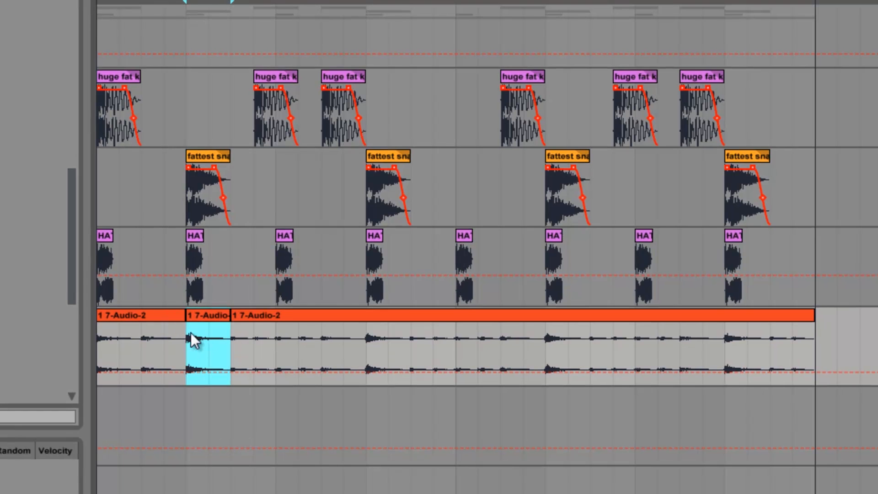
# - Show the fades on 5 Audio, fade in the first snare slice and add a short fade-out to the clip before it
pyautogui.click(185, 344)
pyautogui.click(206, 315)
pyautogui.press('z')
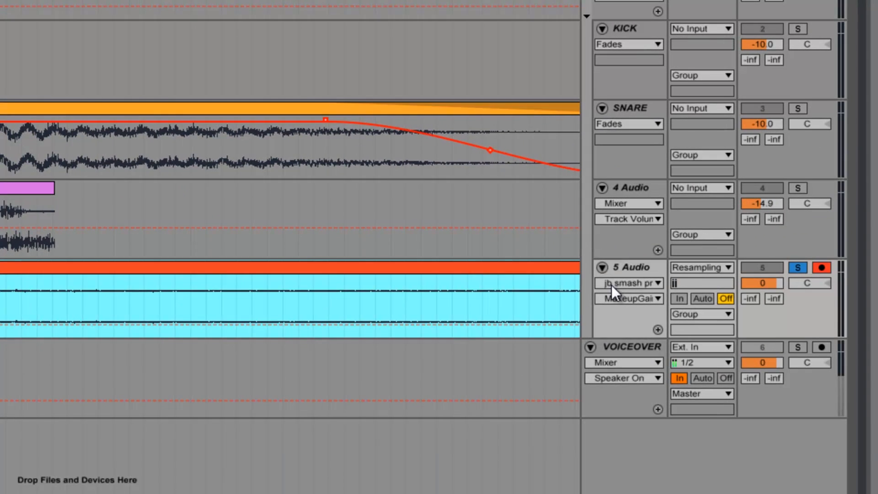
pyautogui.click(611, 284)
pyautogui.click(609, 310)
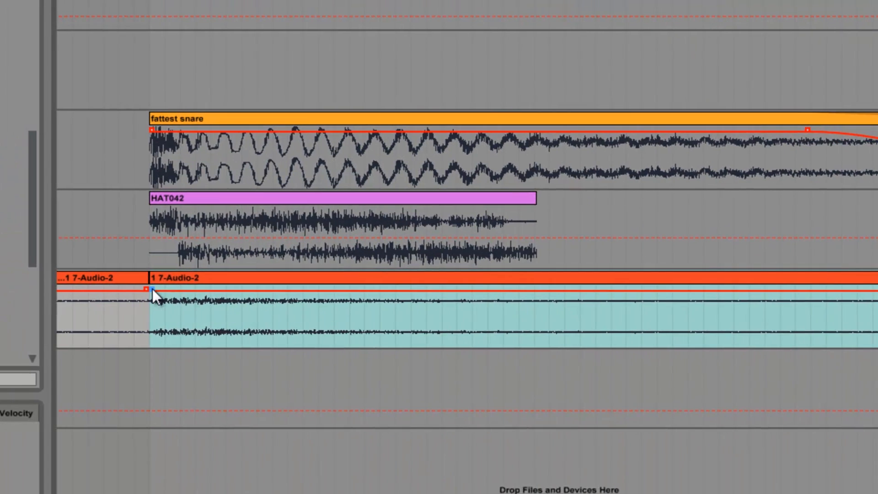
pyautogui.moveTo(152, 289); pyautogui.dragTo(388, 295)
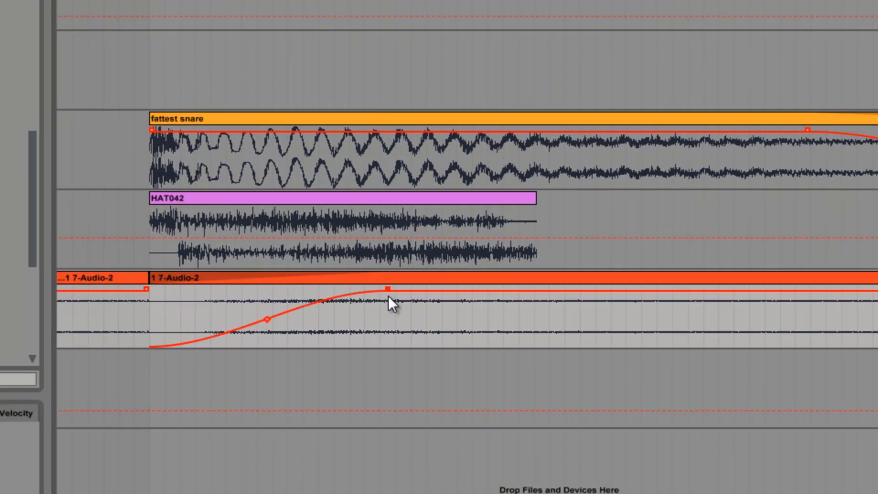
pyautogui.moveTo(147, 288); pyautogui.dragTo(103, 289)
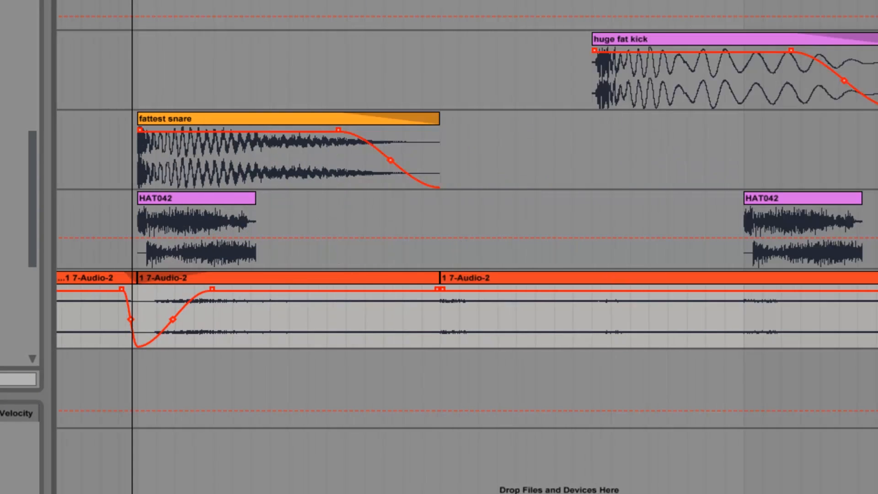
pyautogui.moveTo(132, 1); pyautogui.dragTo(132, 0)
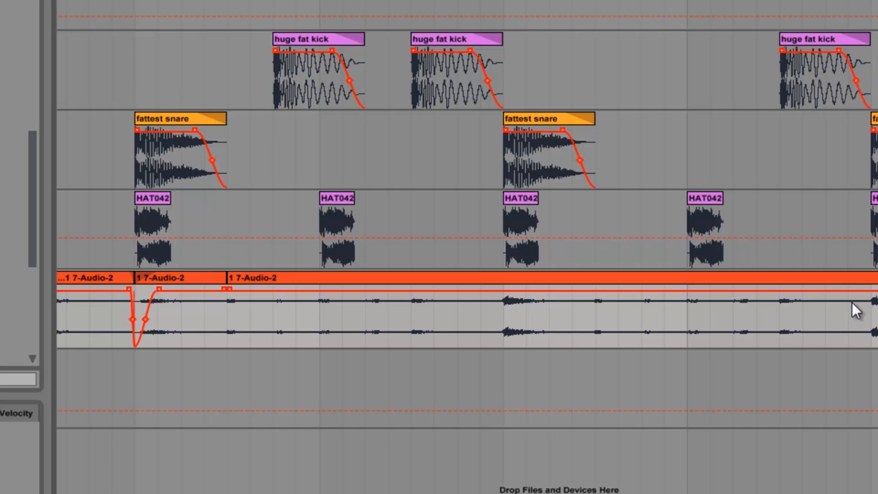
# - Copy the faded slice on 5 Audio onto the other three snare hits of the loop
pyautogui.moveTo(186, 276); pyautogui.dragTo(877, 292)
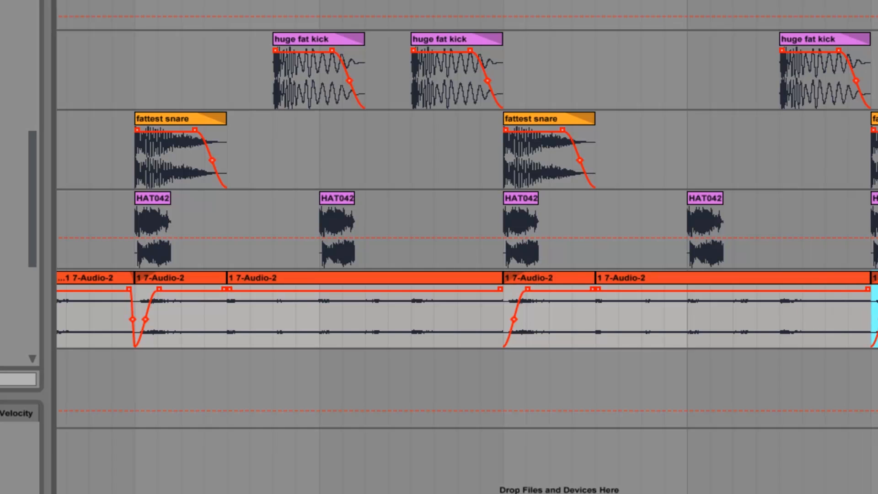
pyautogui.press('-')
pyautogui.press('-')
pyautogui.press('-')
pyautogui.moveTo(331, 276); pyautogui.dragTo(435, 279)
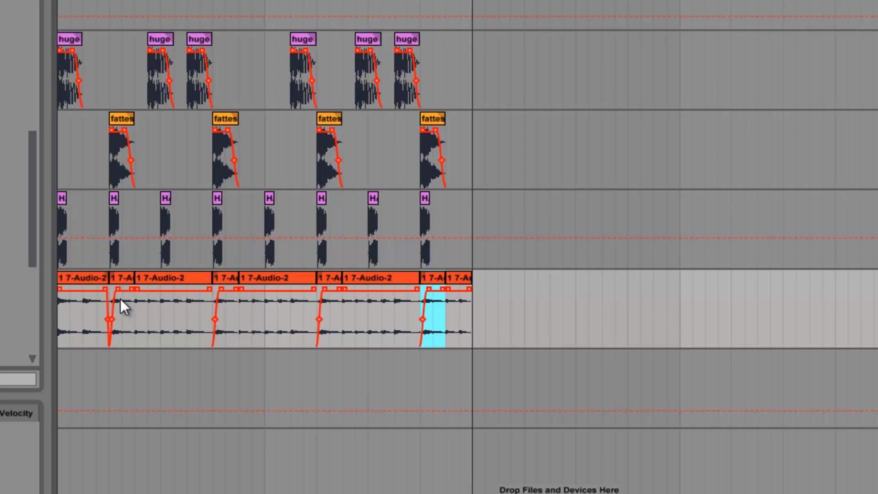
# - Add short fade-outs before the three copied snare slices and a fade-in at the loop's start, auditioning during playback
pyautogui.moveTo(210, 289); pyautogui.dragTo(360, 272)
pyautogui.click(202, 279)
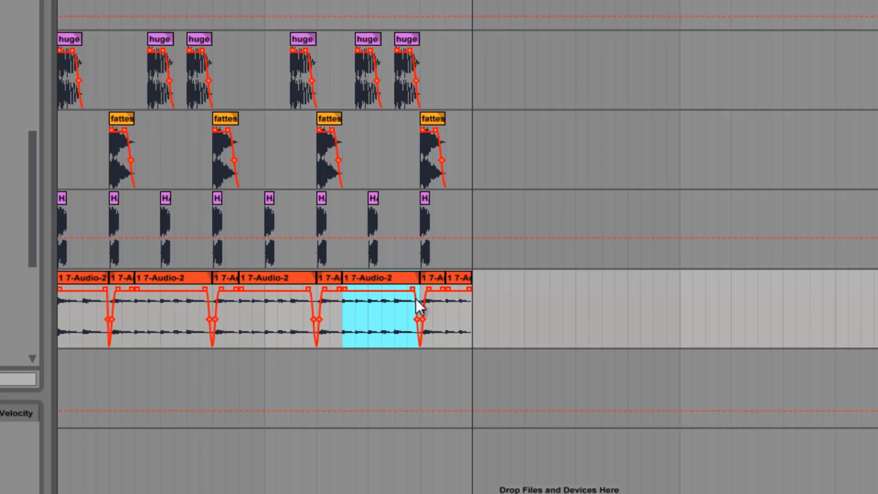
pyautogui.click(73, 281)
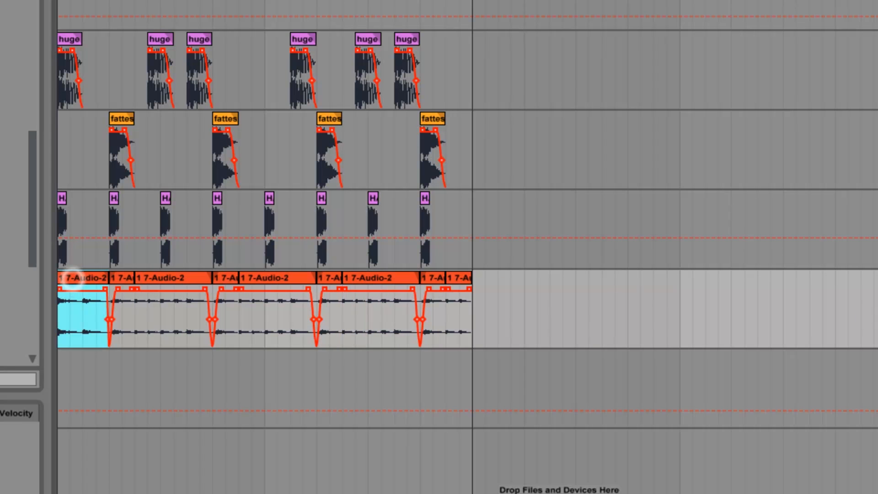
pyautogui.press('space')
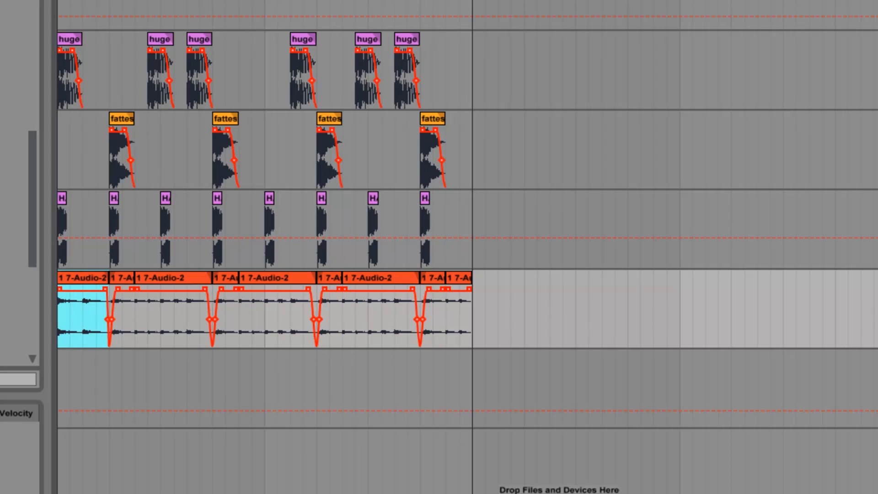
pyautogui.click(62, 289)
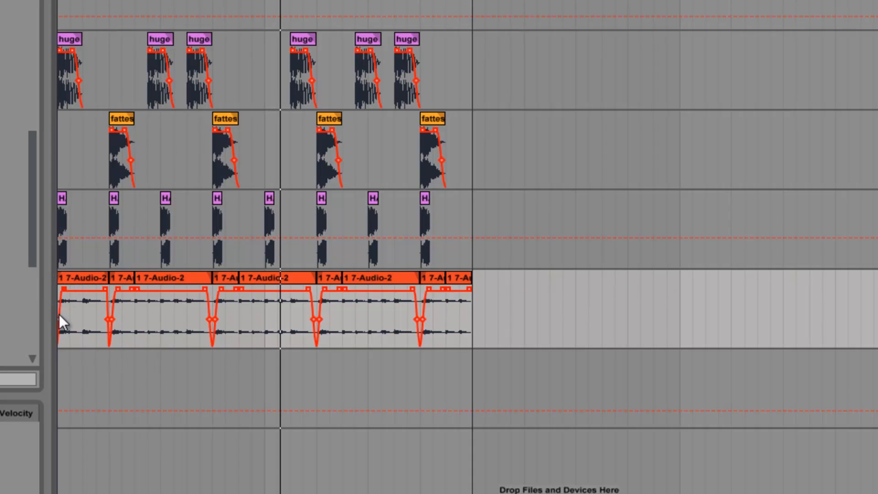
pyautogui.press('space')
pyautogui.press('space')
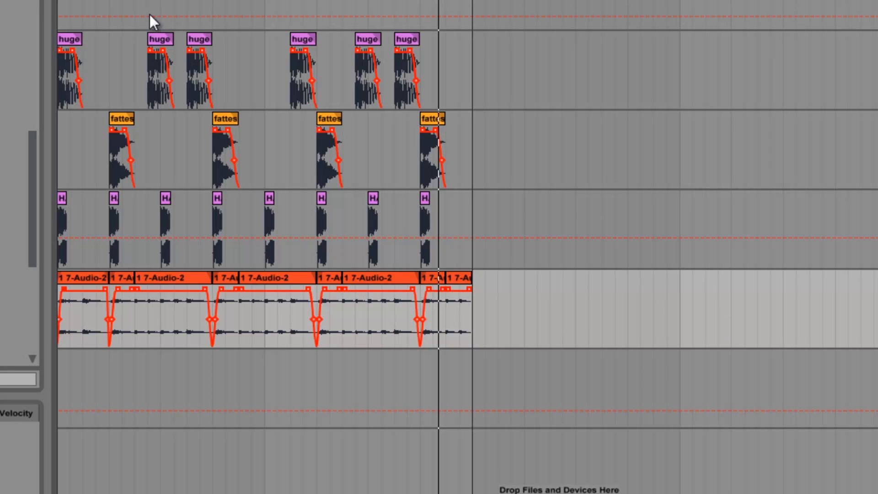
# - Add a second EQ Eight after jb_smash_pro on 5 Audio and play the loop to view its spectrum
pyautogui.click(61, 38)
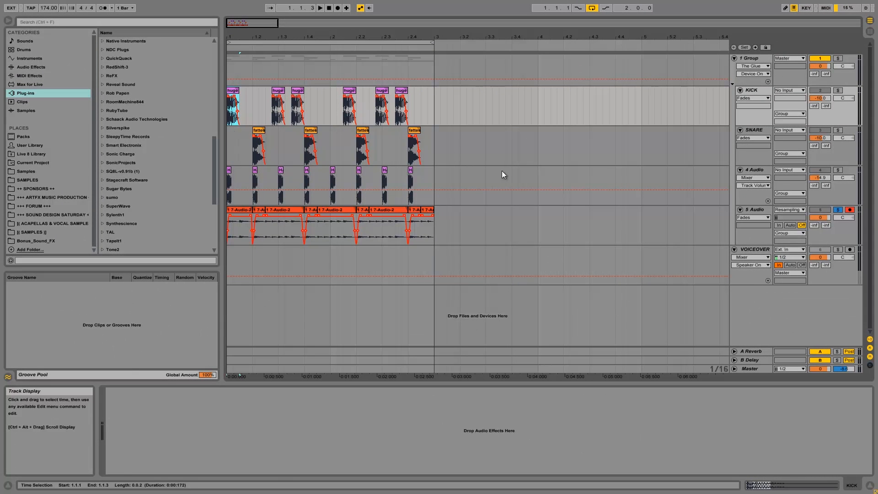
pyautogui.click(754, 210)
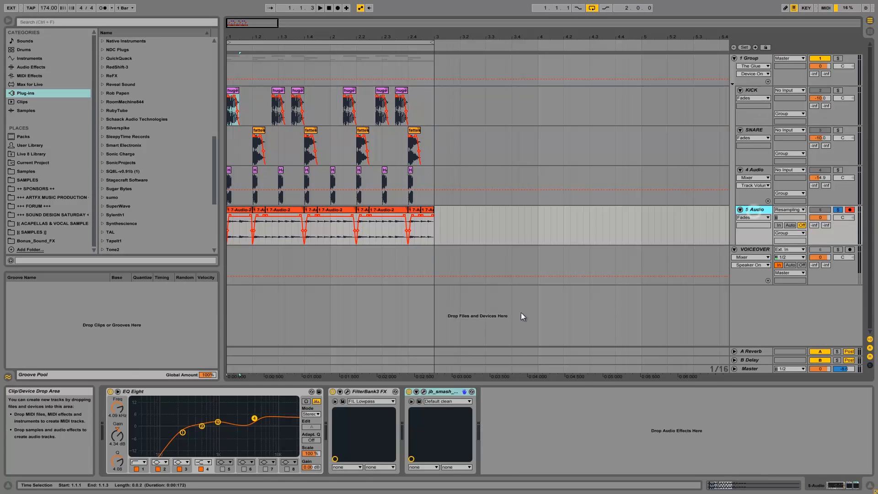
pyautogui.click(28, 67)
pyautogui.moveTo(135, 128); pyautogui.dragTo(549, 425)
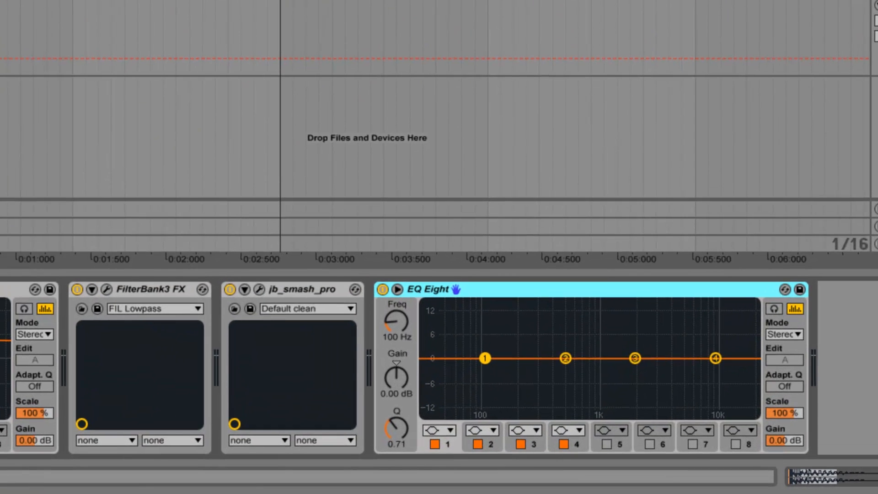
pyautogui.press('space')
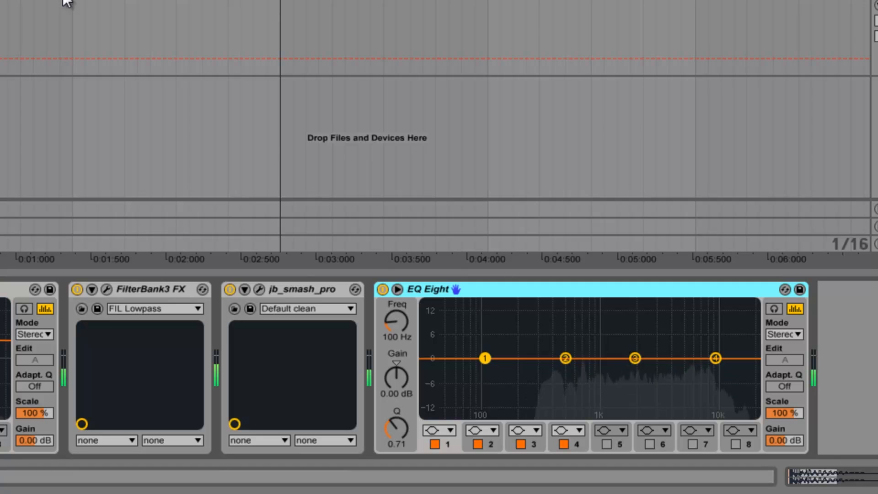
pyautogui.press('space')
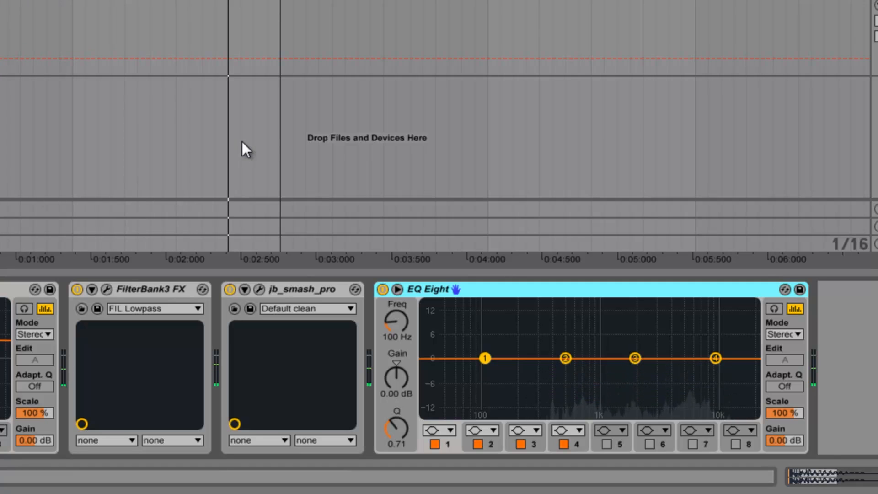
# - Shape the new EQ Eight with a low cut at 323 Hz and boosts of 5.08 dB at 529 Hz and 1.61 dB at 11.6 kHz
pyautogui.click(434, 429)
pyautogui.click(442, 331)
pyautogui.moveTo(485, 370); pyautogui.dragTo(542, 374)
pyautogui.press('space')
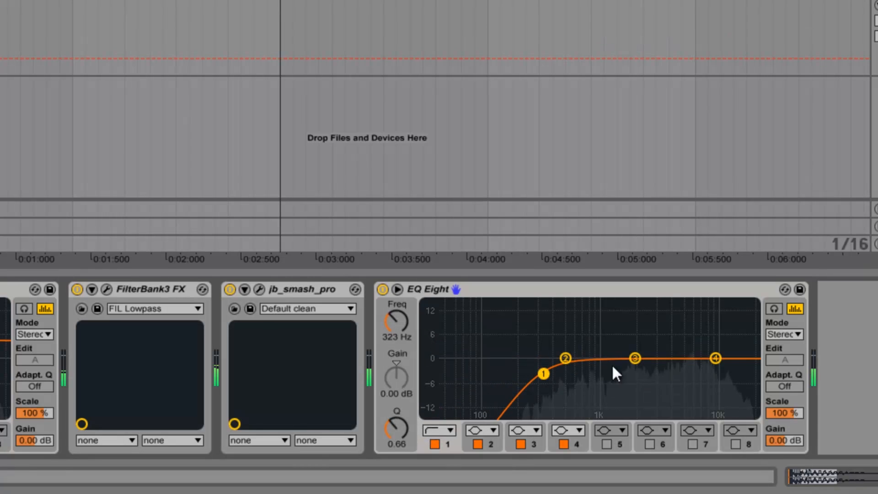
pyautogui.moveTo(634, 358); pyautogui.dragTo(570, 341)
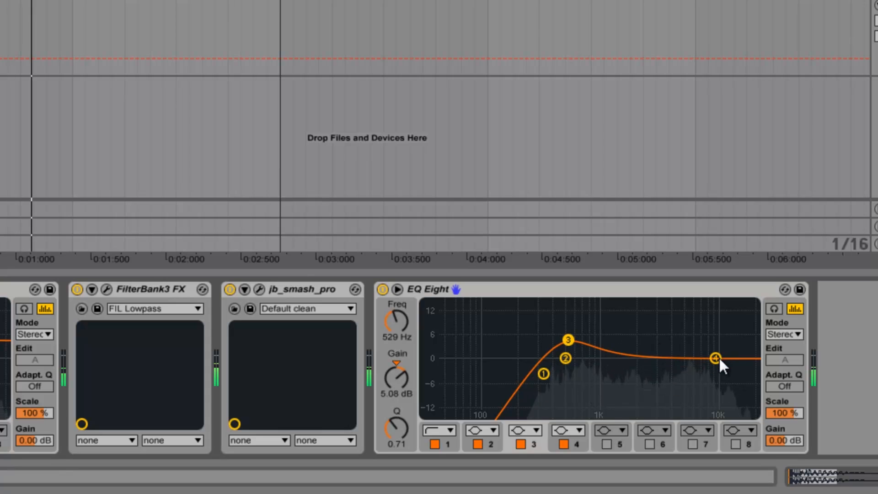
pyautogui.moveTo(716, 357)
pyautogui.mouseDown()
pyautogui.moveTo(695, 347)
pyautogui.moveTo(731, 342)
pyautogui.moveTo(689, 341)
pyautogui.moveTo(723, 354)
pyautogui.mouseUp()
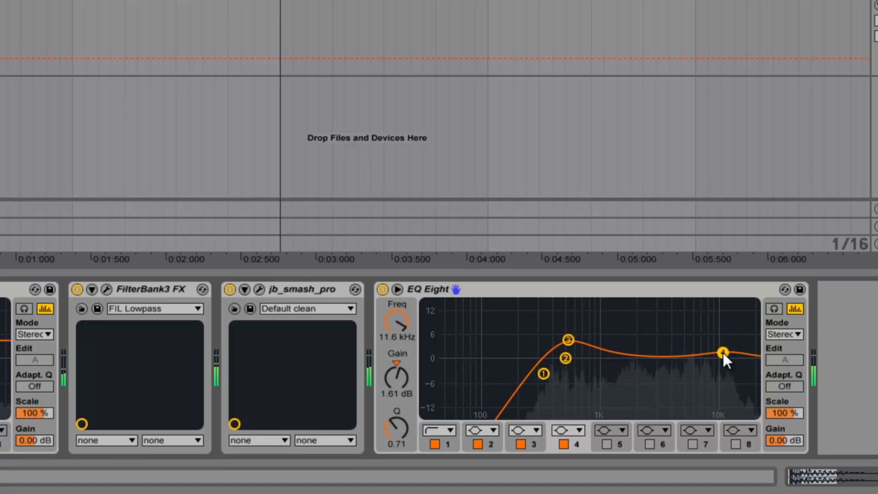
# - Enable band 5 of the new EQ Eight as a steep high cut at 19 kHz and check it in playback
pyautogui.click(613, 444)
pyautogui.click(612, 443)
pyautogui.moveTo(451, 358); pyautogui.dragTo(750, 358)
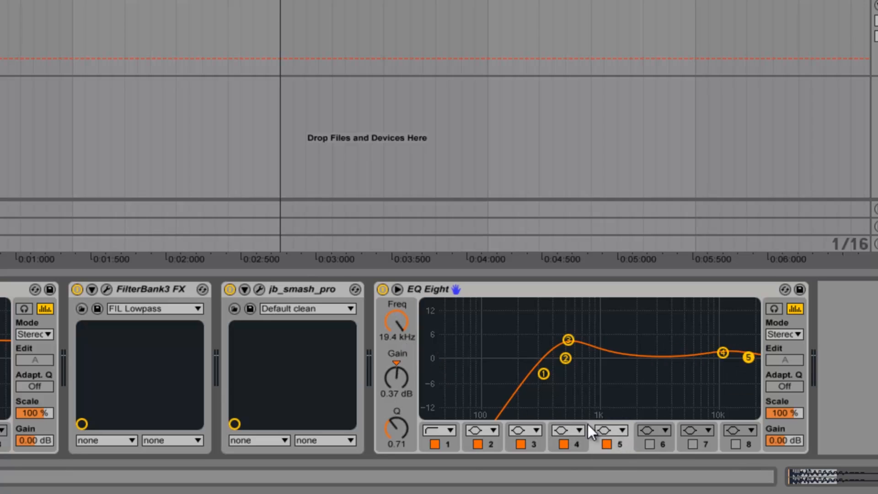
pyautogui.click(613, 430)
pyautogui.click(616, 416)
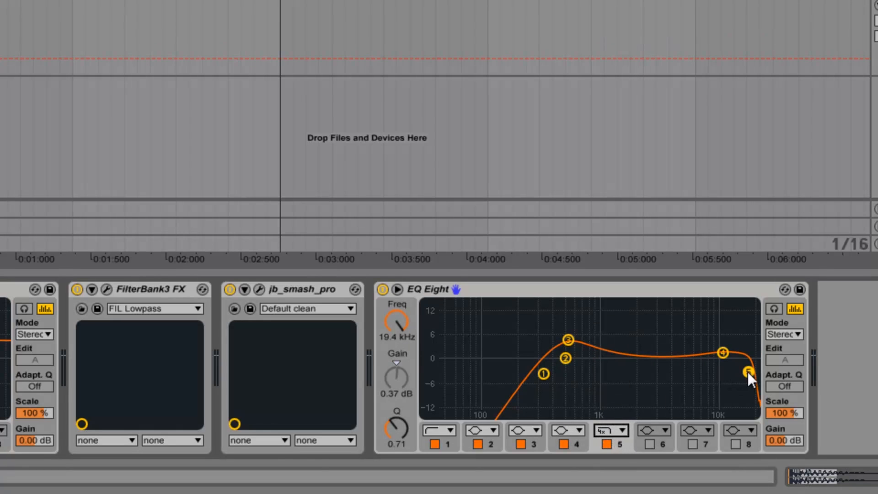
pyautogui.click(386, 335)
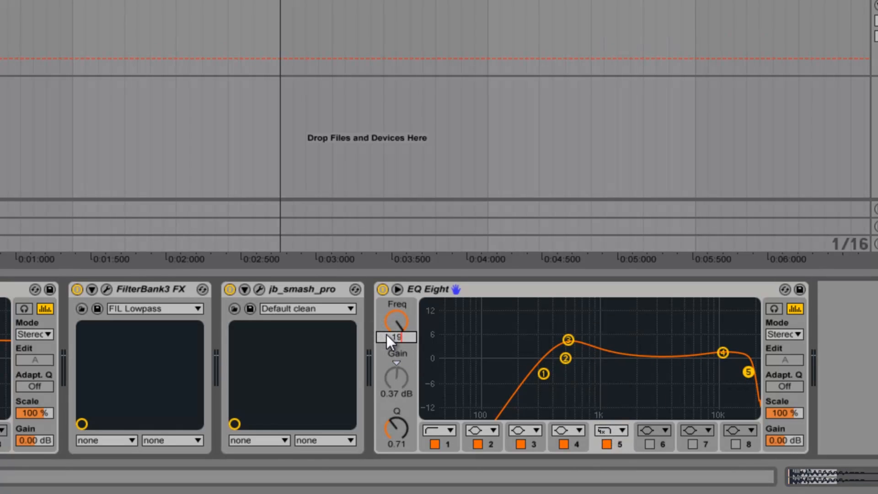
pyautogui.write('19000')
pyautogui.press('Return')
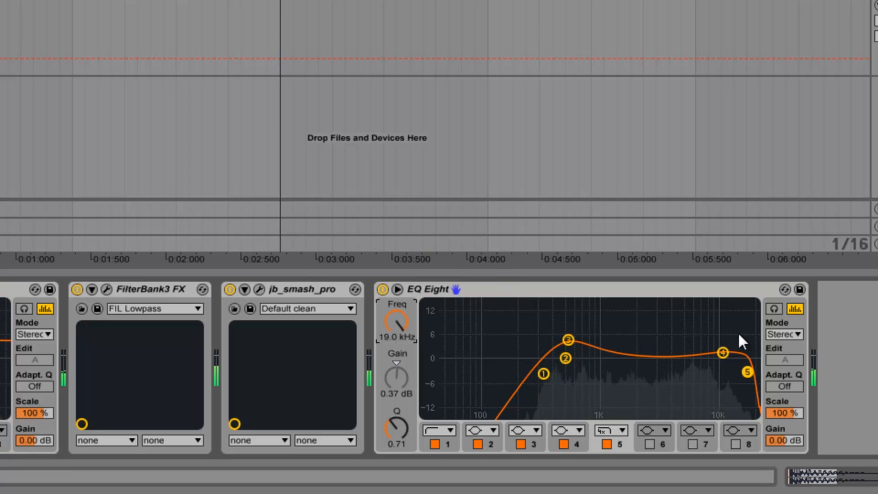
pyautogui.press('space')
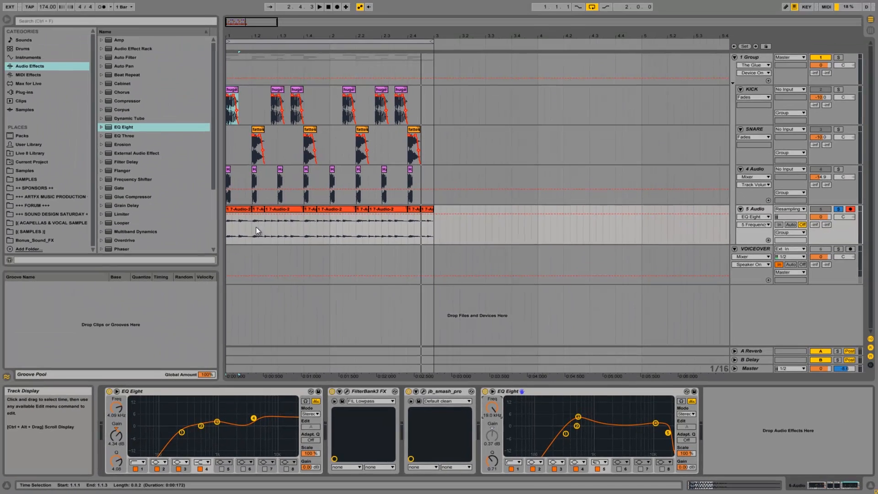
# - Play a short part of the soloed 5 Audio track to hear the faded and equalised layer
pyautogui.click(291, 226)
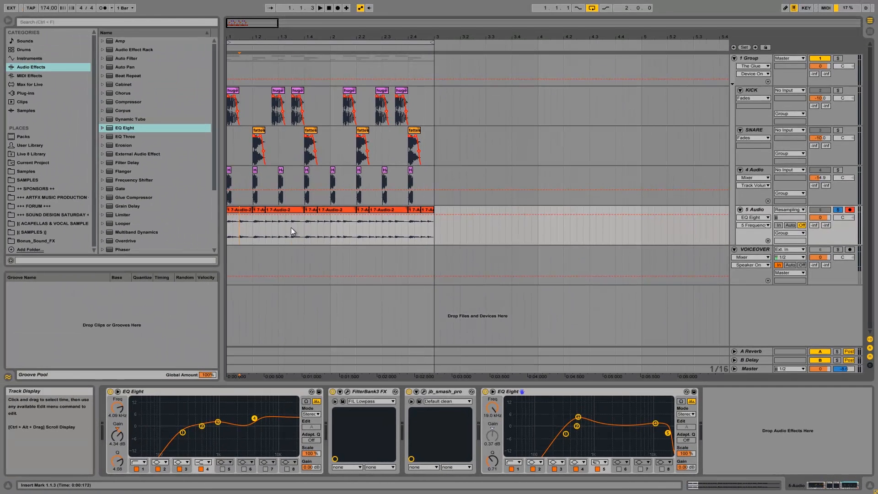
pyautogui.press('space')
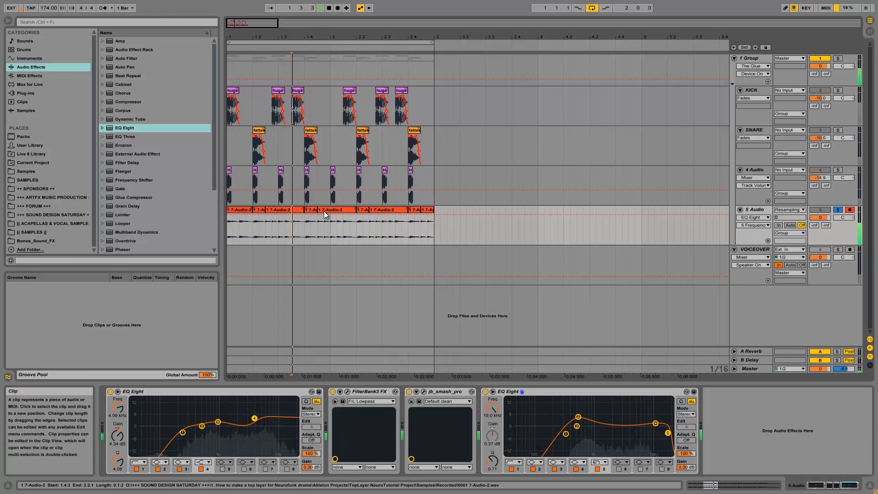
pyautogui.press('space')
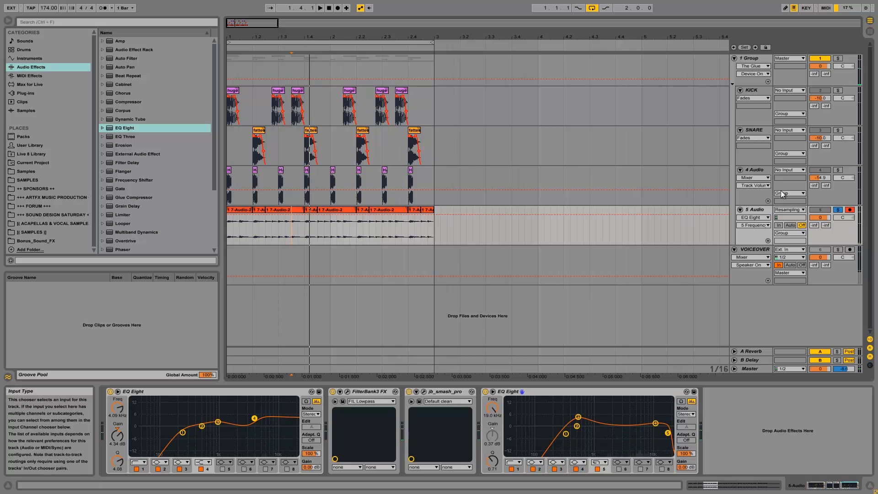
# - Unsolo 5 Audio and, while playing the full loop from 1.1.1, lower its track volume to -3.4 dB
pyautogui.click(838, 209)
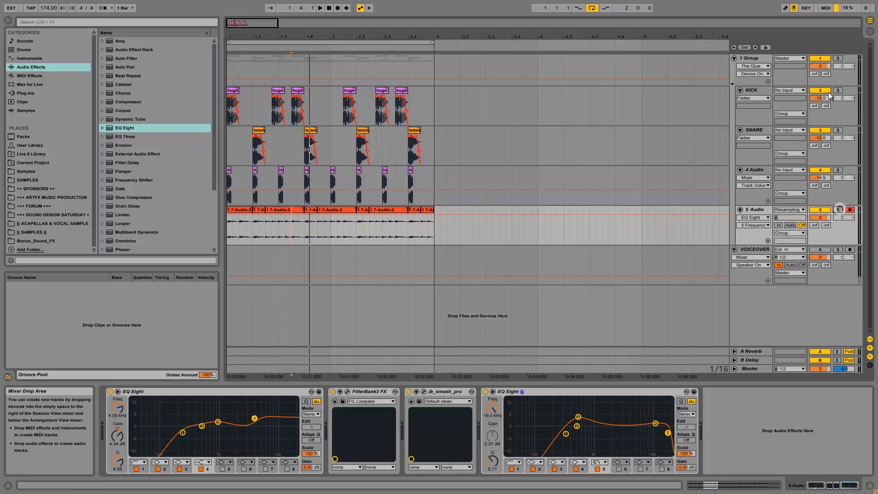
pyautogui.click(231, 62)
pyautogui.click(228, 64)
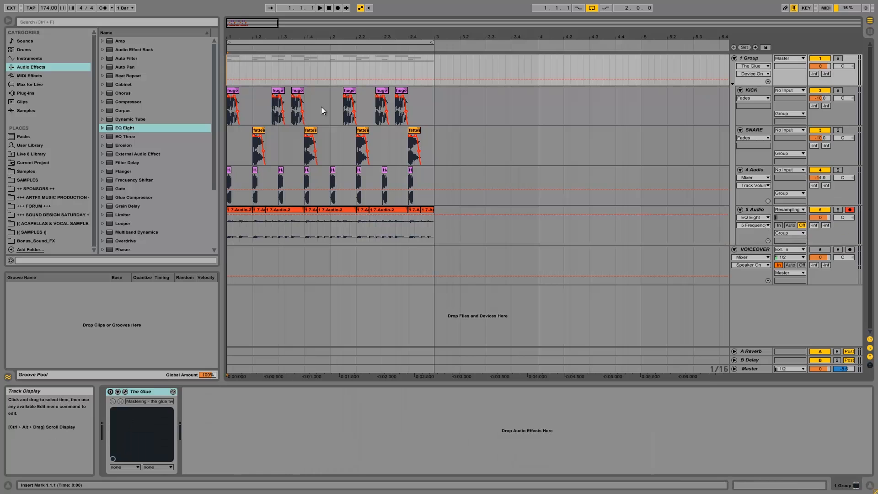
pyautogui.press('space')
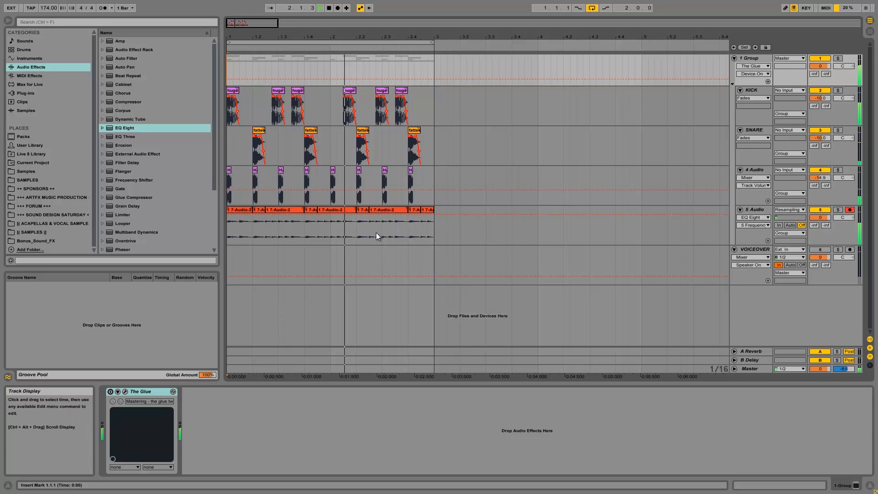
pyautogui.moveTo(826, 215); pyautogui.dragTo(827, 220)
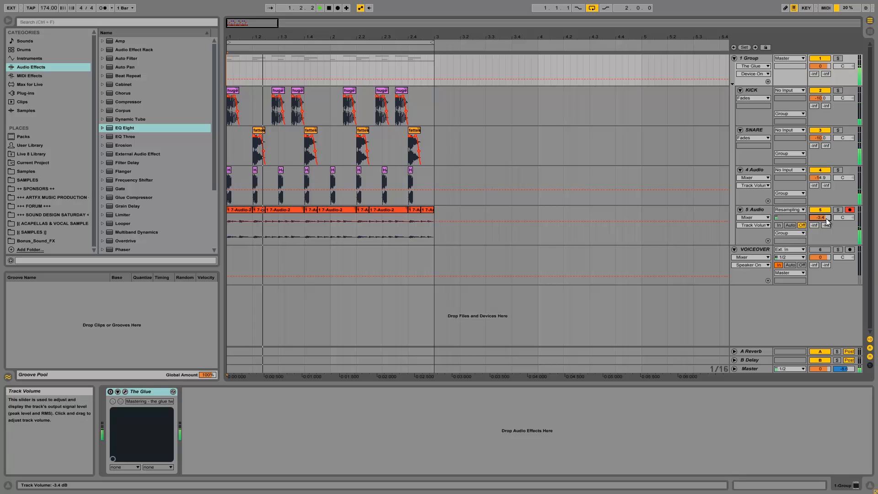
# - Set the 5 Audio track volume to -3.2 dB and solo the 1 Group track
pyautogui.moveTo(826, 219); pyautogui.dragTo(826, 219)
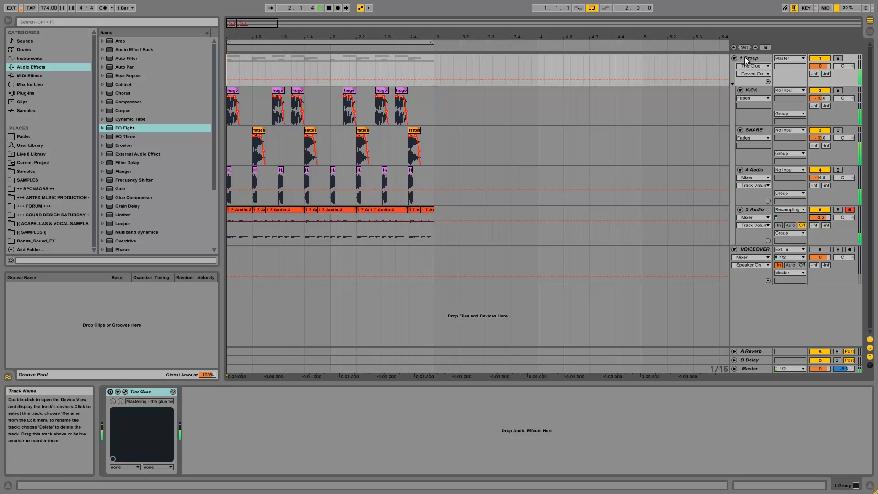
pyautogui.click(838, 58)
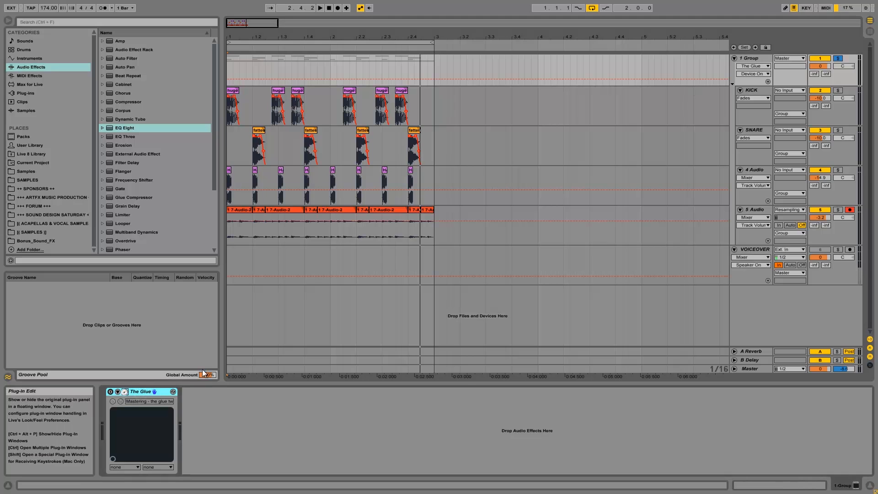
# - Show The Glue's settings and enable it on 1 Group while playing the loop, and reactivate the 5 Audio track
pyautogui.click(154, 391)
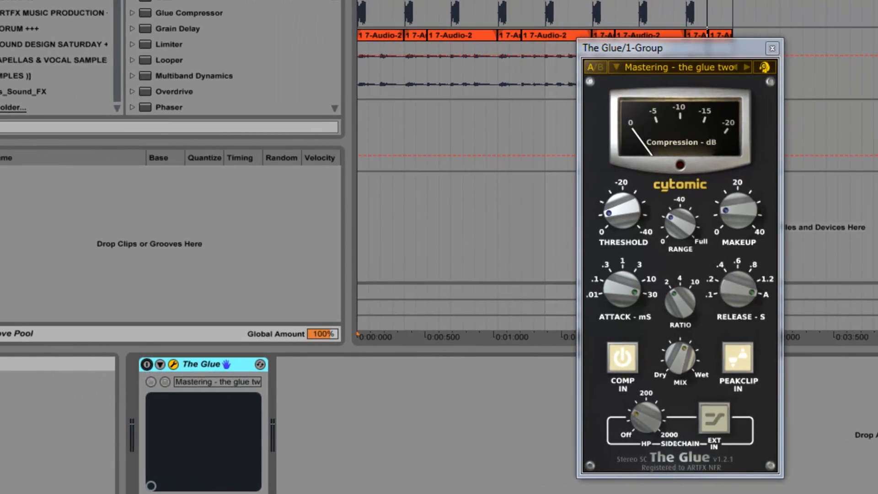
pyautogui.press('space')
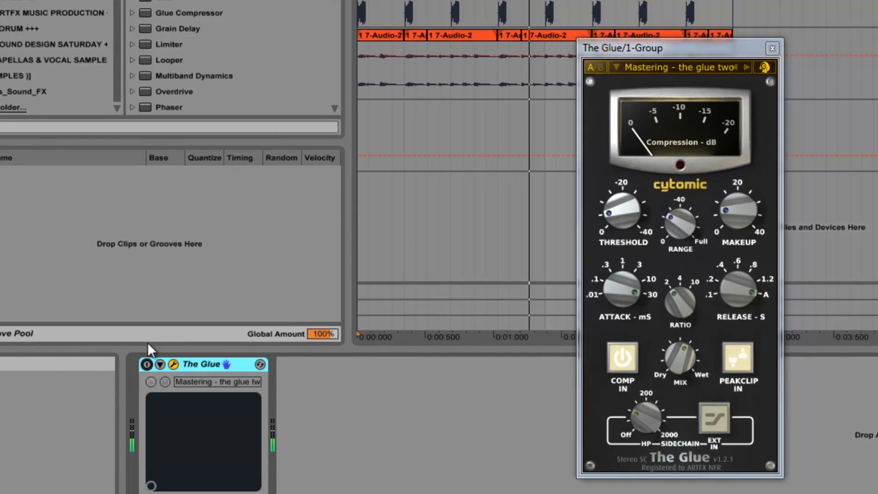
pyautogui.moveTo(144, 366)
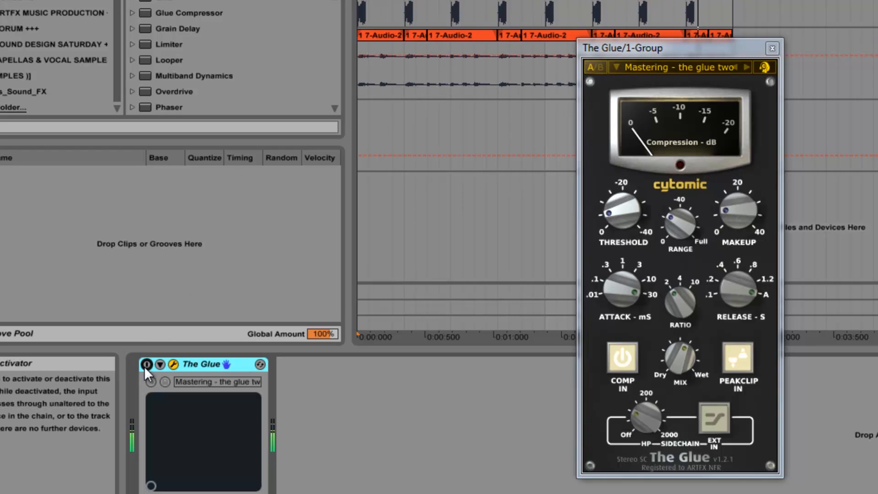
pyautogui.click(145, 365)
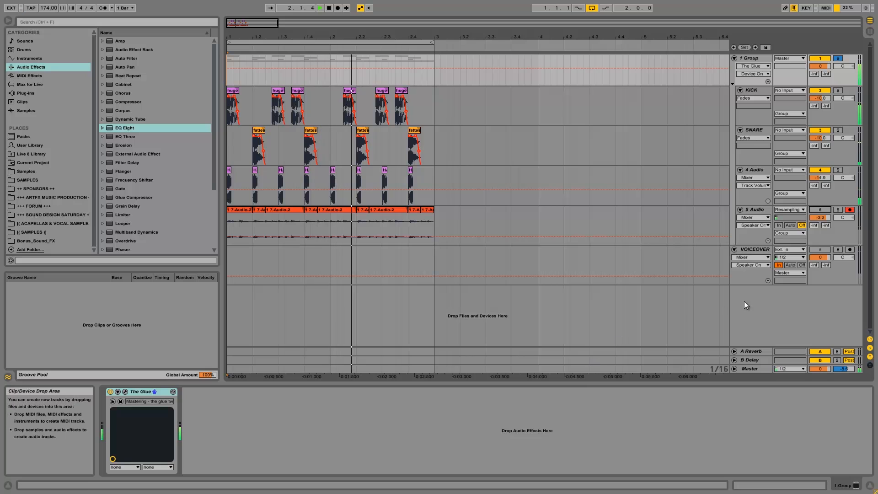
pyautogui.click(823, 210)
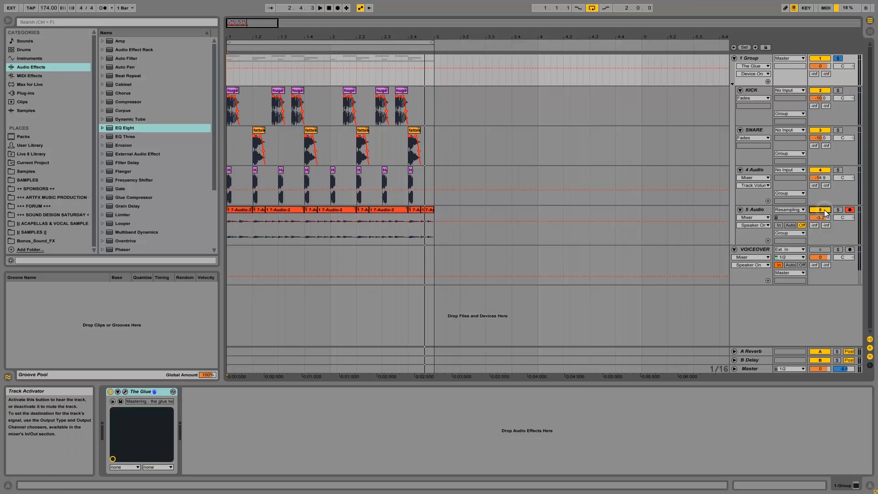